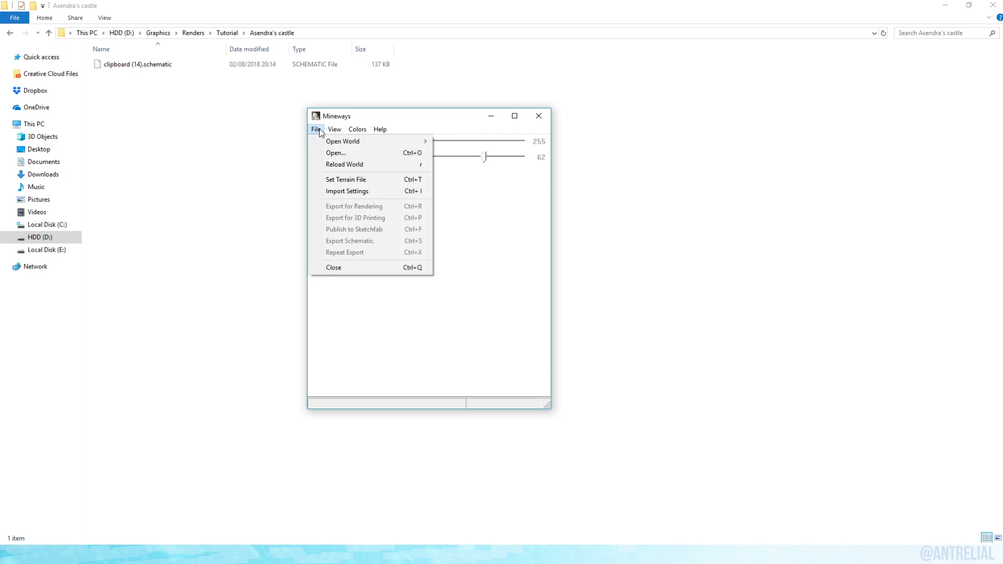
- Open clipboard (14).schematic in Mineways, using the castle folder path copied from File Explorer
left_click(323, 152)
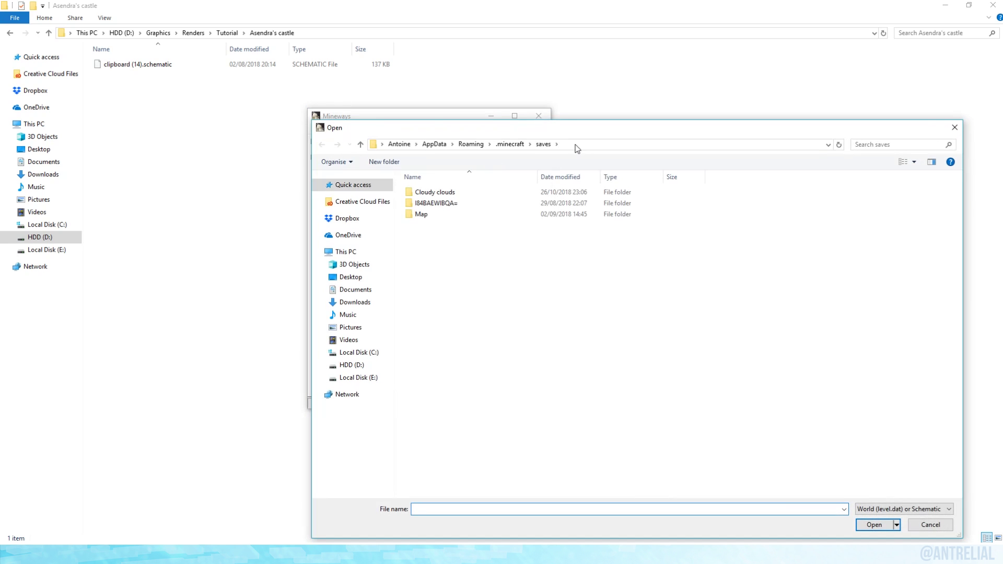
left_click(328, 33)
key("ctrl+c")
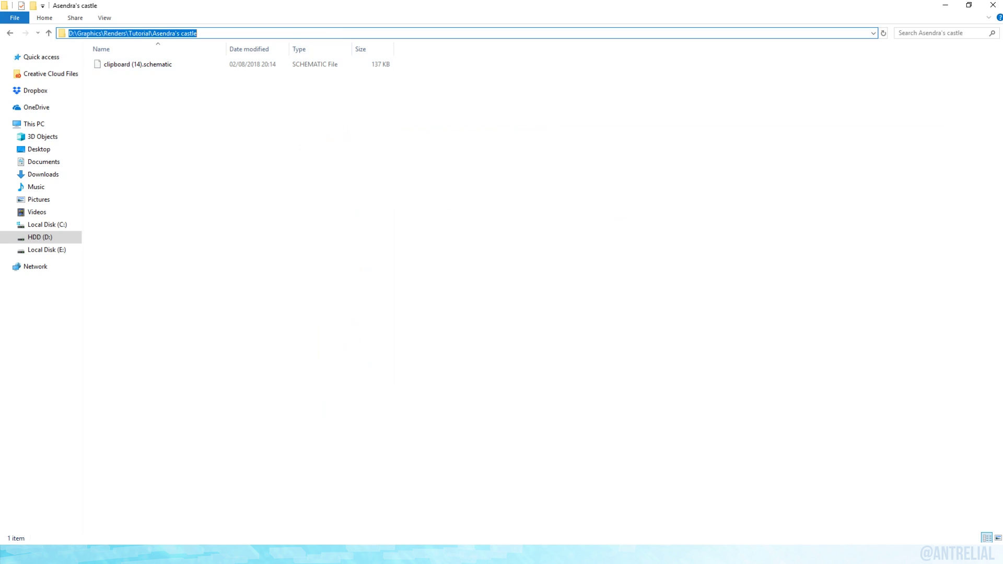
key("alt+Tab")
left_click(566, 144)
key("ctrl+v")
key("Return")
double_click(444, 193)
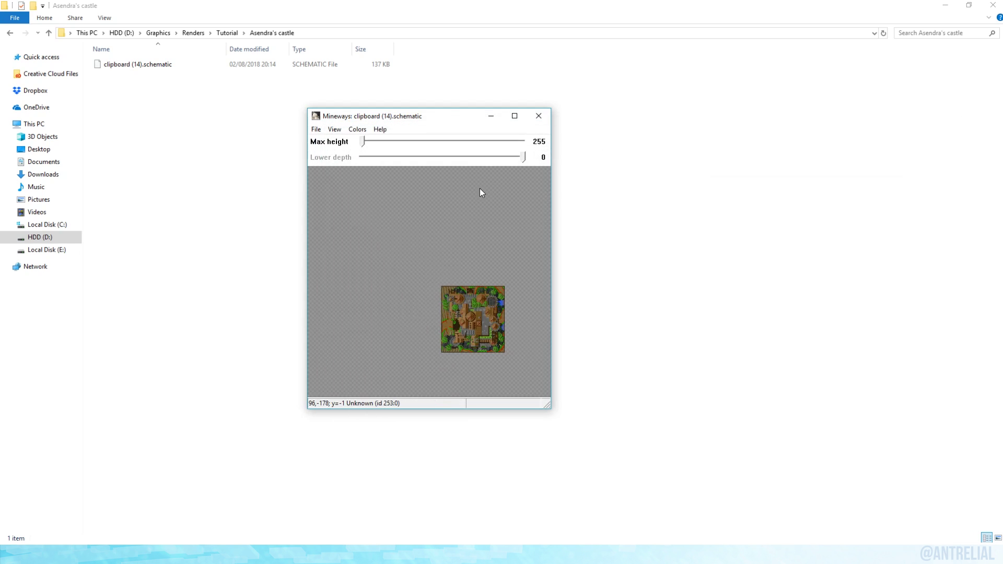
- Select the area around the entire castle on the map, keeping max height at 255 and lower depth at 0
left_click_drag(466, 307, 431, 287)
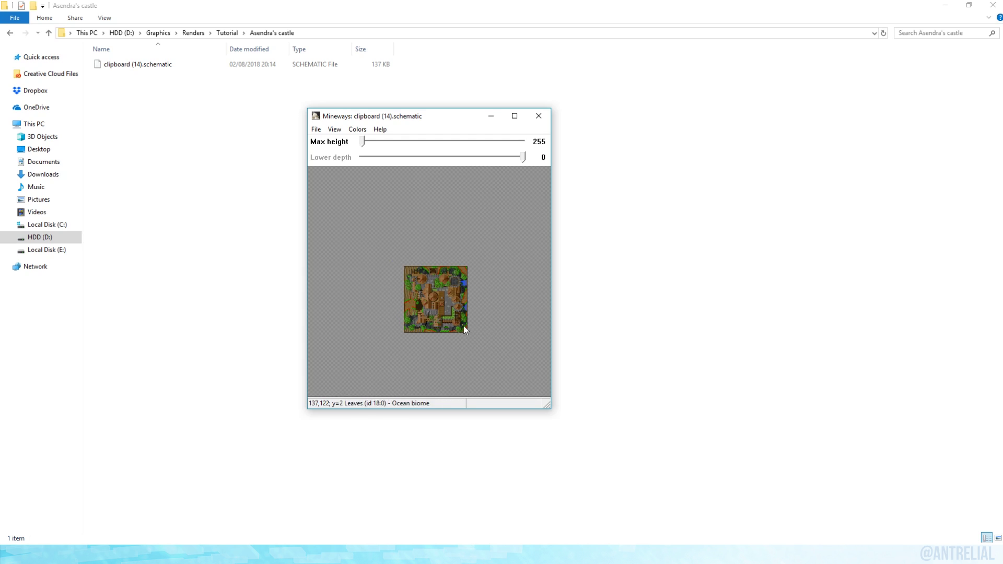
left_click_drag(396, 258, 480, 342)
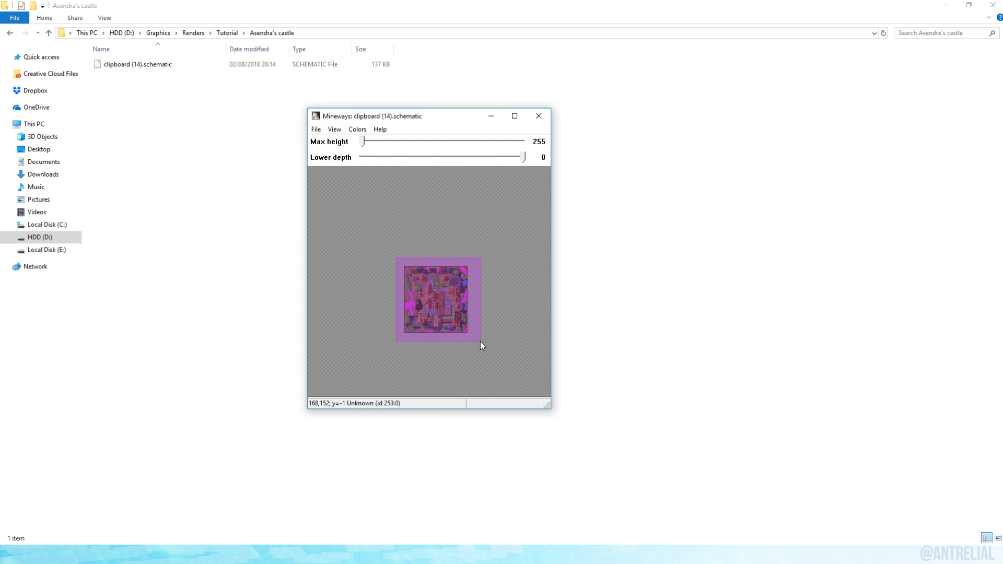
scroll(480, 298, "up", 4)
left_click_drag(479, 317, 428, 273)
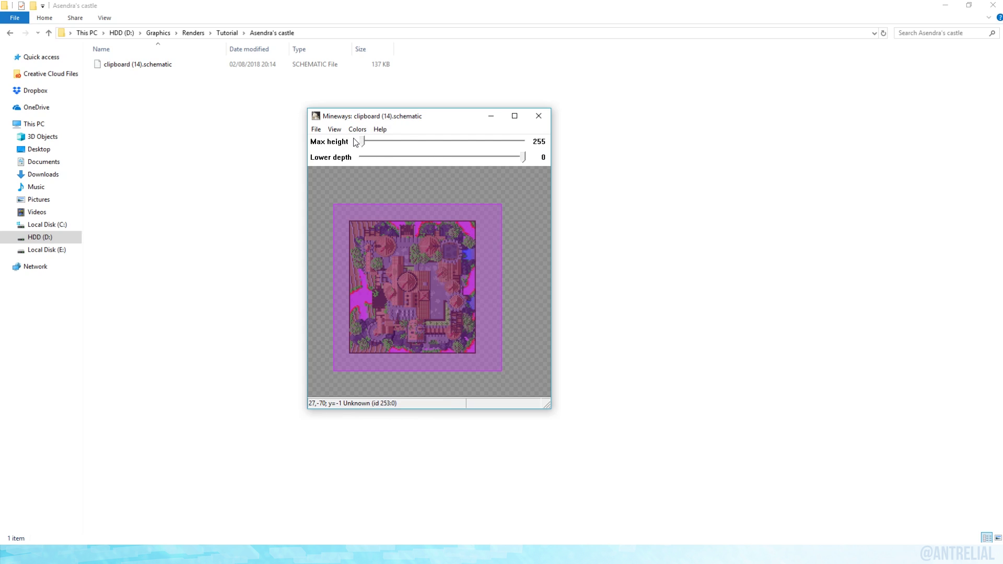
mouse_move(363, 142)
left_mouse_down()
mouse_move(537, 157)
mouse_move(372, 156)
mouse_move(364, 142)
left_mouse_up()
mouse_move(523, 158)
left_mouse_down()
mouse_move(462, 157)
mouse_move(528, 164)
left_mouse_up()
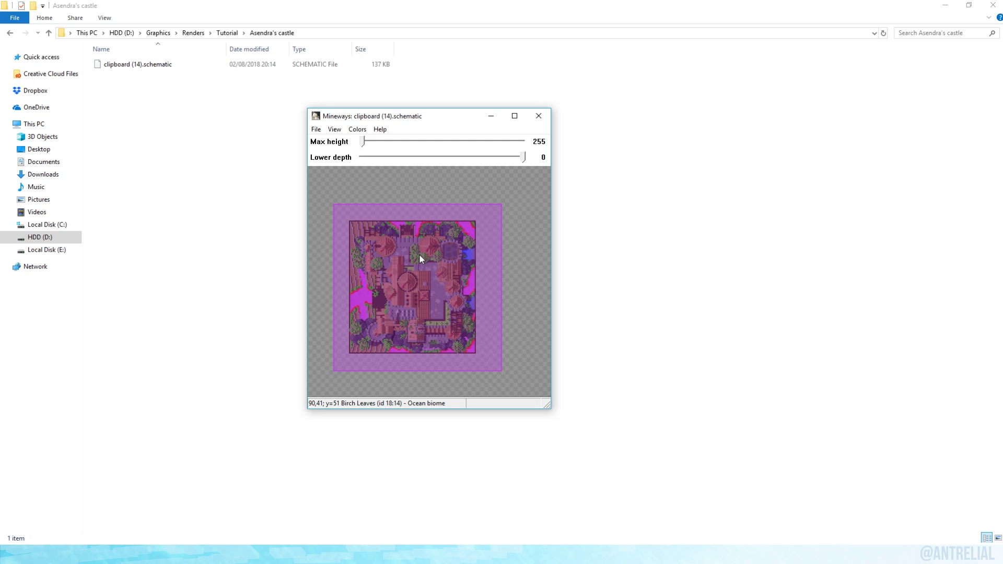
- Start an export for rendering as a Wavefront OBJ, absolute file named Castle in the schematic's folder
left_click(316, 130)
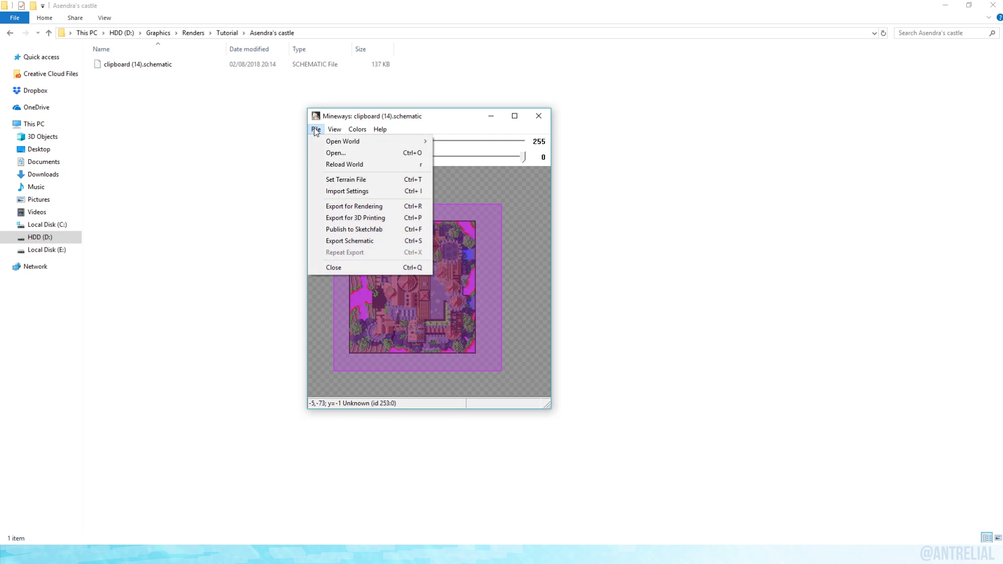
left_click(343, 207)
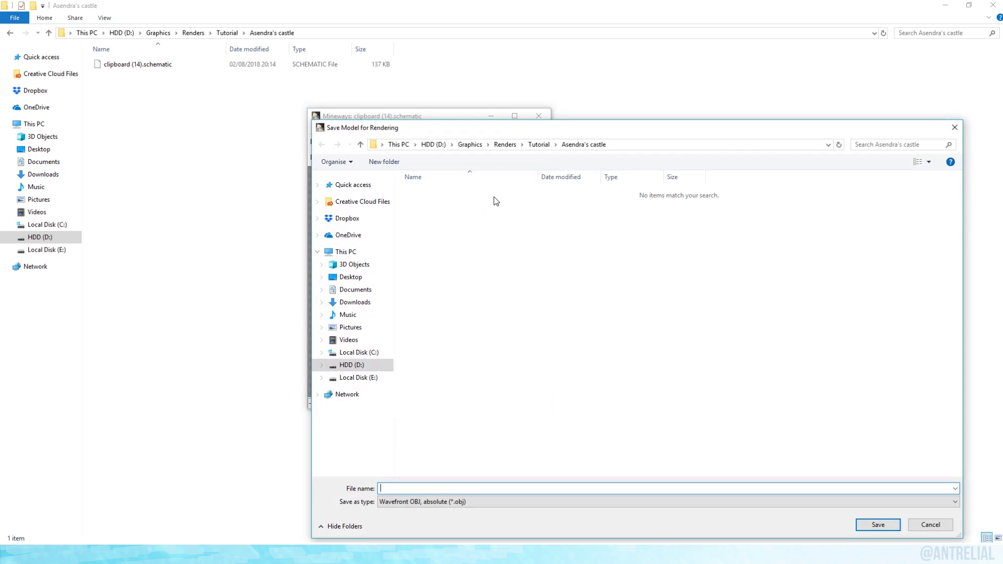
type("Castle")
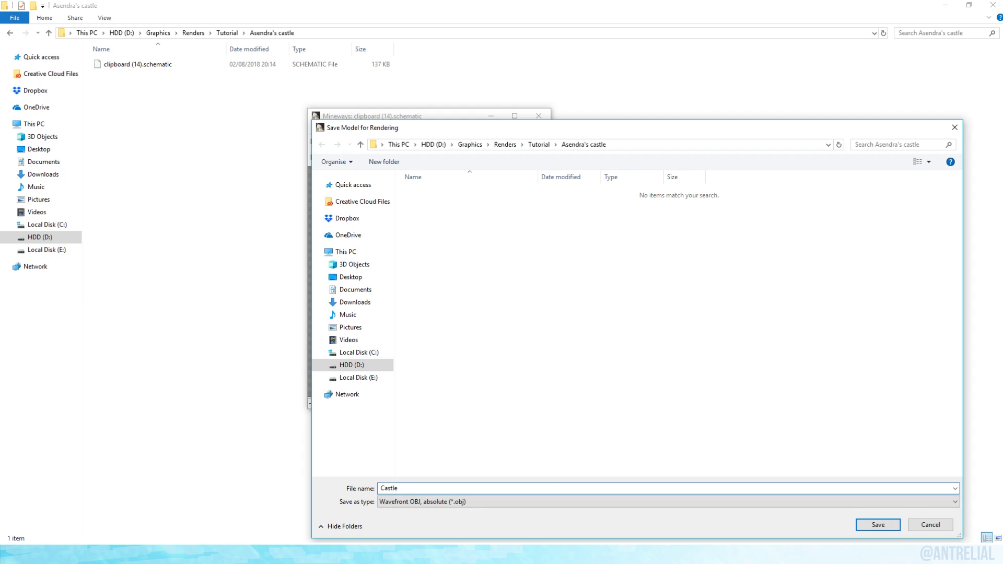
key("Return")
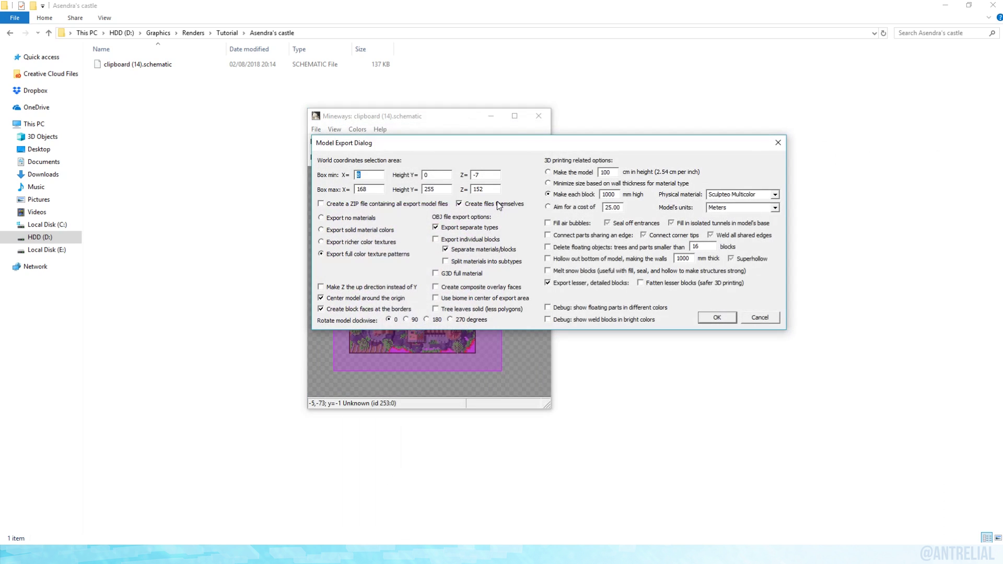
- Enable Split materials into subtypes in the model export options and run the export
left_click_drag(390, 149, 291, 184)
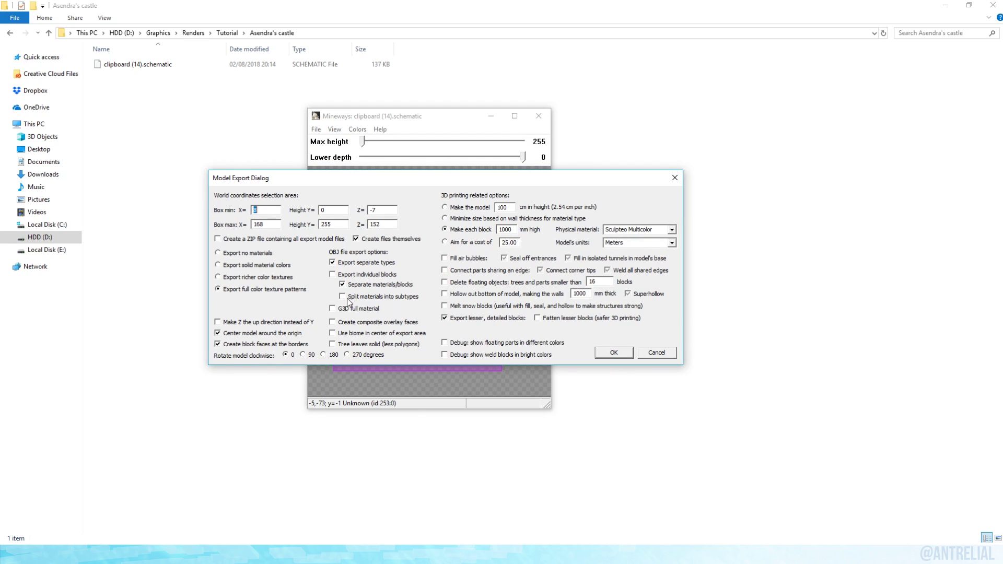
left_click(364, 298)
left_click(614, 353)
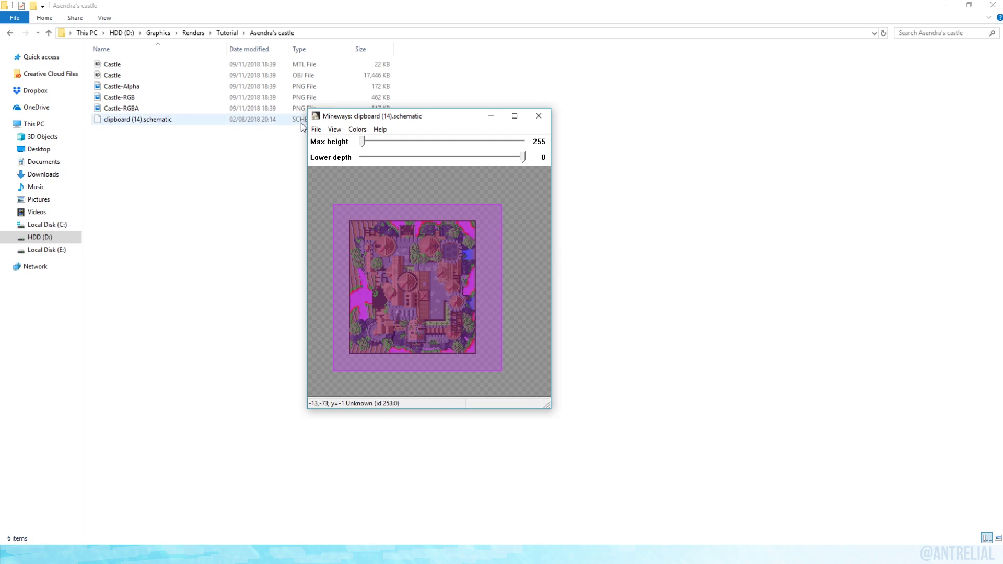
- Show the exported files in File Explorer as large thumbnails and examine the Castle-Alpha, Castle-RGB and Castle-RGBA textures
left_click_drag(445, 121, 532, 182)
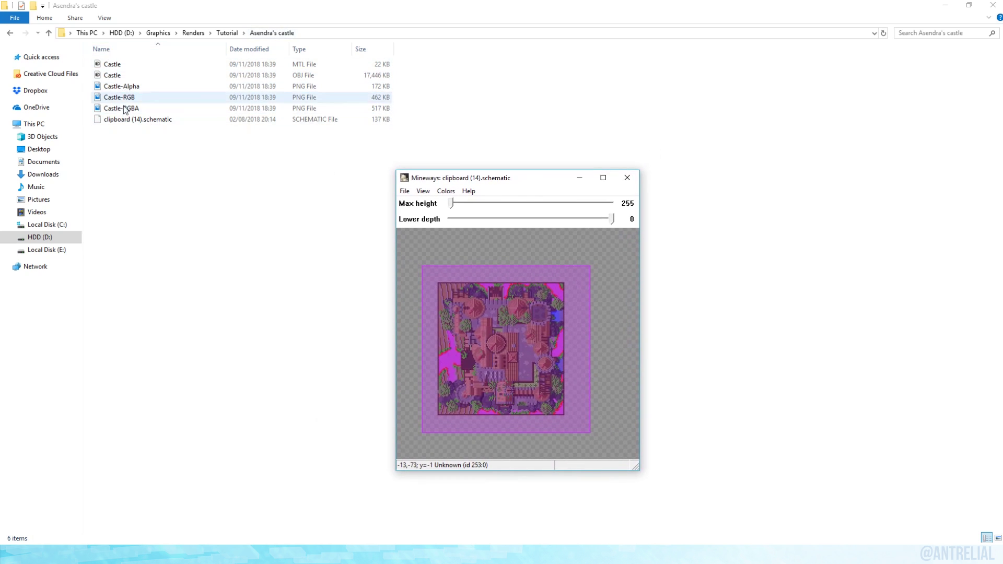
left_click(110, 16)
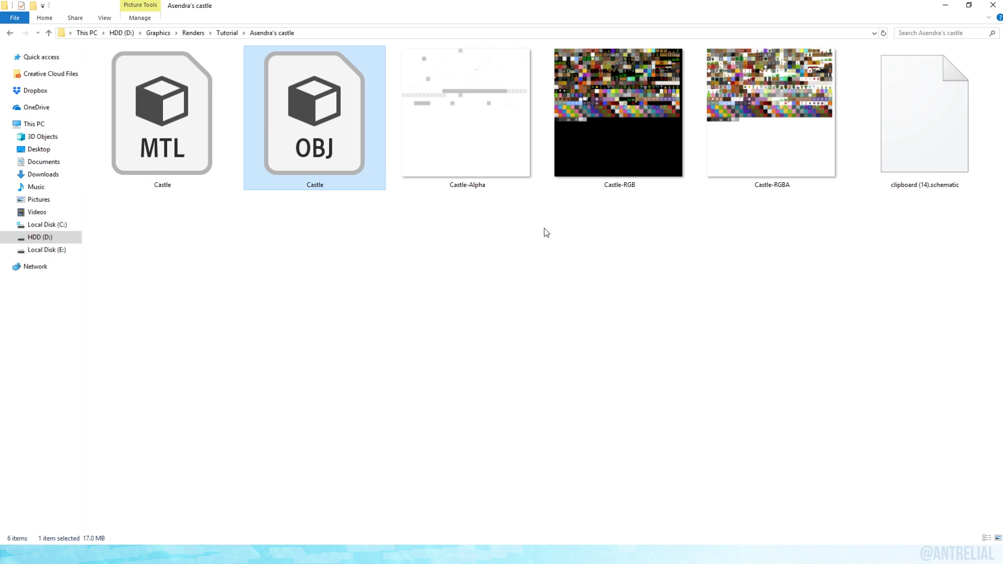
left_click_drag(475, 269, 771, 169)
left_click(500, 141)
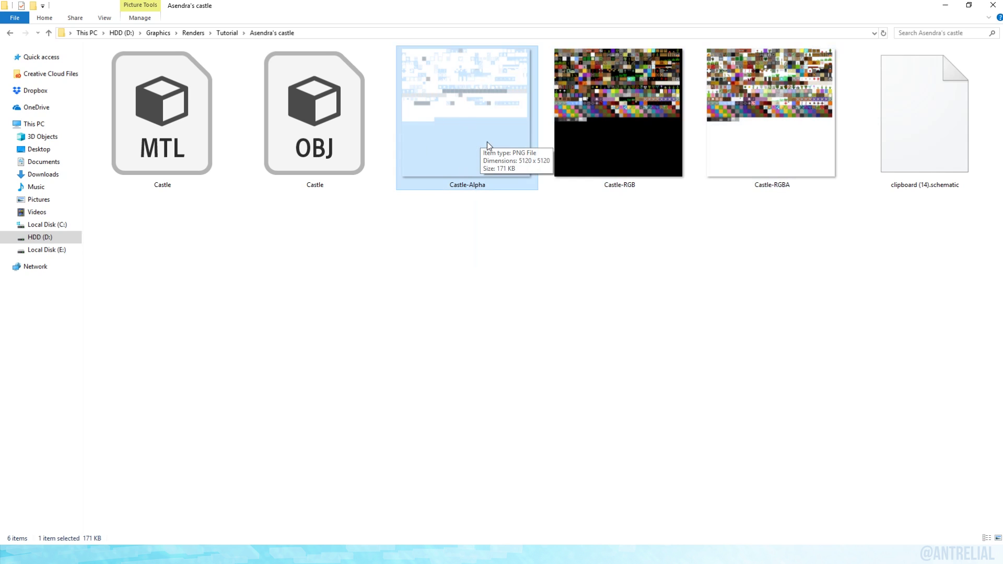
left_click(613, 112)
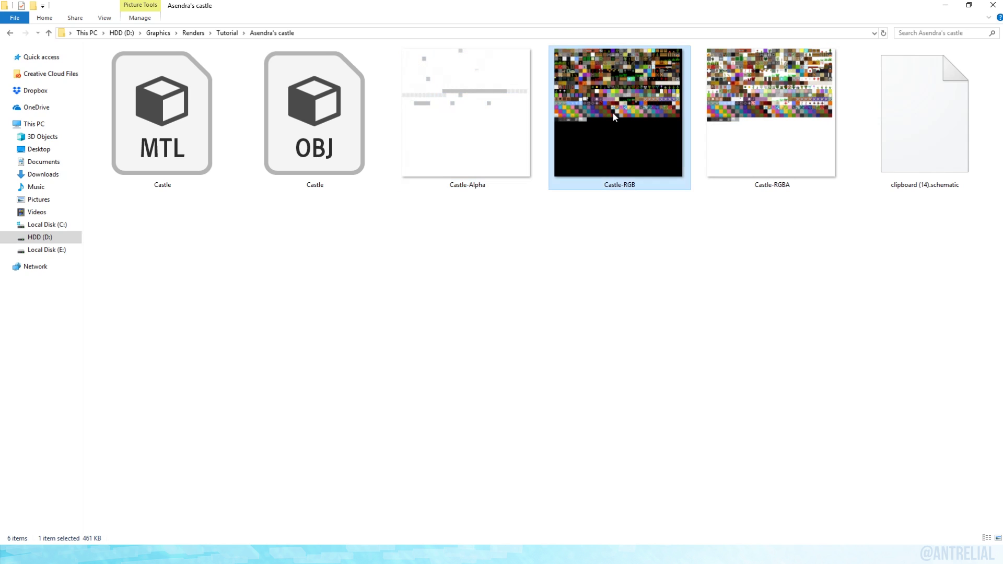
left_click(780, 103)
mouse_move(739, 88)
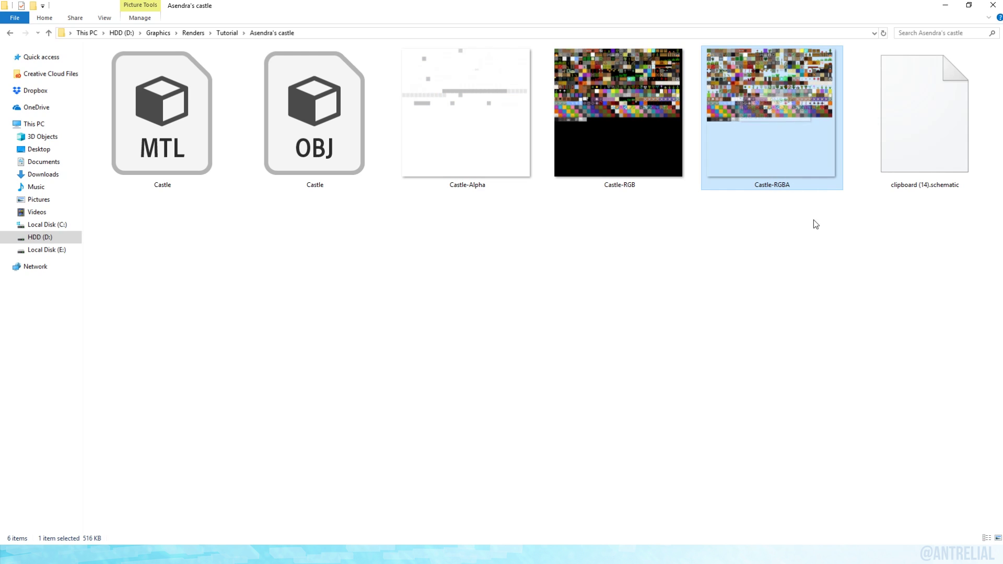
left_click_drag(806, 170, 749, 280)
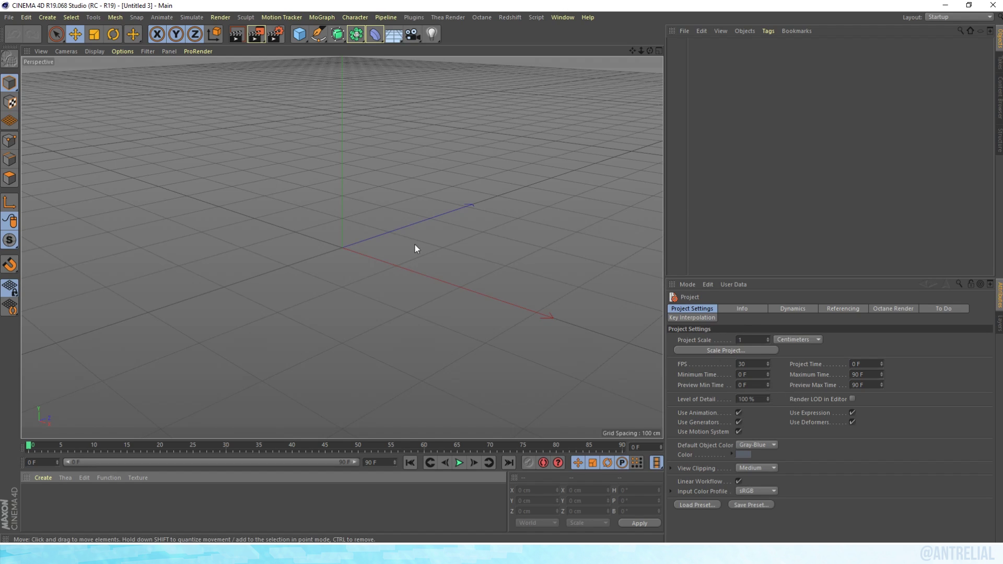
left_click(413, 212)
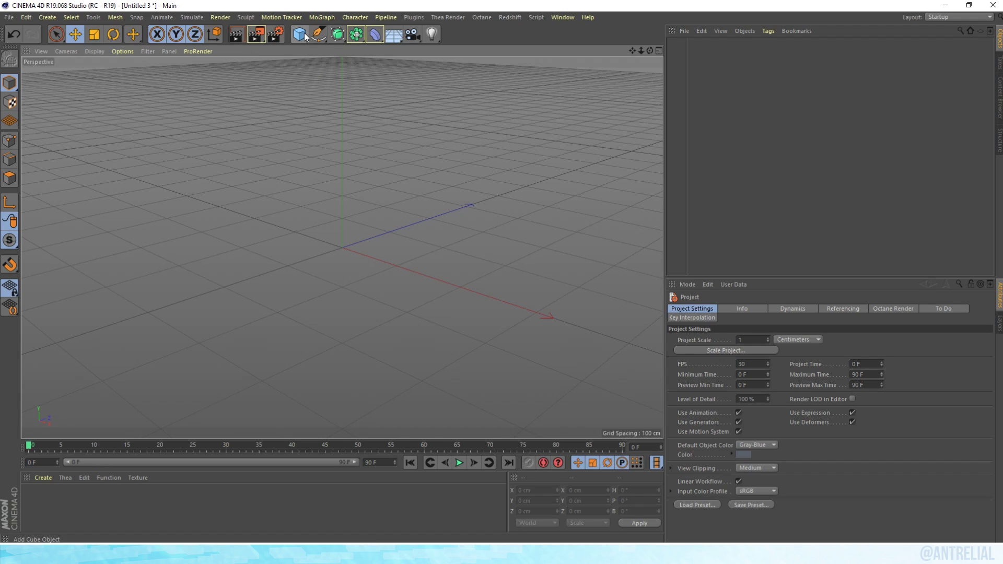
left_click(431, 36)
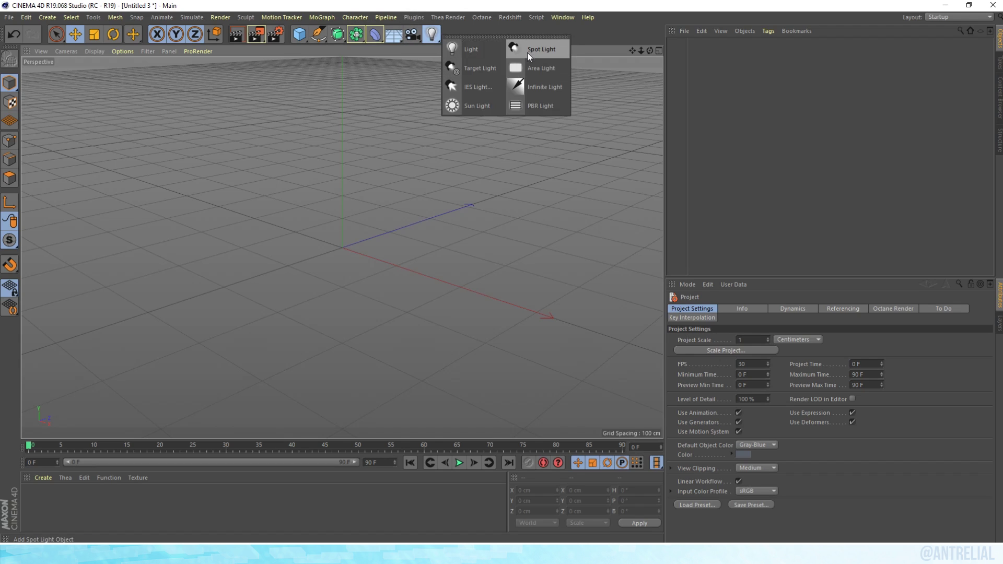
left_click(394, 35)
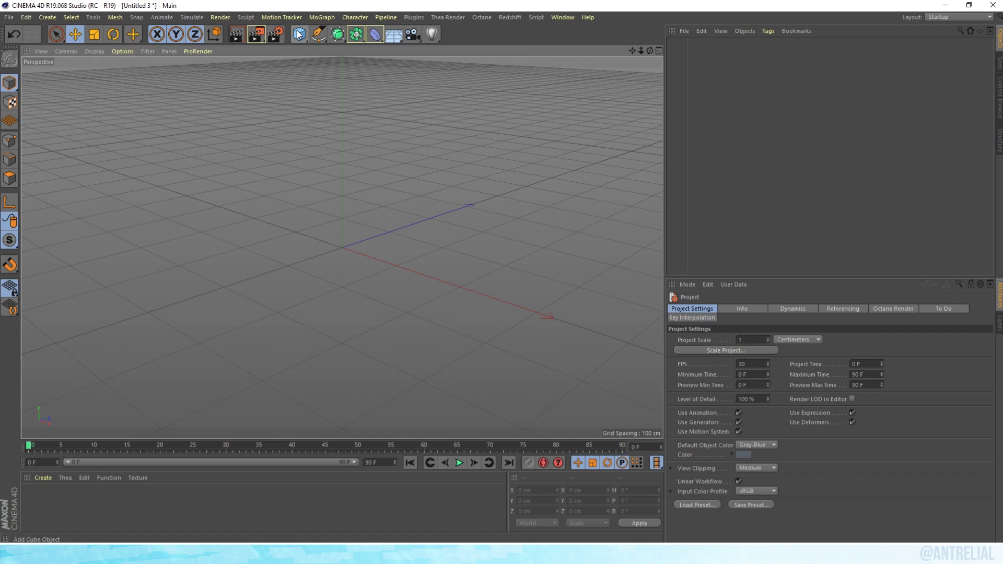
- Add a cube in Cinema 4D and move it to about X 14, Y 49, Z -26 cm
left_click_drag(299, 34, 397, 49)
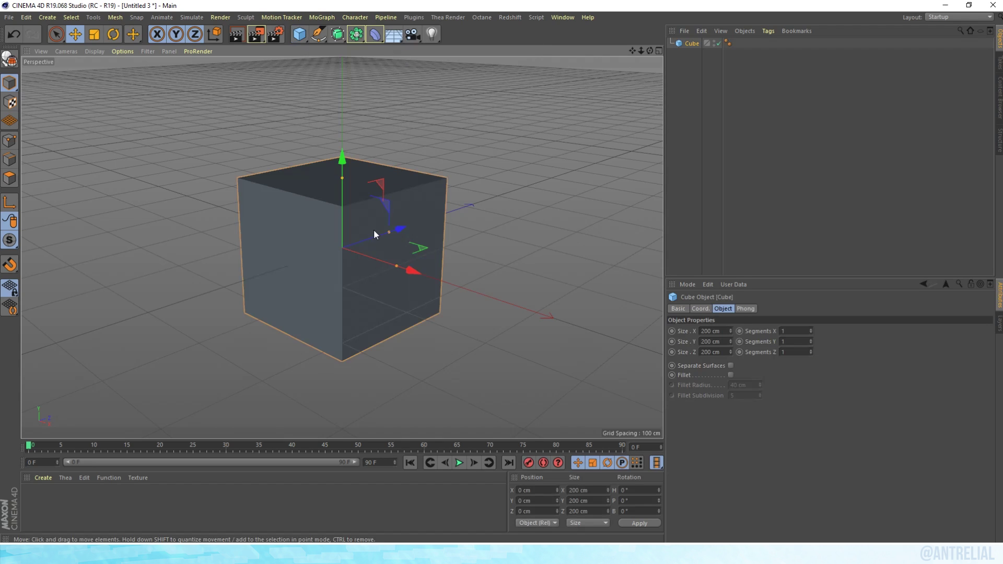
left_click(75, 35)
left_click_drag(378, 243, 357, 202)
left_click_drag(334, 139, 334, 174)
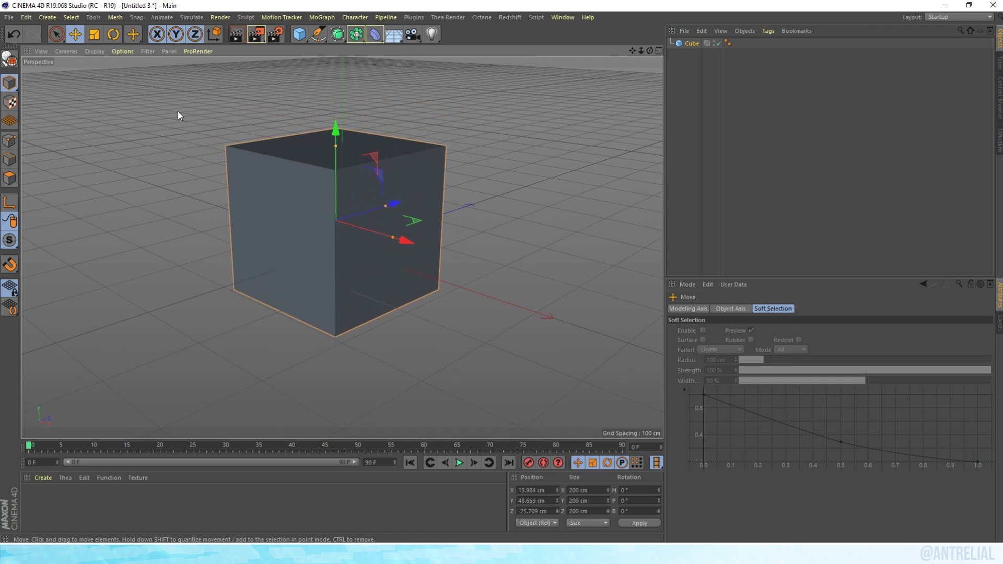
- Scale the cube into a long block of about 232 × 179 × 563 cm
left_click(94, 34)
mouse_move(334, 131)
left_mouse_down()
mouse_move(327, 95)
mouse_move(328, 115)
left_mouse_up()
left_click_drag(397, 203, 458, 185)
left_click_drag(337, 131, 329, 156)
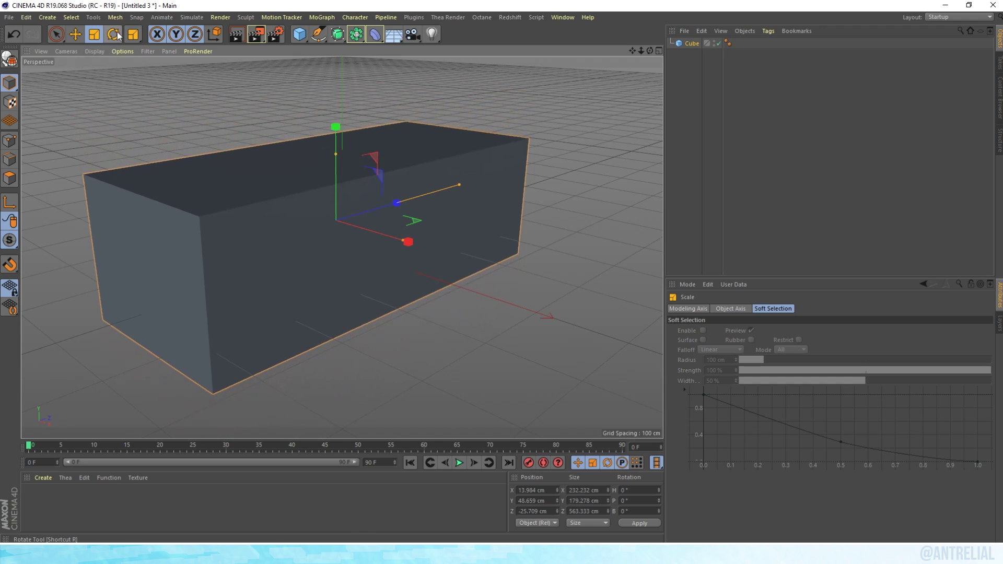
- Rotate the block to about H 138°, P 3° and B -16°
left_click(117, 35)
mouse_move(346, 239)
left_mouse_down()
mouse_move(395, 246)
mouse_move(344, 239)
left_mouse_up()
left_click_drag(308, 192, 451, 122)
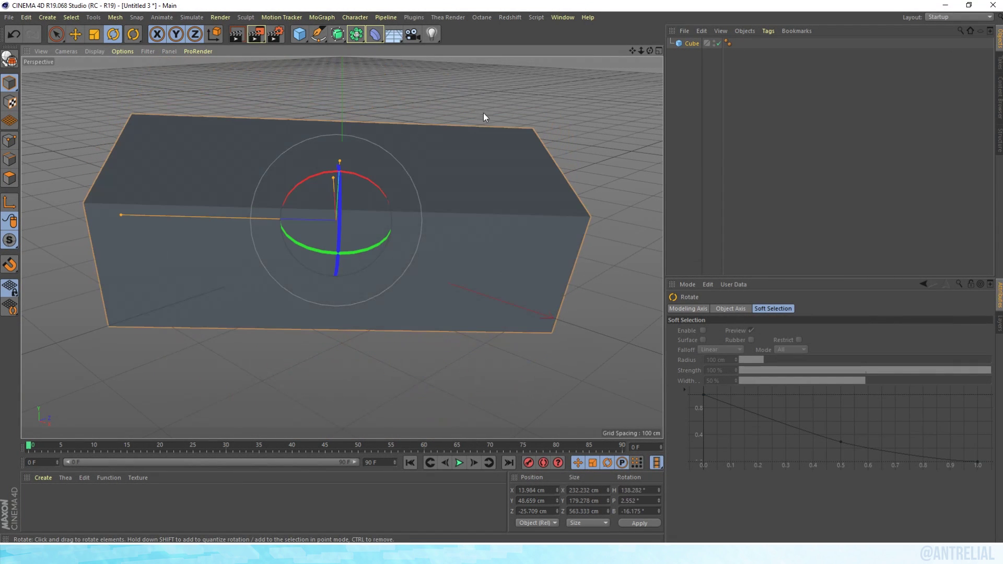
- Create a new standard material and apply it to the cube
left_click(691, 44)
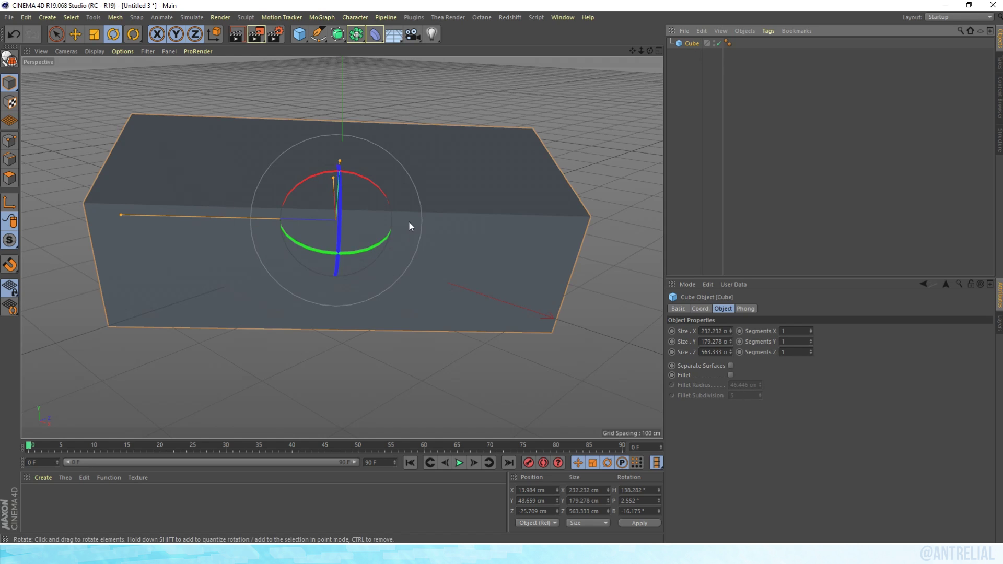
left_click(46, 478)
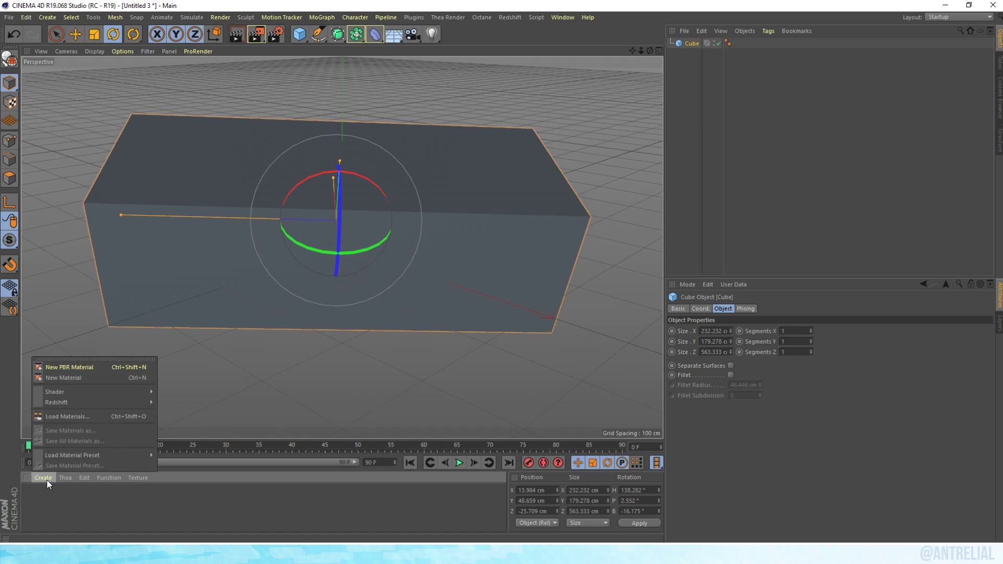
left_click(56, 377)
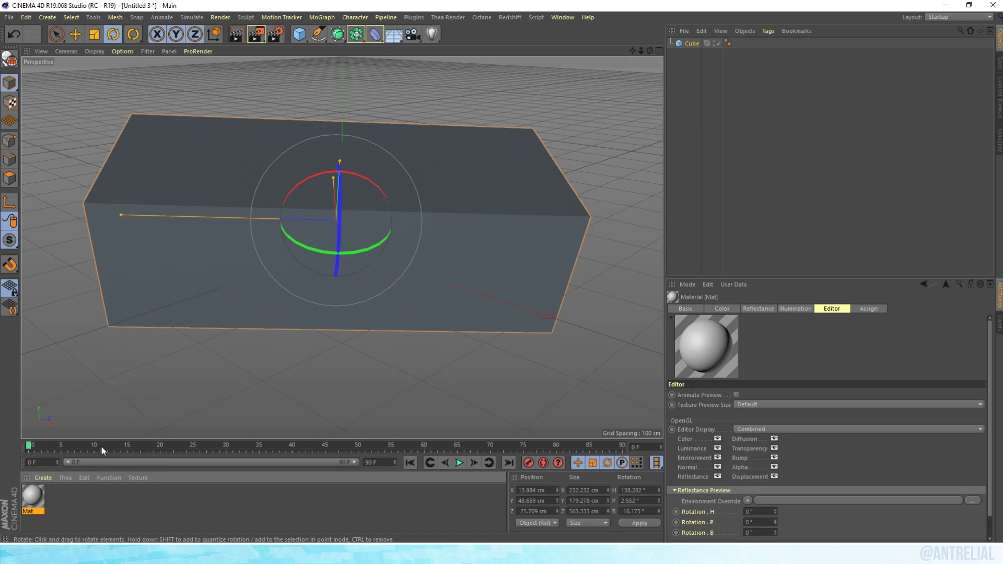
left_click_drag(36, 496, 697, 46)
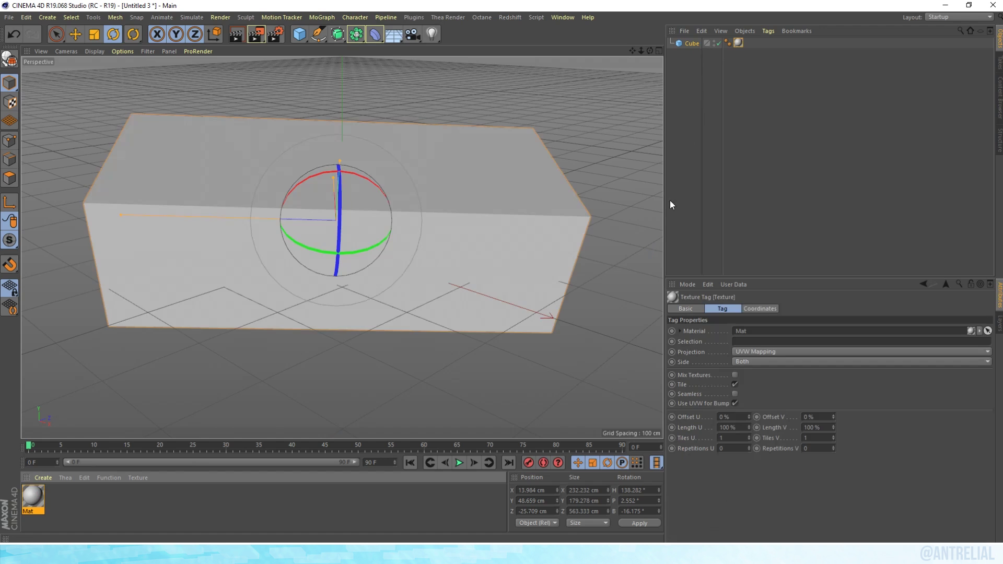
left_click_drag(335, 256, 342, 202)
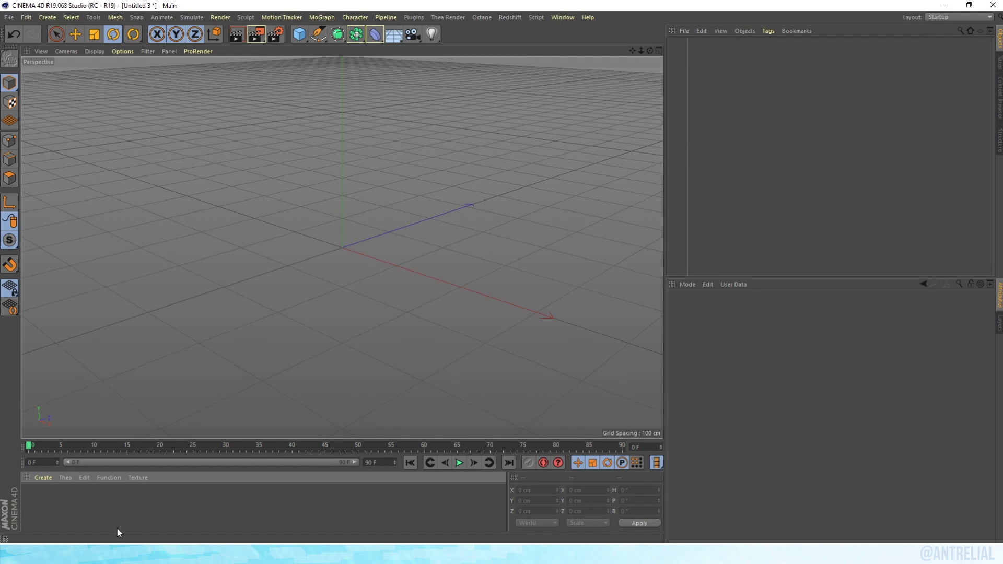
- Import Castle.obj from the castle folder into Cinema 4D with a scale of 1 centimeter
left_click(107, 552)
left_click_drag(300, 108, 340, 197)
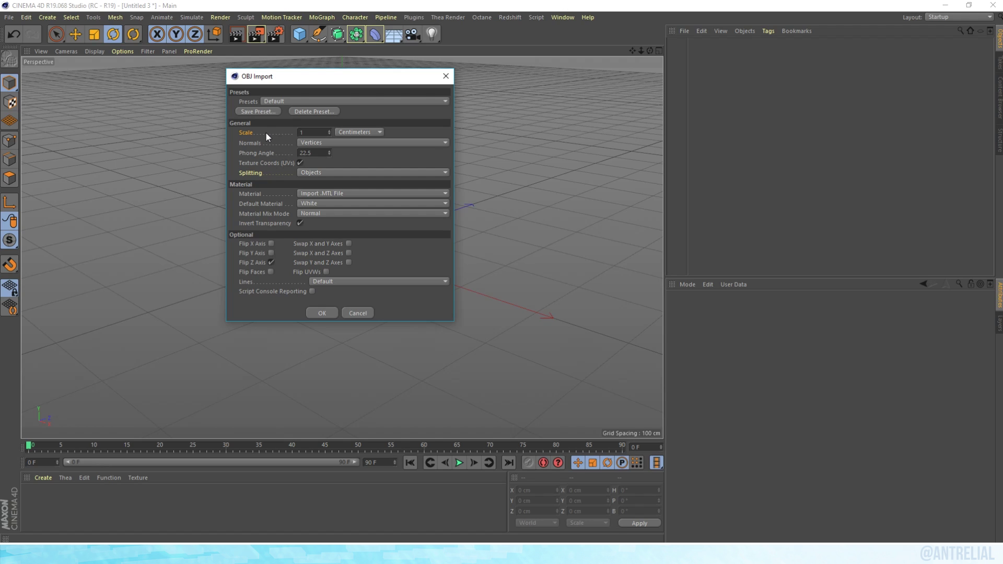
left_click(351, 134)
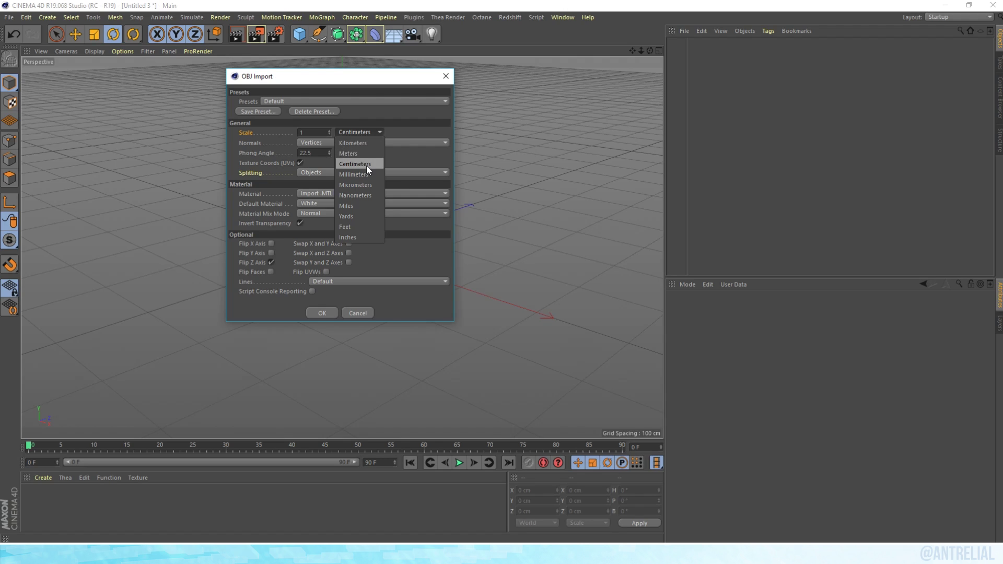
left_click(368, 165)
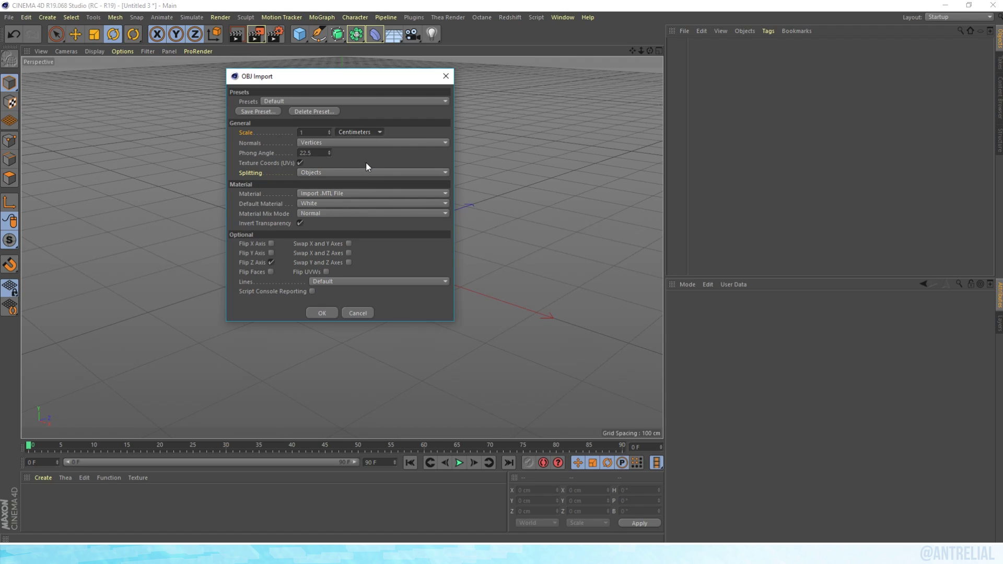
left_click(318, 313)
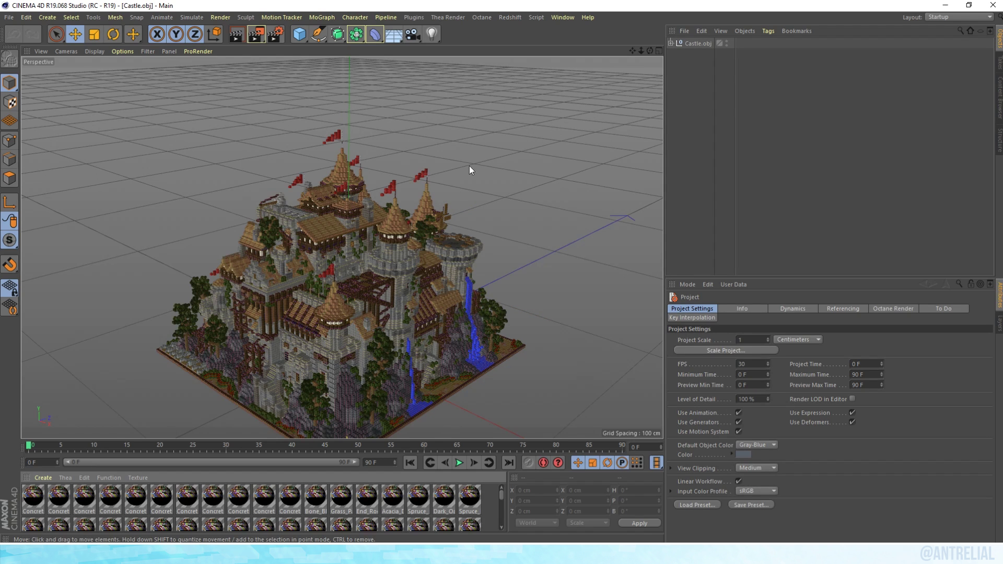
- Select all castle materials, turn off their Reflectance channel and enable their Alpha channel
mouse_move(633, 51)
left_mouse_down()
mouse_move(665, 56)
mouse_move(647, 53)
mouse_move(610, 7)
mouse_move(635, 73)
mouse_move(650, 58)
mouse_move(643, 65)
left_mouse_up()
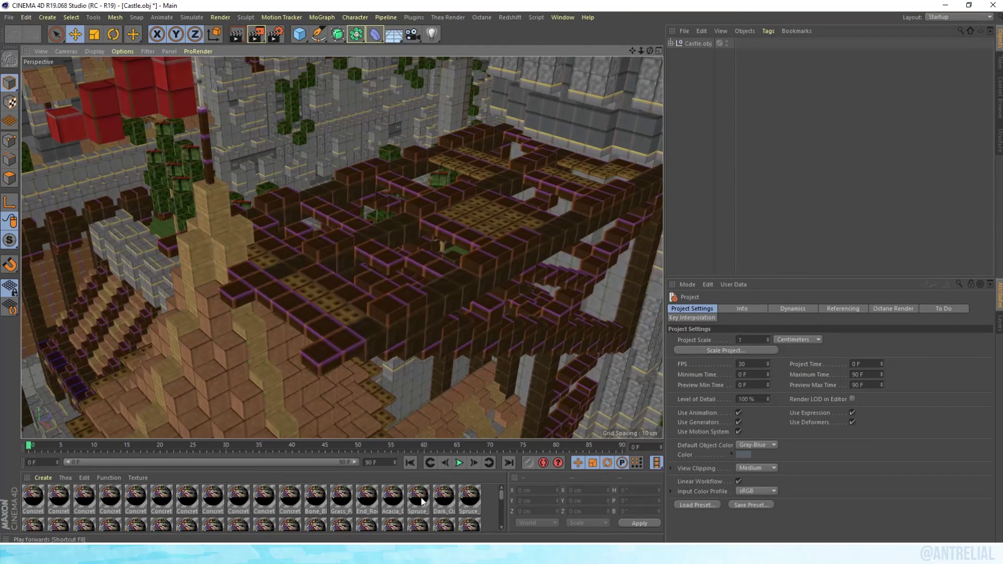
left_click(34, 498)
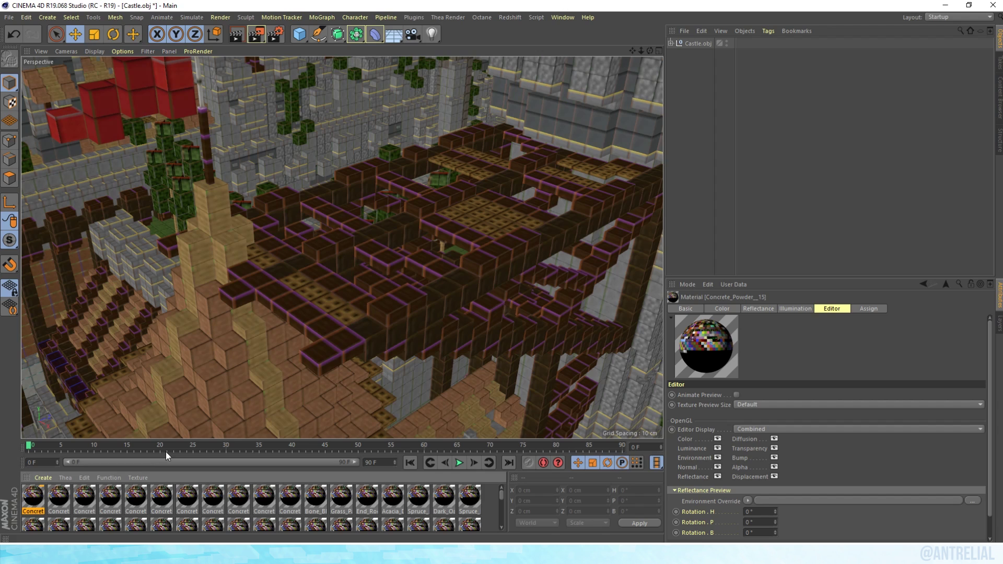
key("ctrl+a")
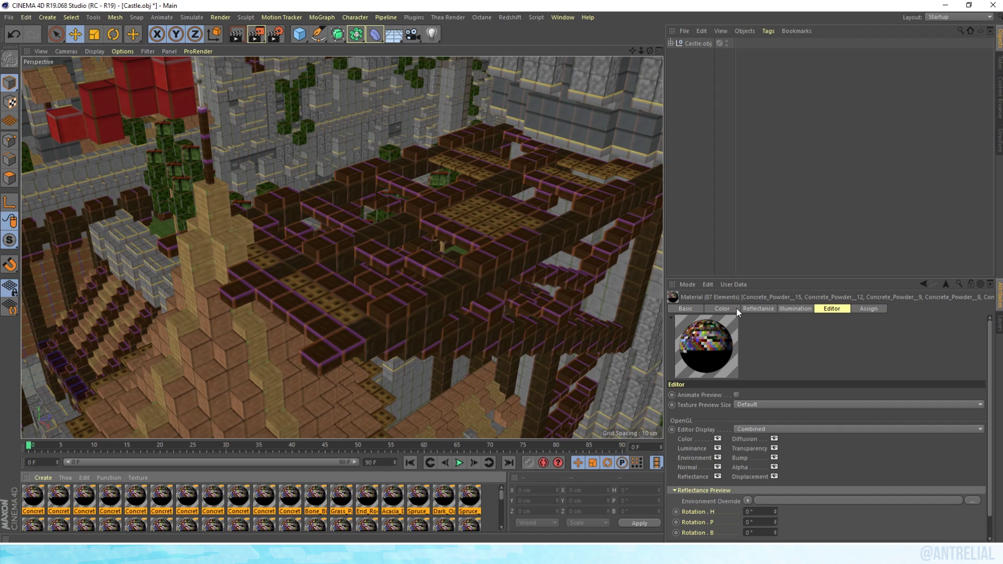
left_click(679, 307)
left_click(714, 434)
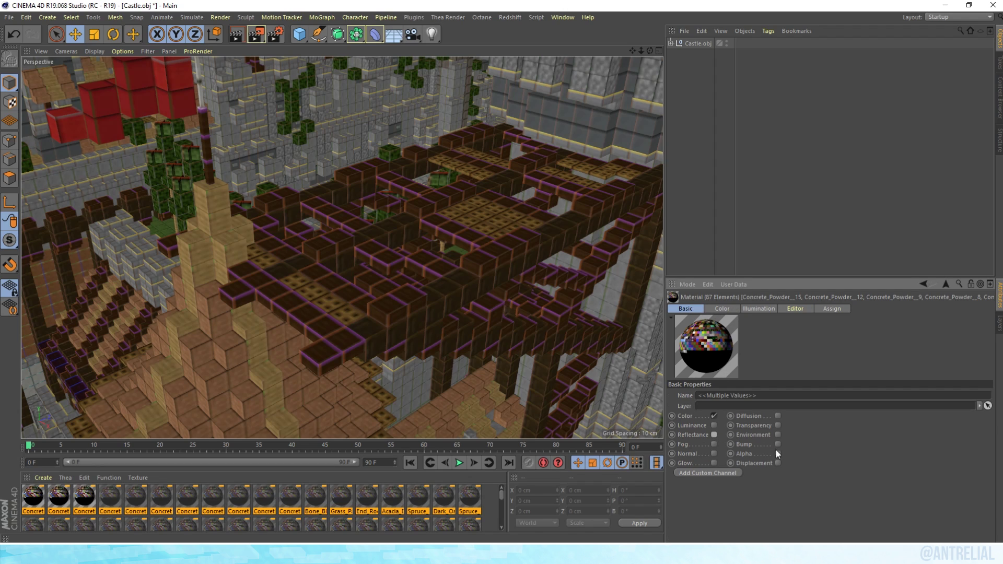
left_click(778, 454)
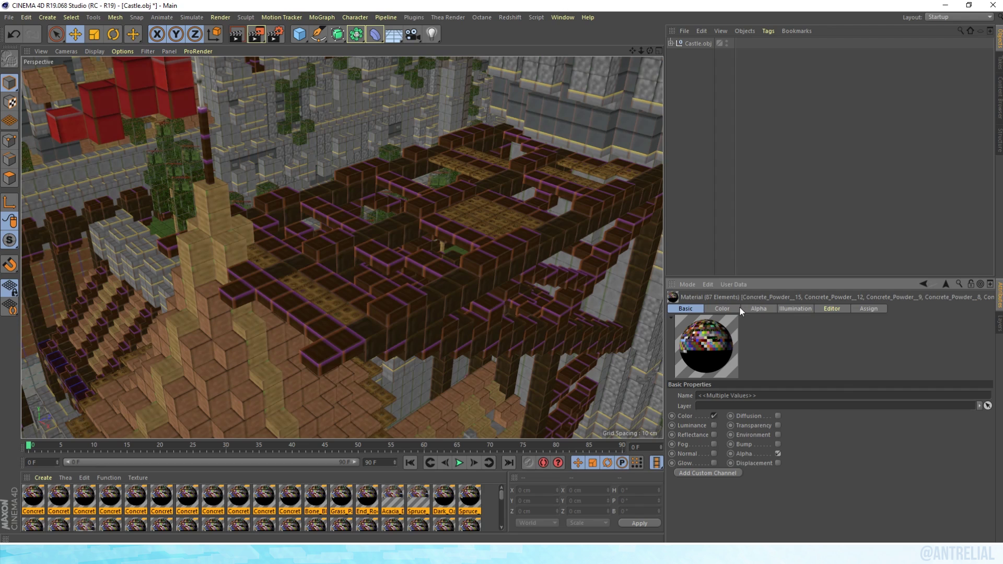
- Set the color texture sampling of all selected materials to None
left_click(725, 309)
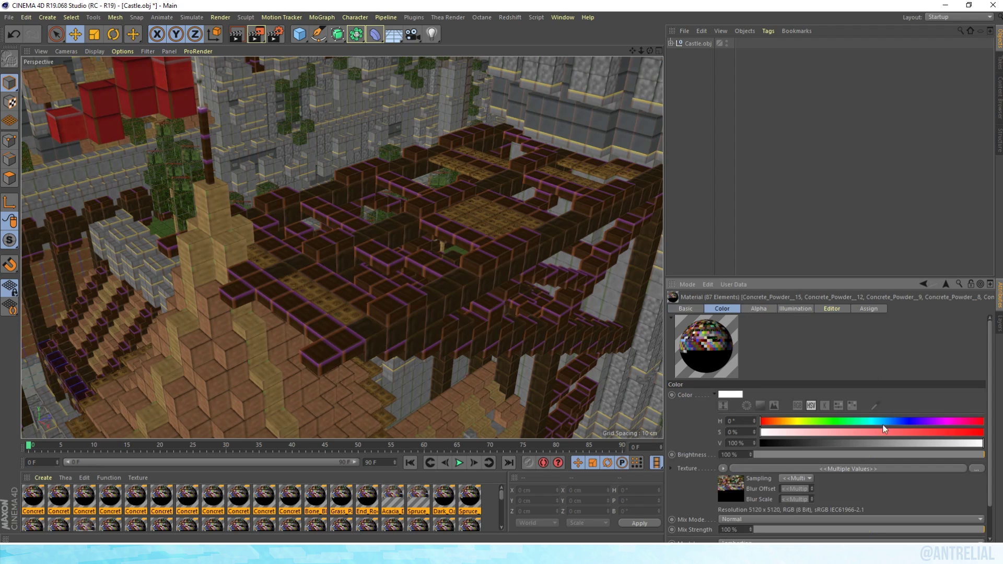
left_click(798, 479)
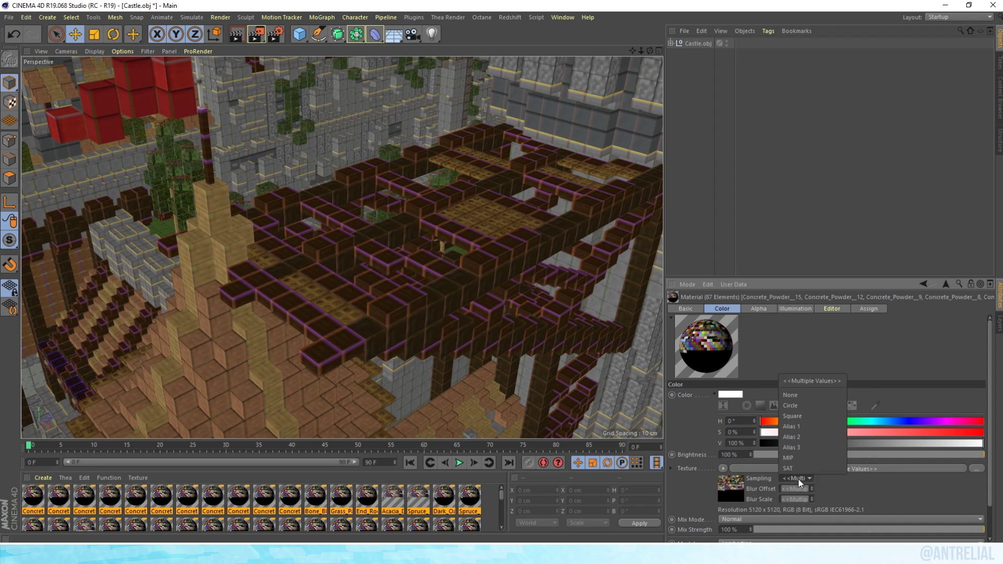
left_click(803, 396)
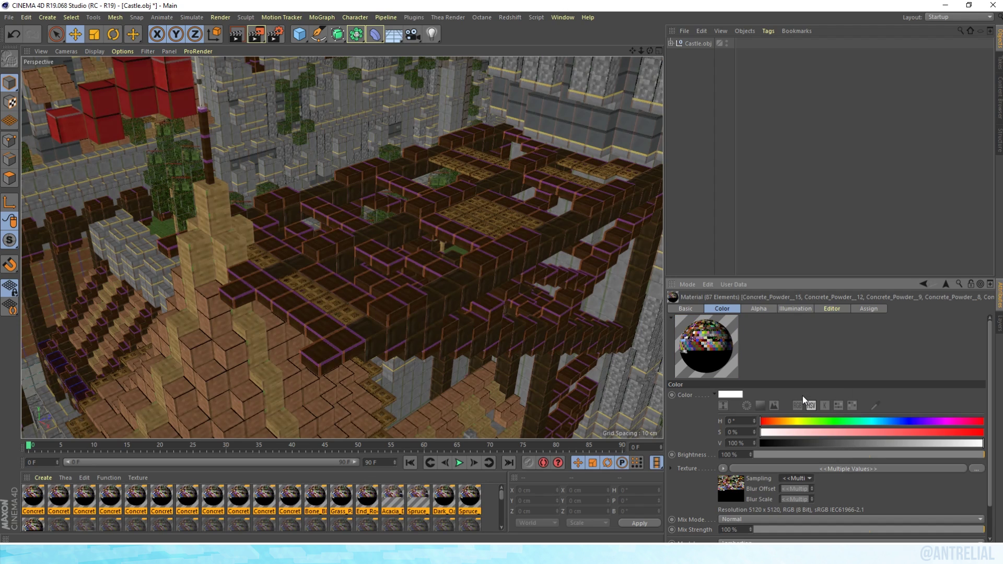
- Load Castle-RGBA from the castle folder as the alpha texture of all selected materials
left_click(759, 310)
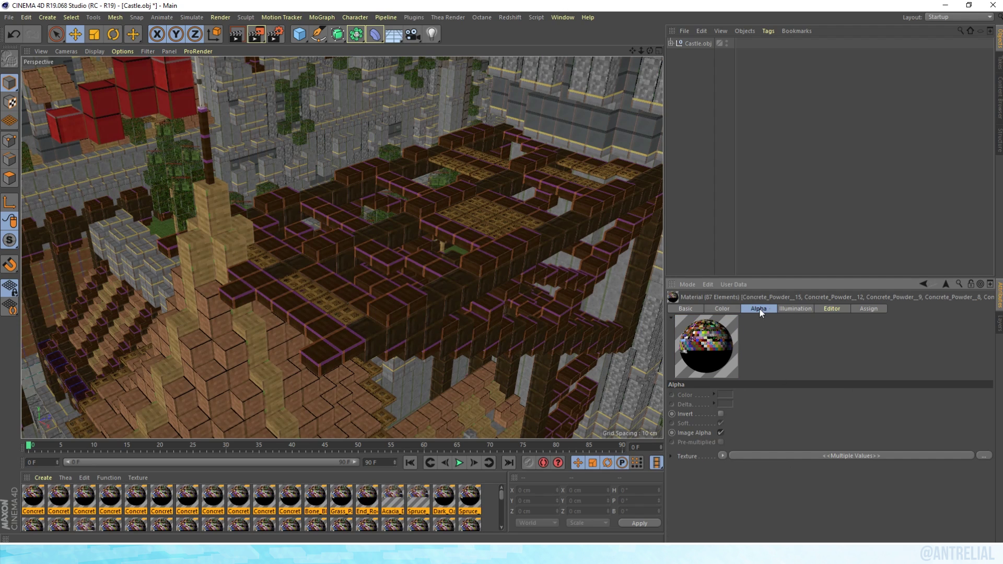
left_click(984, 456)
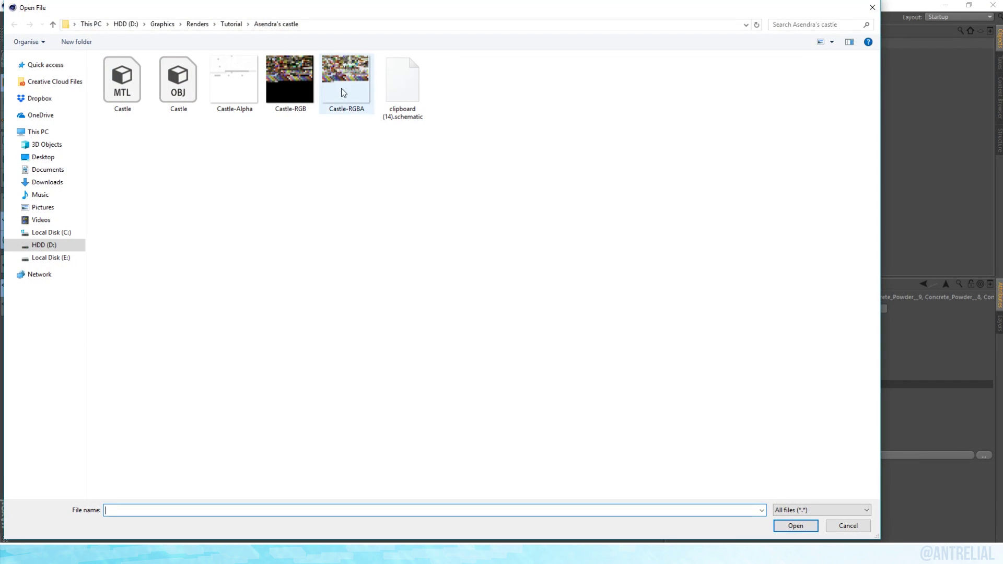
double_click(350, 77)
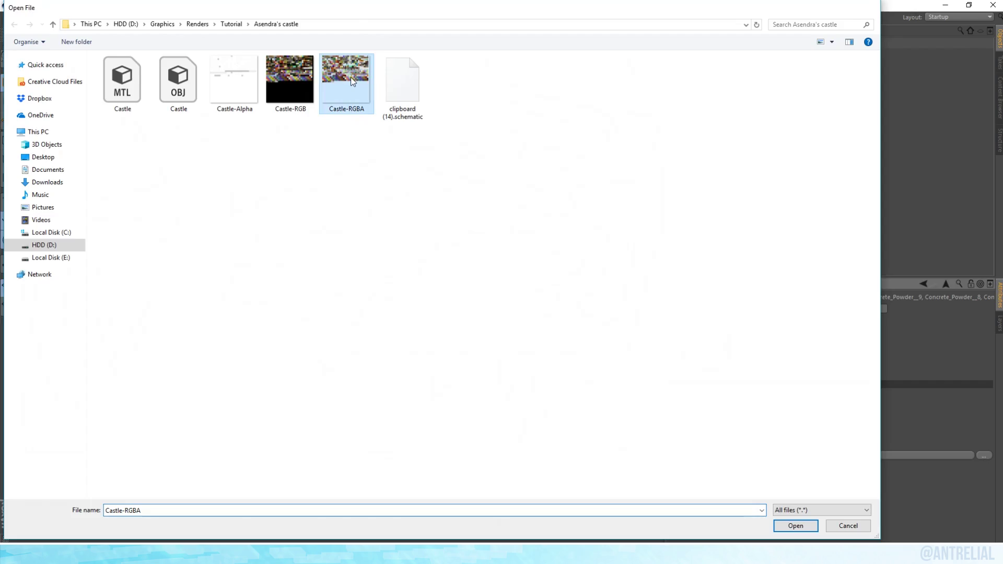
left_click(794, 466)
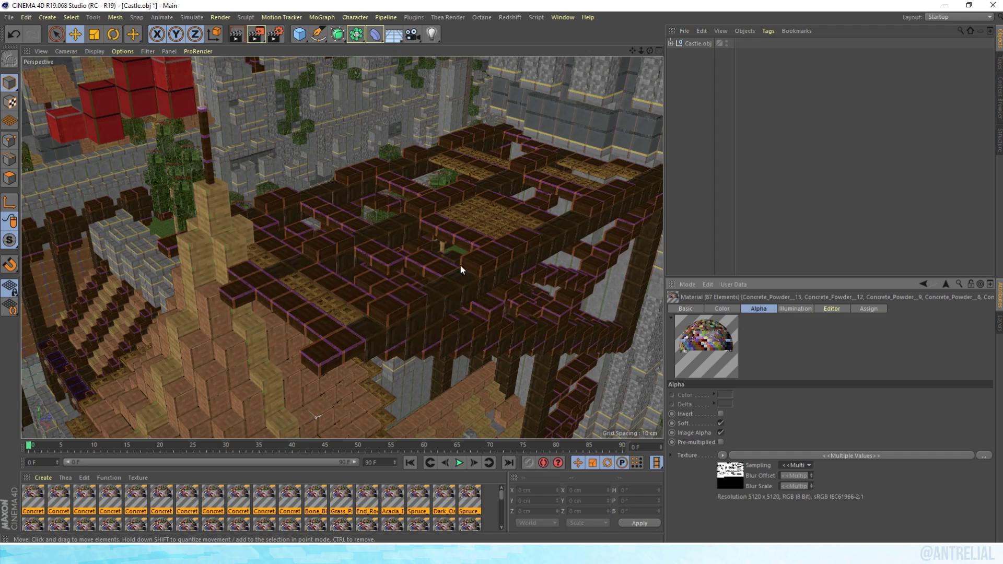
- Set the editor texture preview size of all selected materials to No Scaling and deselect the materials
left_click(835, 309)
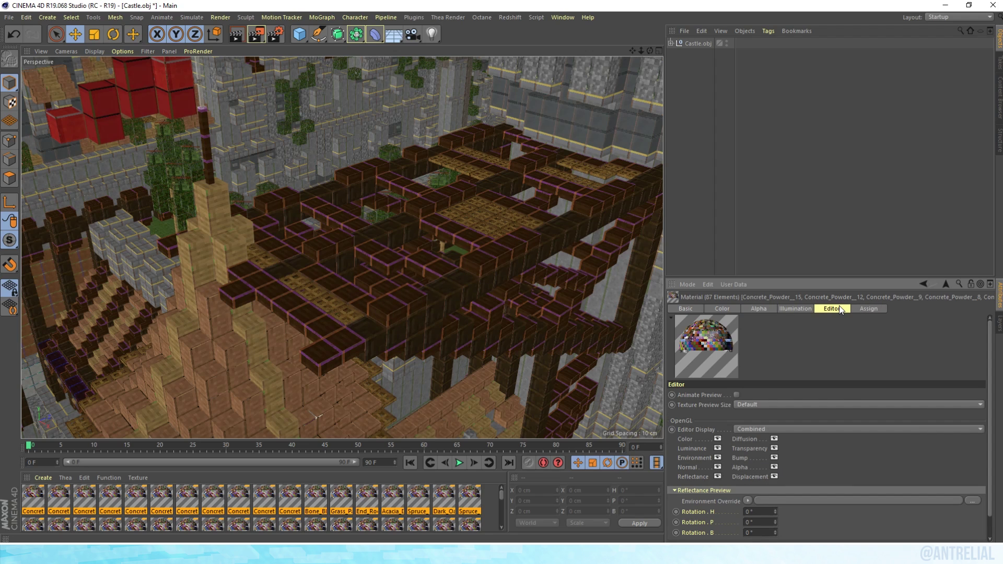
left_click(747, 404)
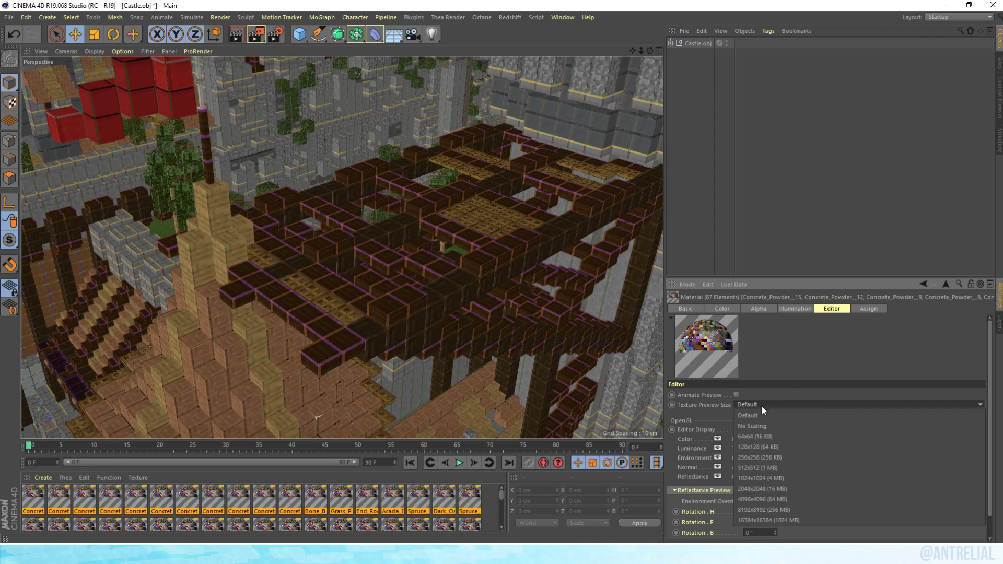
left_click(750, 425)
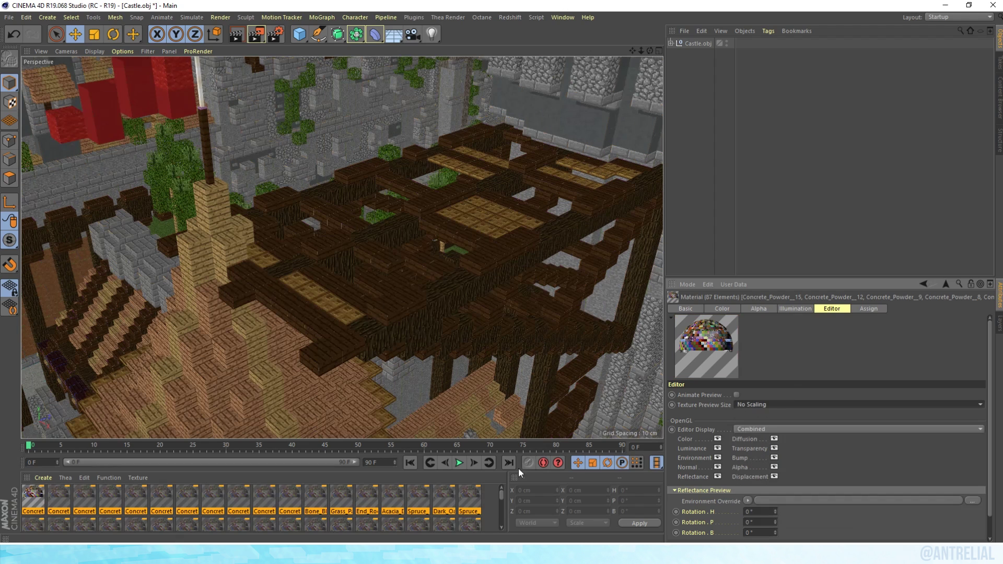
left_click(485, 500)
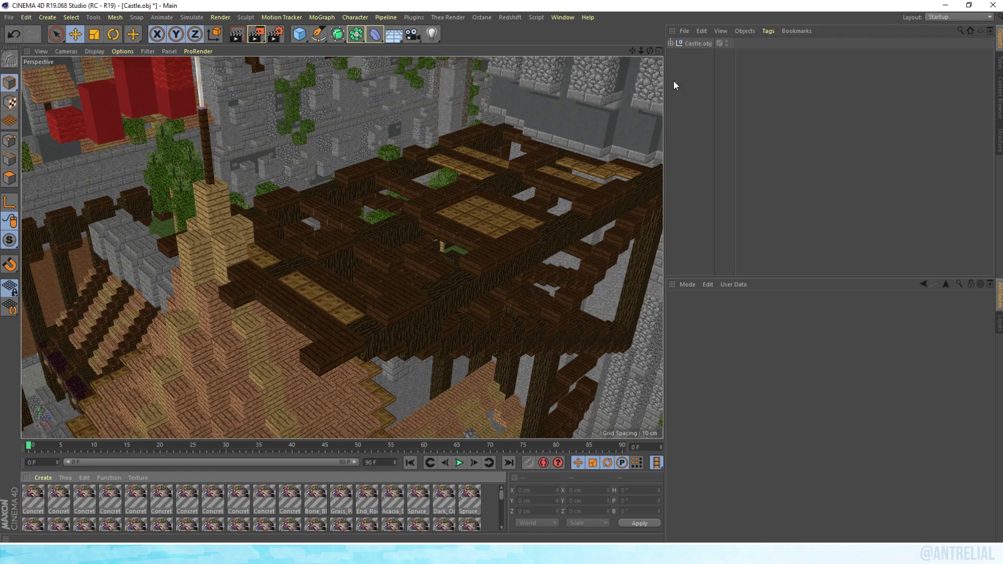
- Open the render settings and switch the renderer to Physical
left_click_drag(641, 51, 646, 70)
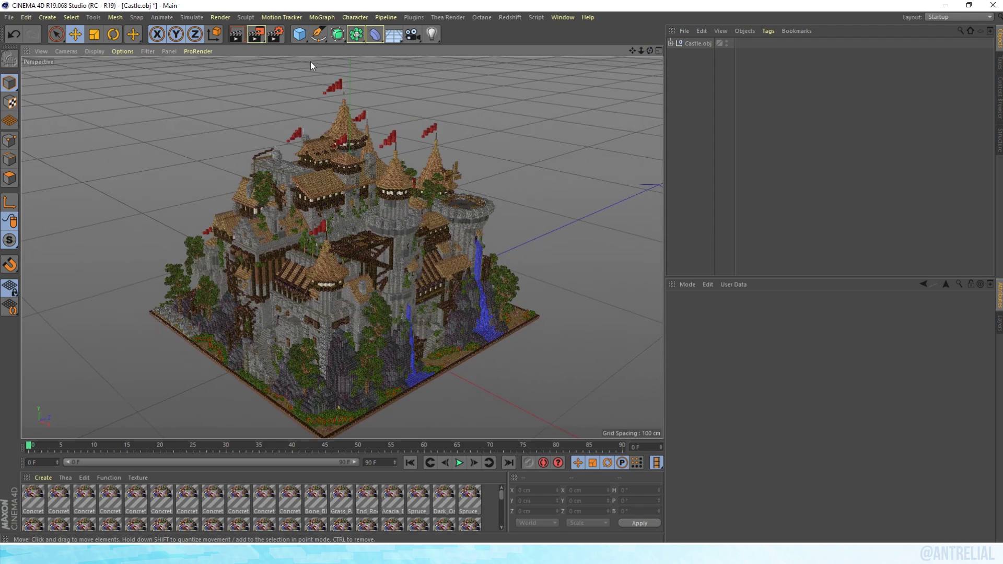
left_click(276, 35)
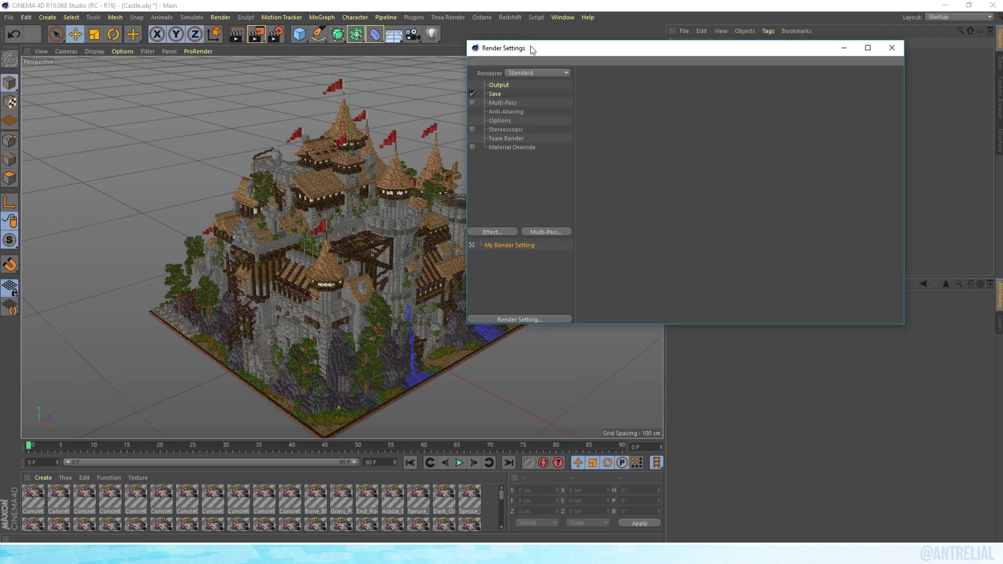
left_click_drag(532, 49, 211, 108)
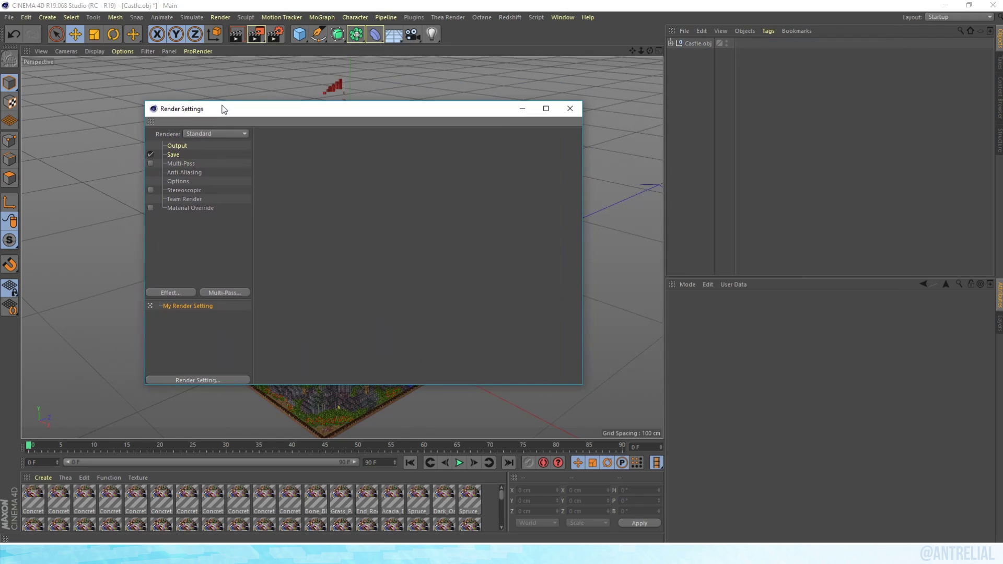
left_click(188, 134)
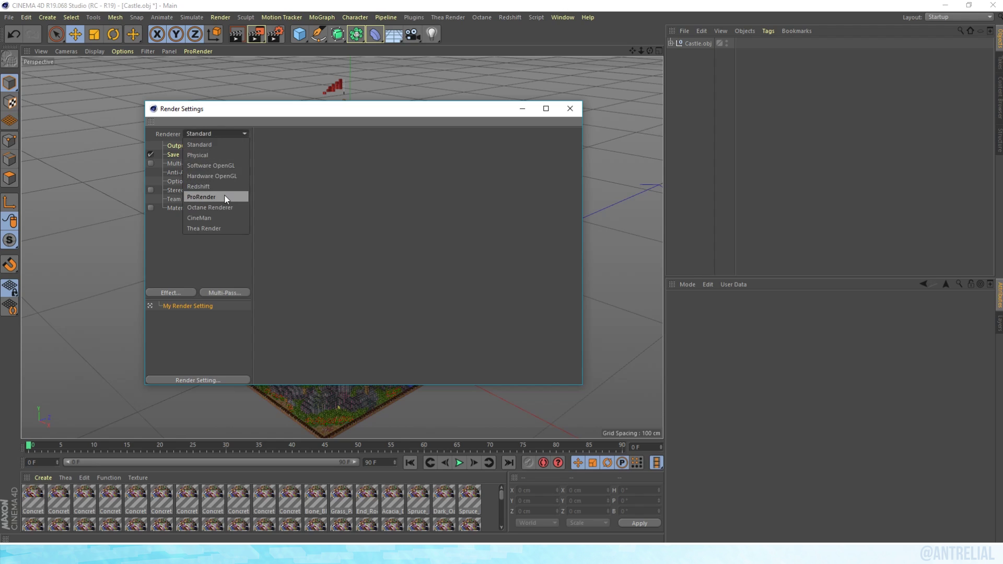
left_click(213, 155)
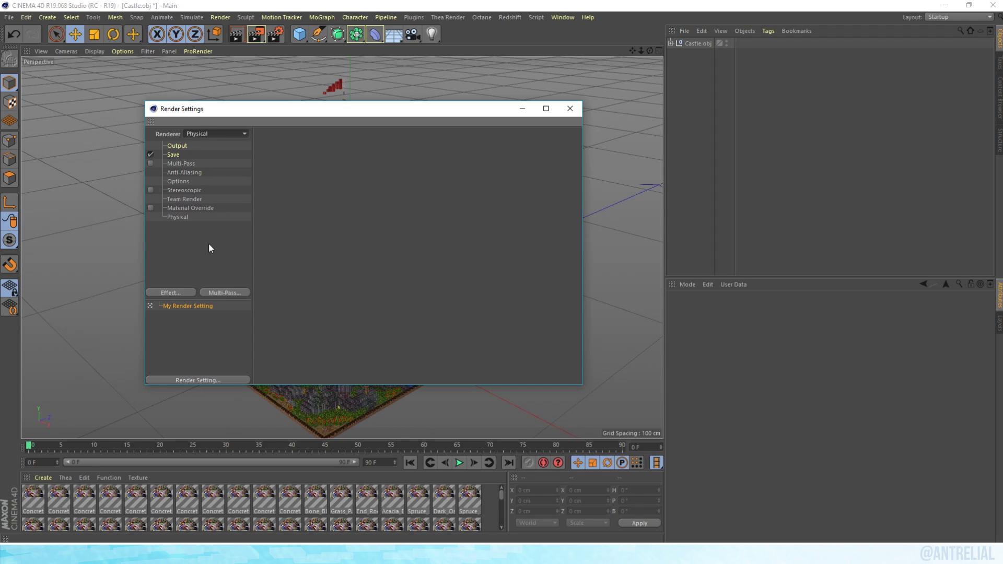
- Add the Ambient Occlusion and Global Illumination effects to the render settings
left_click(184, 294)
left_click(214, 347)
left_click(170, 293)
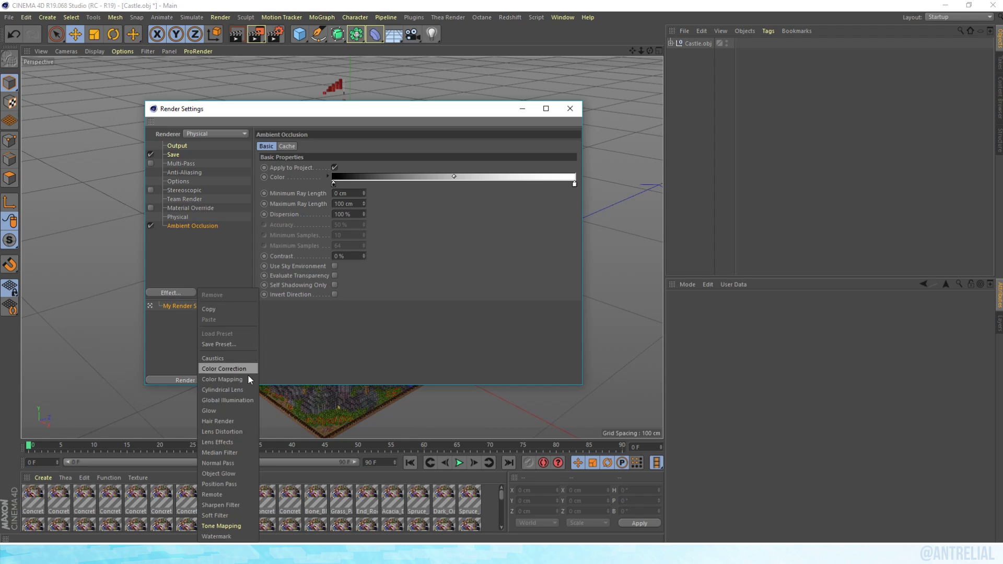
left_click(244, 399)
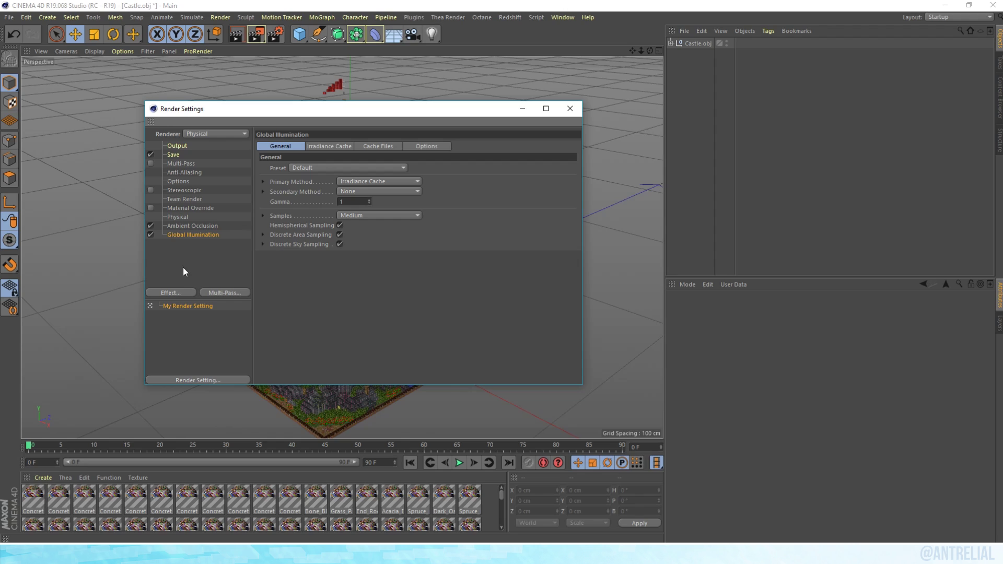
- Review the render's output size and resolution settings
left_click(178, 146)
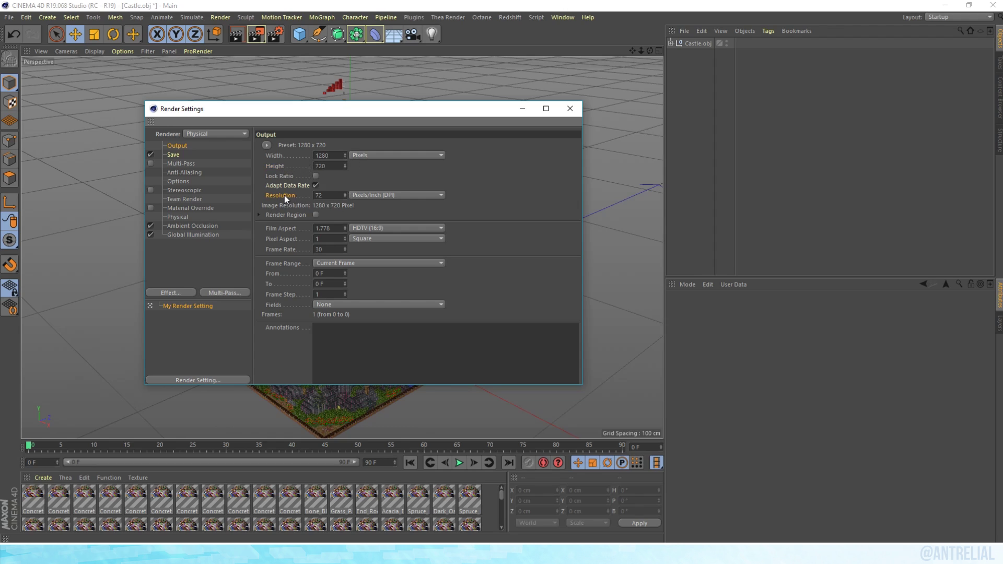
left_click_drag(326, 194, 297, 191)
left_click(339, 195)
- Set the saved render image's format to PNG and its depth to 16 Bit/Channel
left_click(175, 154)
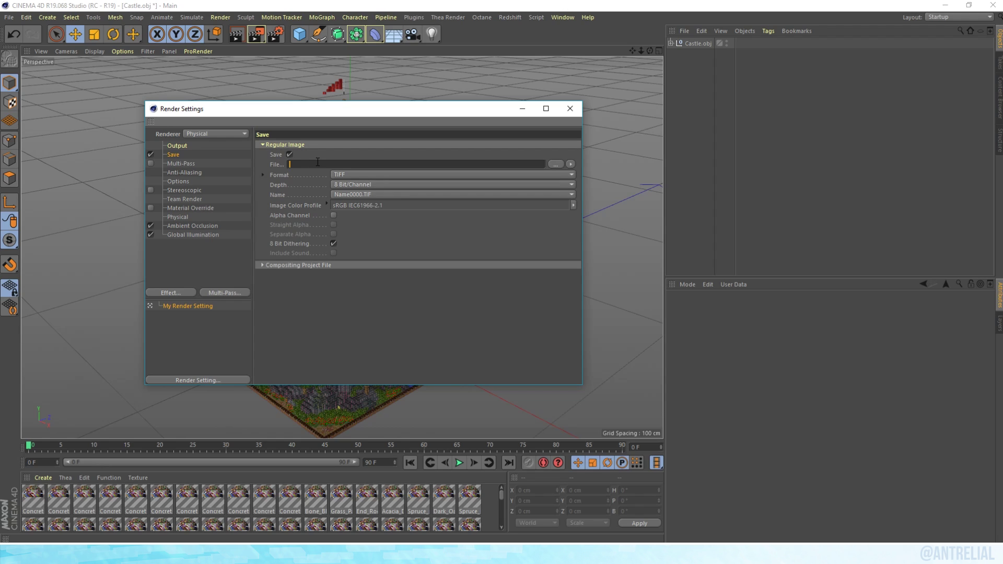
left_click(353, 174)
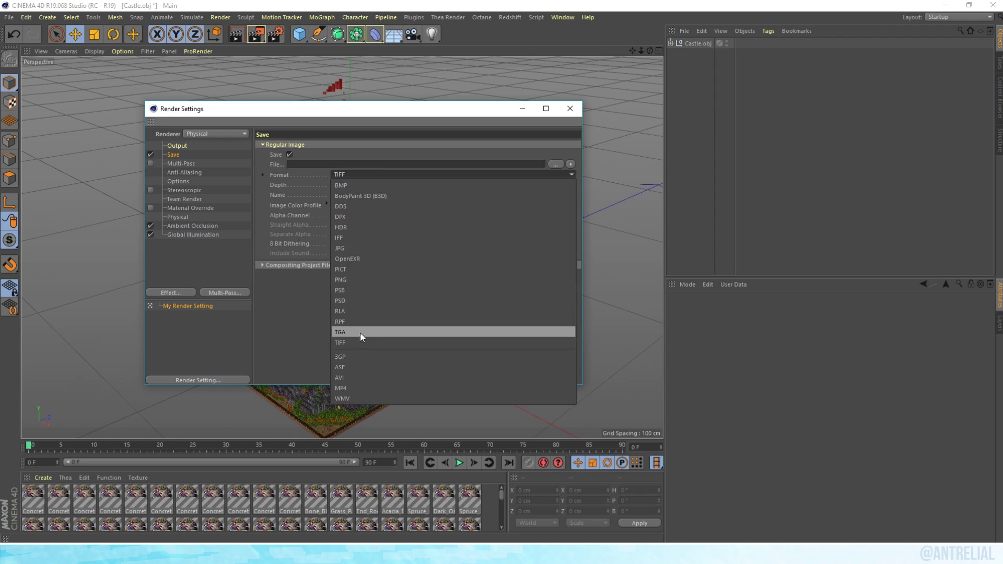
left_click(348, 280)
left_click(356, 175)
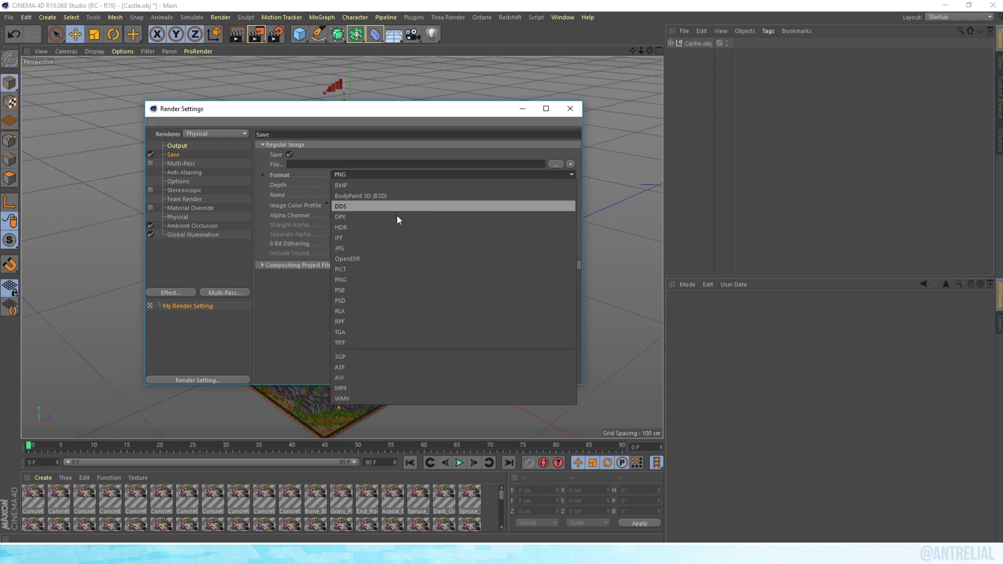
left_click(346, 276)
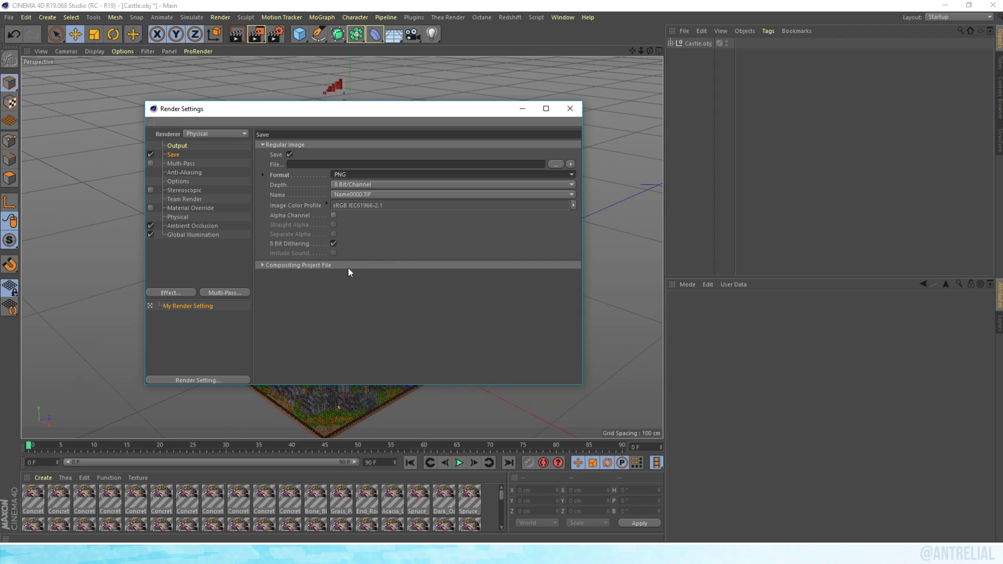
left_click(340, 185)
left_click(338, 200)
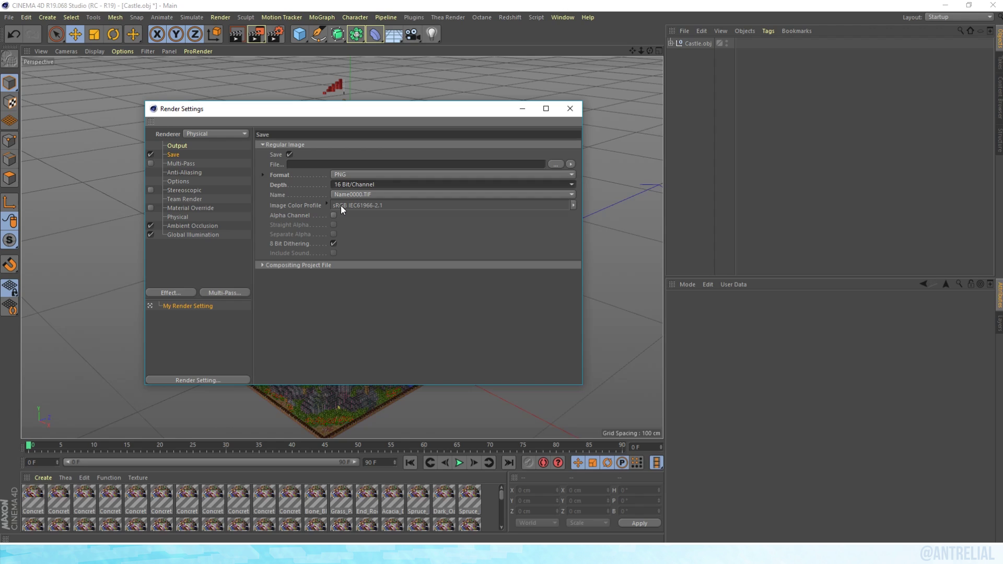
- Enable Depth Of Field for the physical renderer and set its sampling quality to Medium
left_click(175, 217)
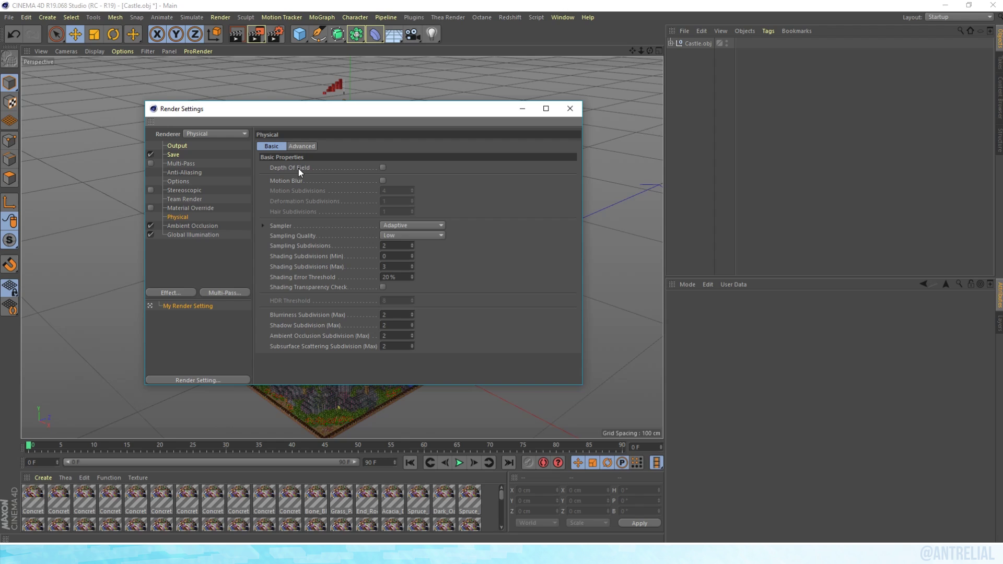
left_click(383, 168)
left_click(292, 225)
left_click(418, 236)
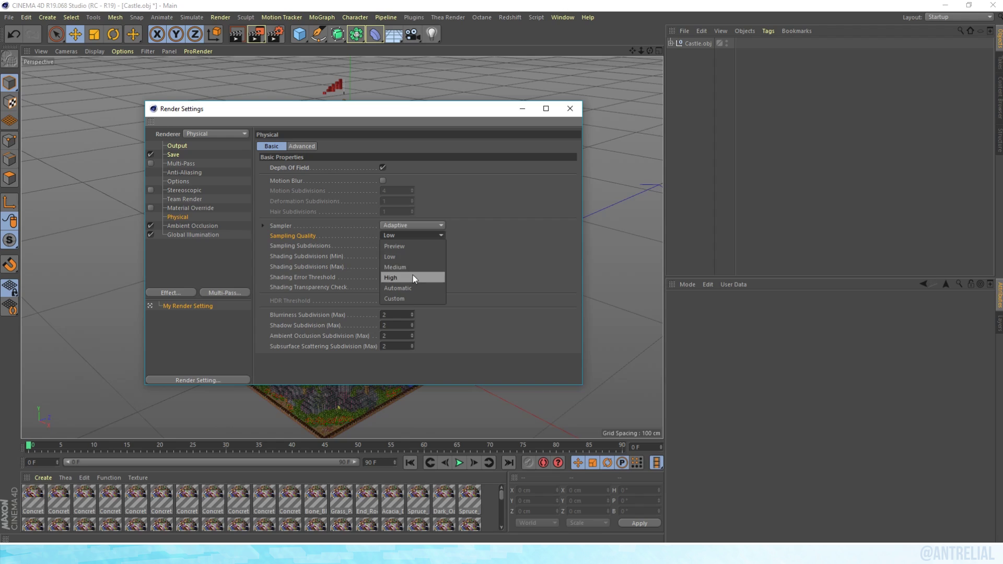
left_click(412, 275)
left_click(413, 236)
left_click(403, 267)
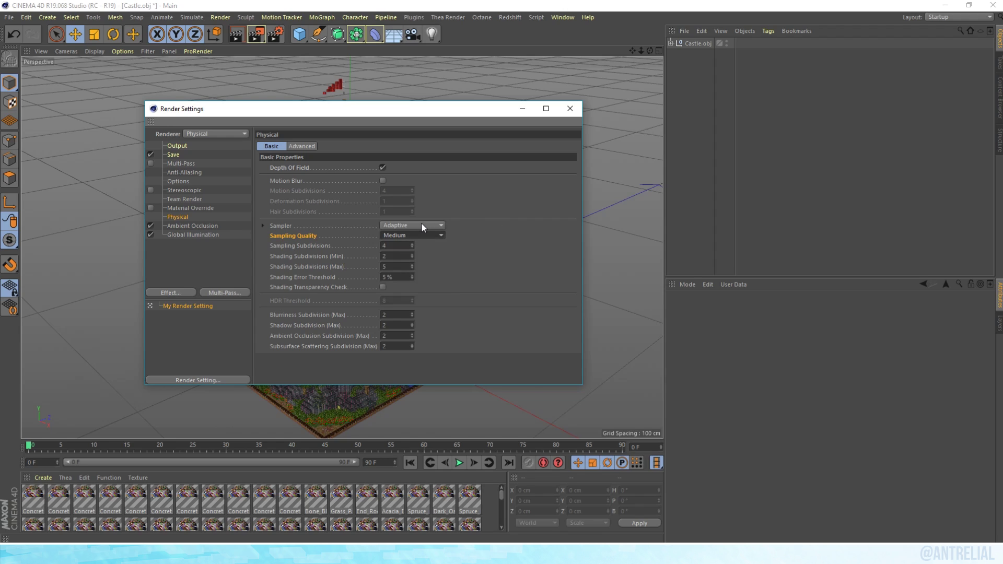
- Set the physical renderer's sampler to Progressive
left_click(422, 225)
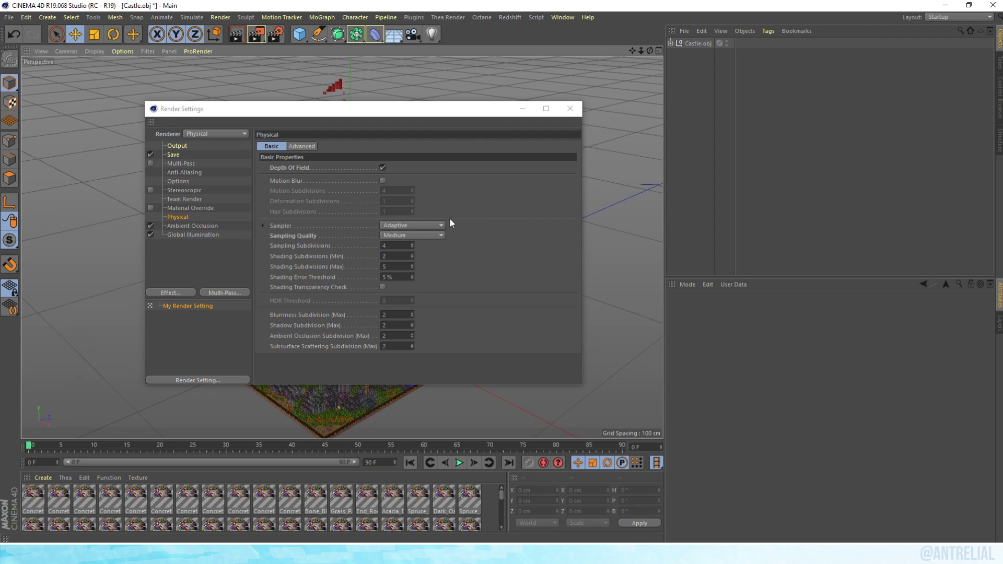
left_click(427, 225)
left_click(424, 257)
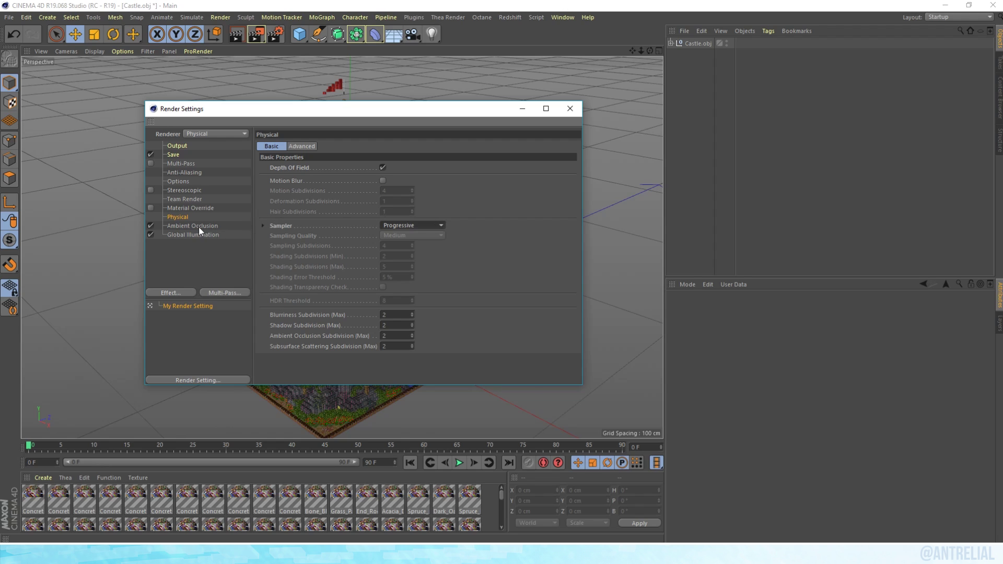
- Enable Evaluate Transparency for the Ambient Occlusion effect
left_click(185, 228)
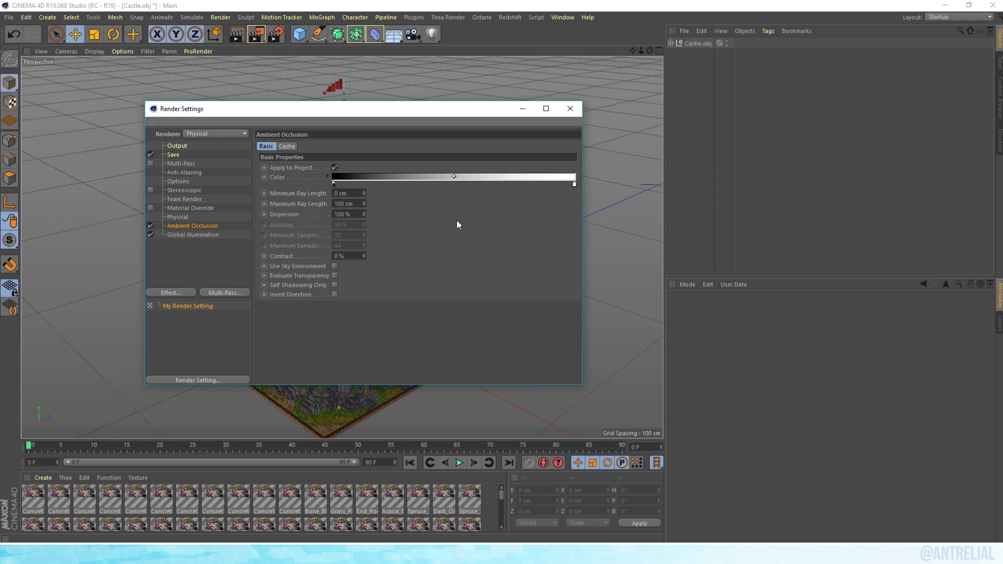
left_click(334, 276)
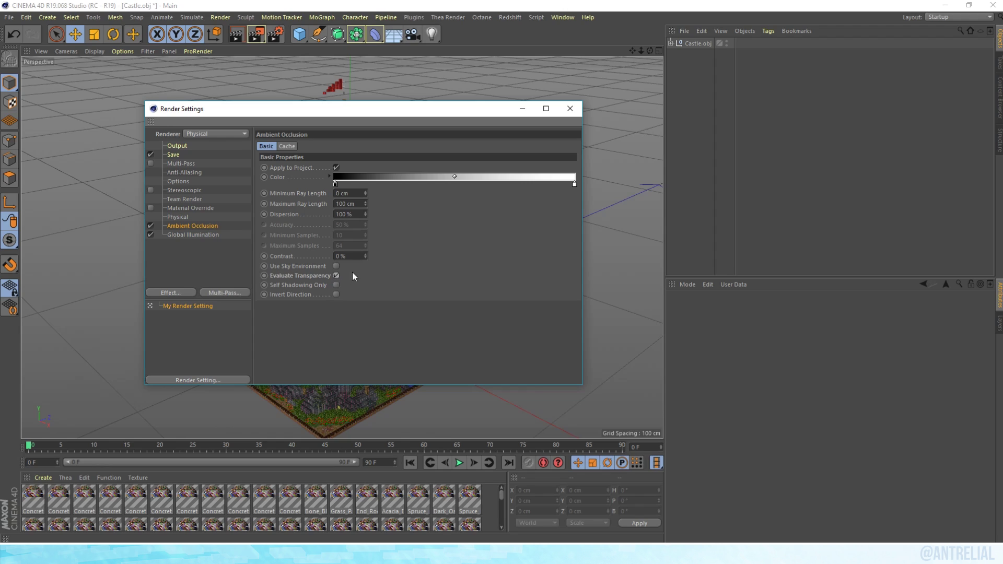
- Set Global Illumination's primary method to Quasi-Monte Carlo (QMC) and its secondary method to Light Mapping
left_click(195, 236)
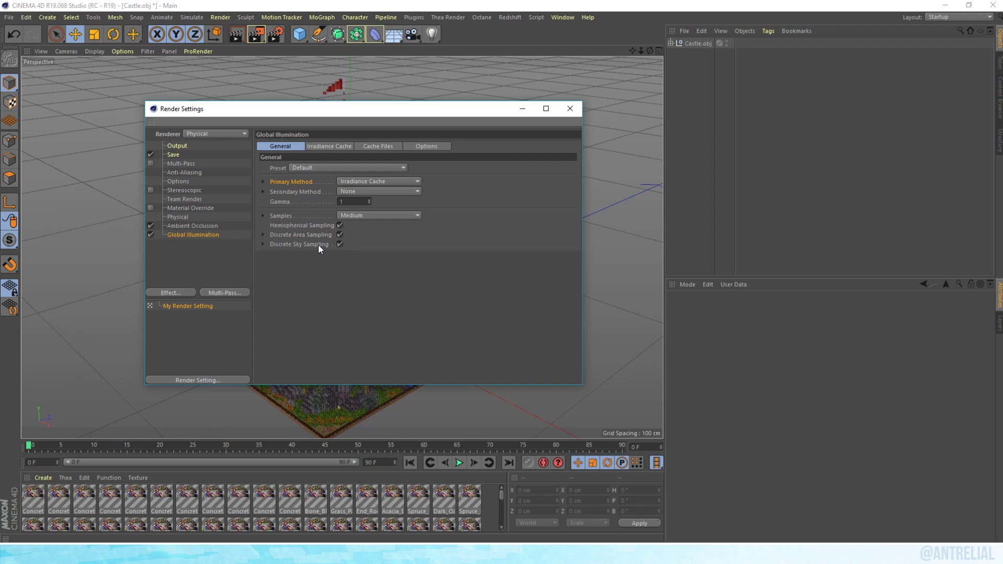
left_click(362, 182)
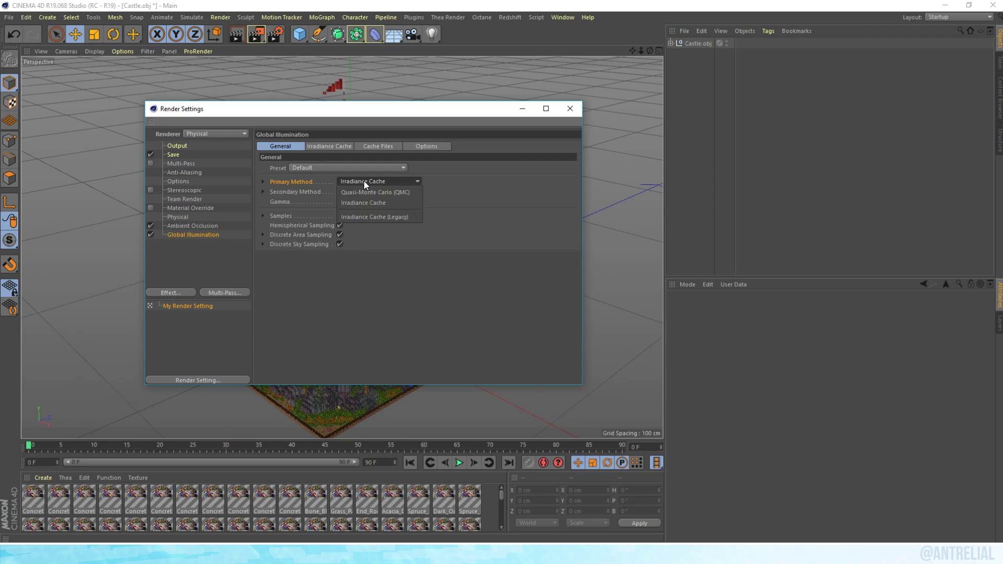
left_click(399, 192)
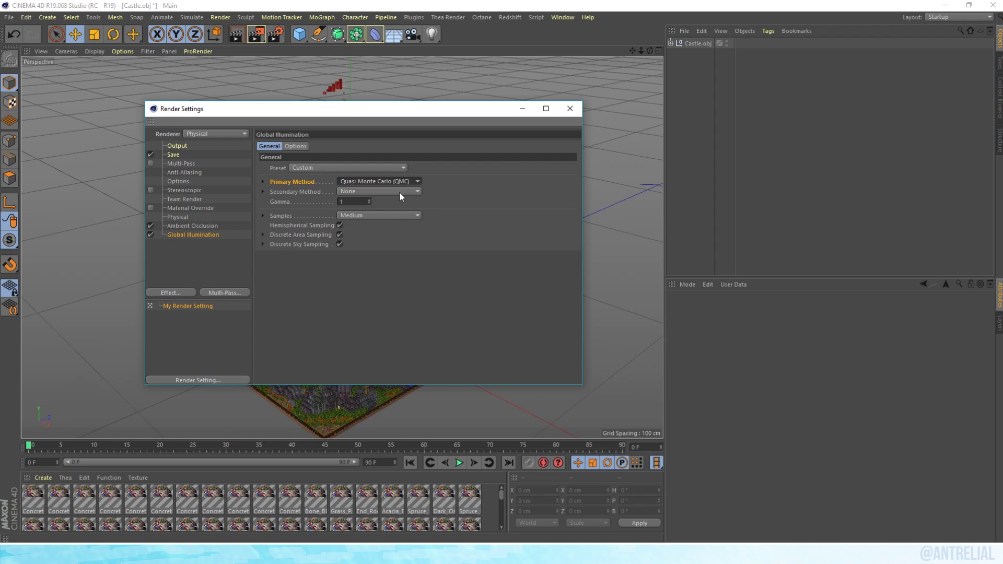
left_click(396, 191)
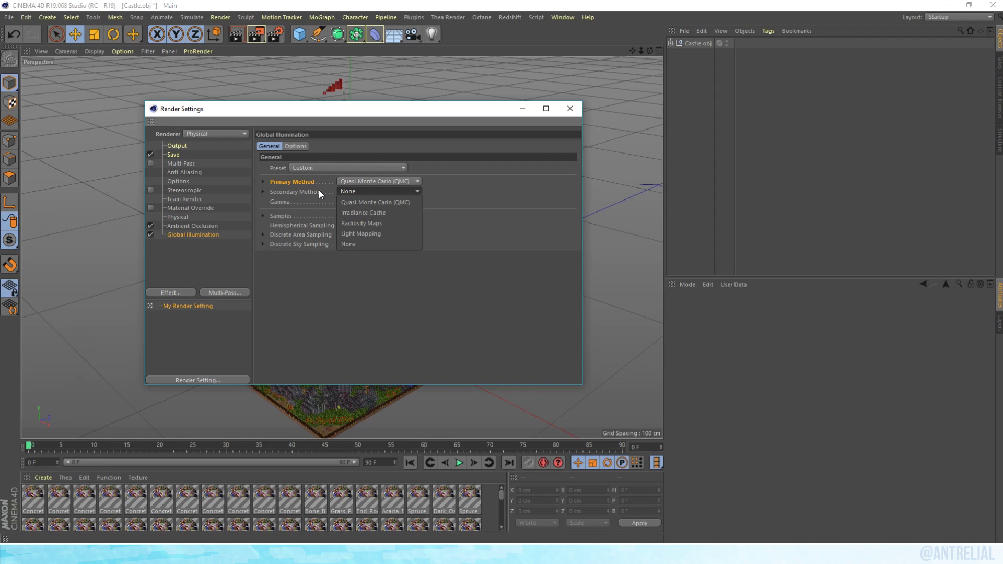
left_click(359, 234)
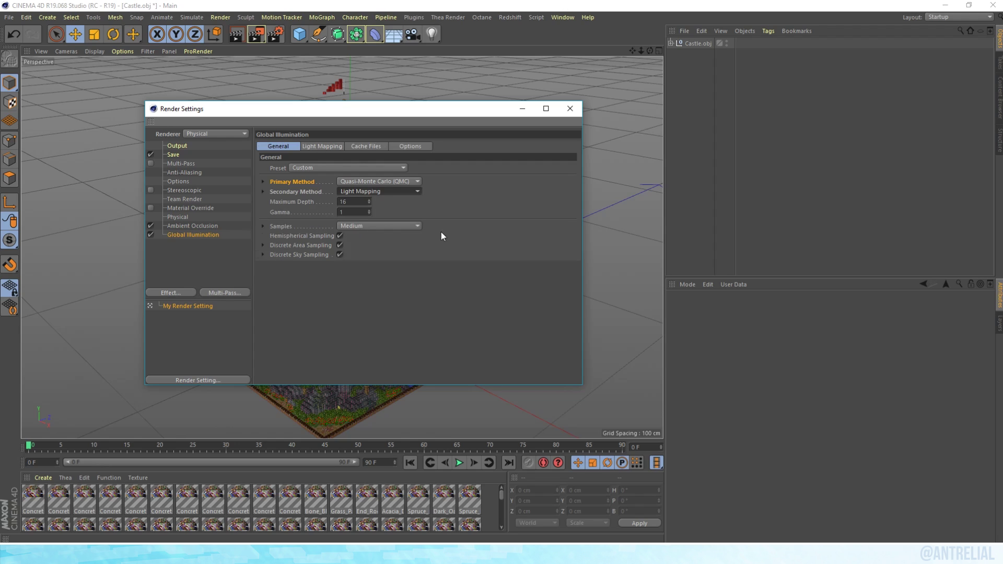
- Set Global Illumination's maximum depth to 128 and close the render settings
left_click(353, 203)
type("128")
key("Return")
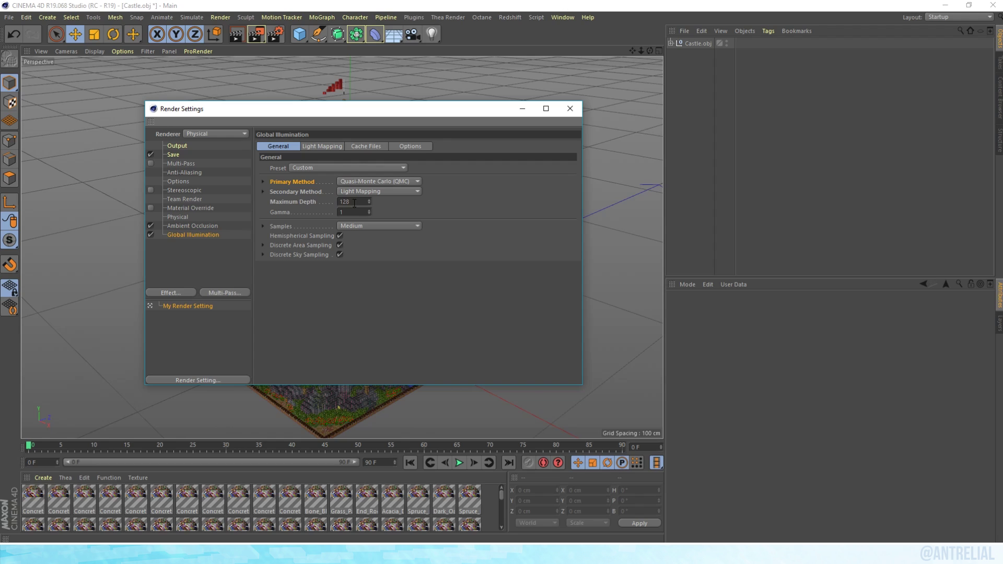
left_click(355, 212)
left_click(300, 225)
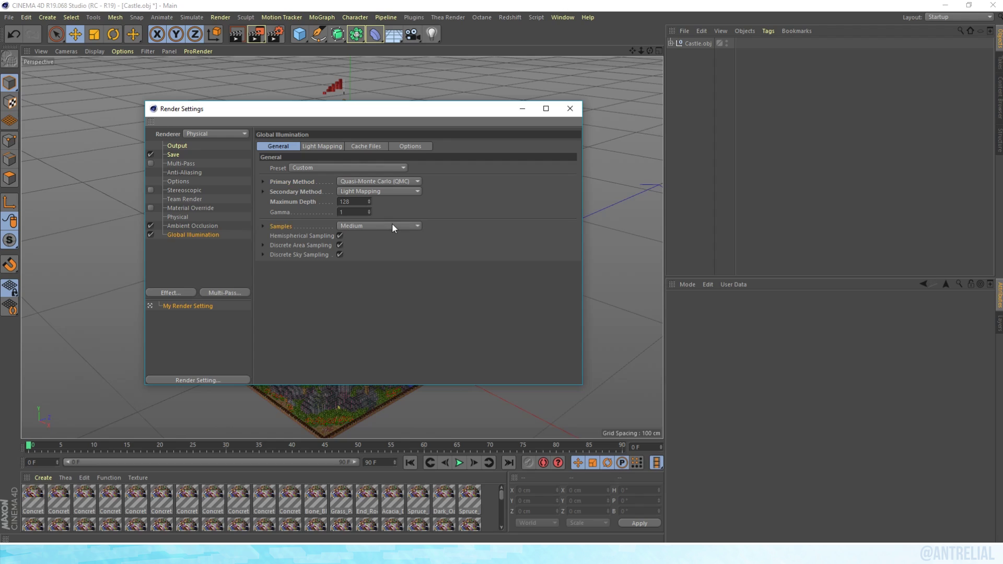
left_click(359, 226)
left_click(453, 219)
left_click(569, 109)
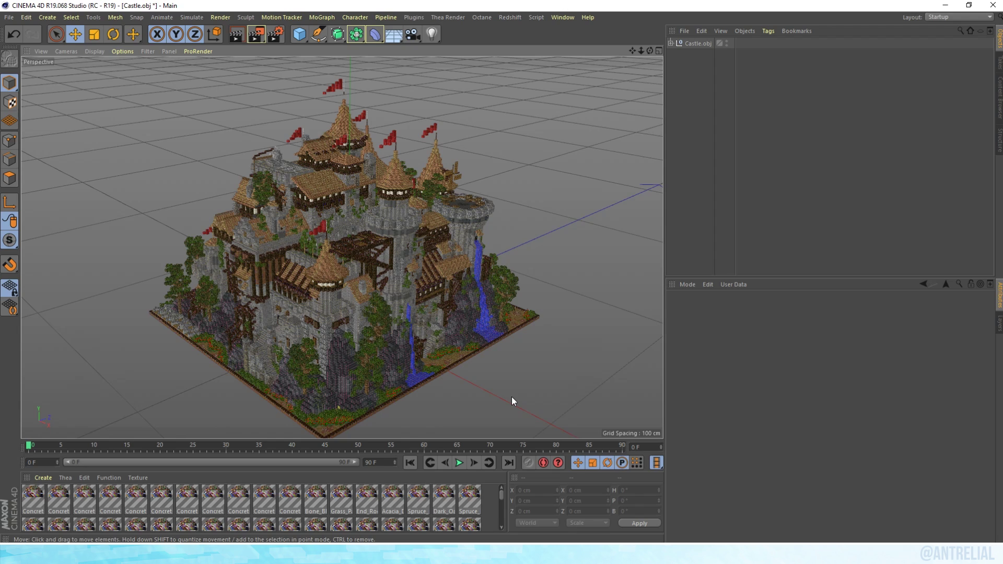
- Set the perspective viewport's tinted border to 100% opacity with a white border color
key("shift+v")
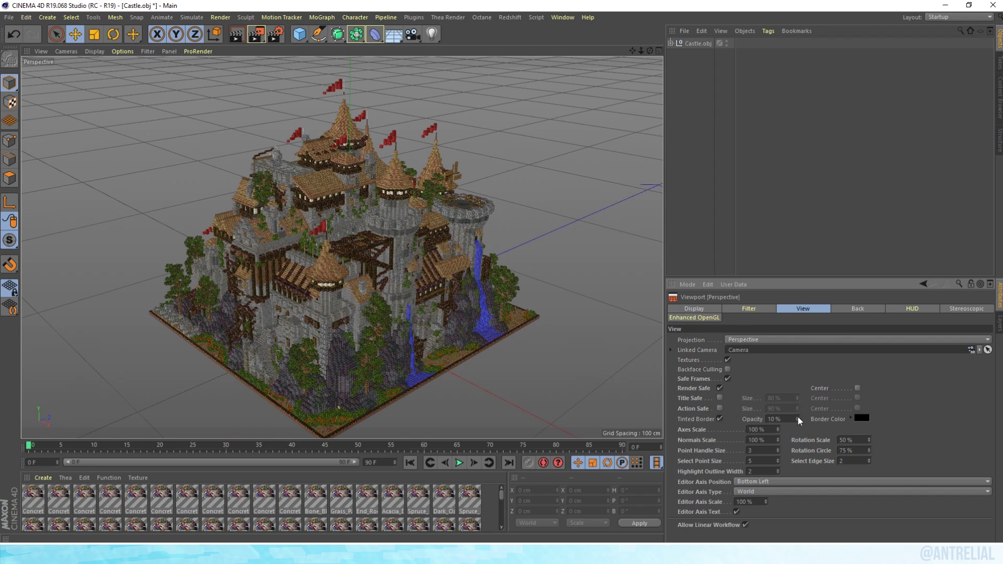
left_click_drag(797, 418, 835, 418)
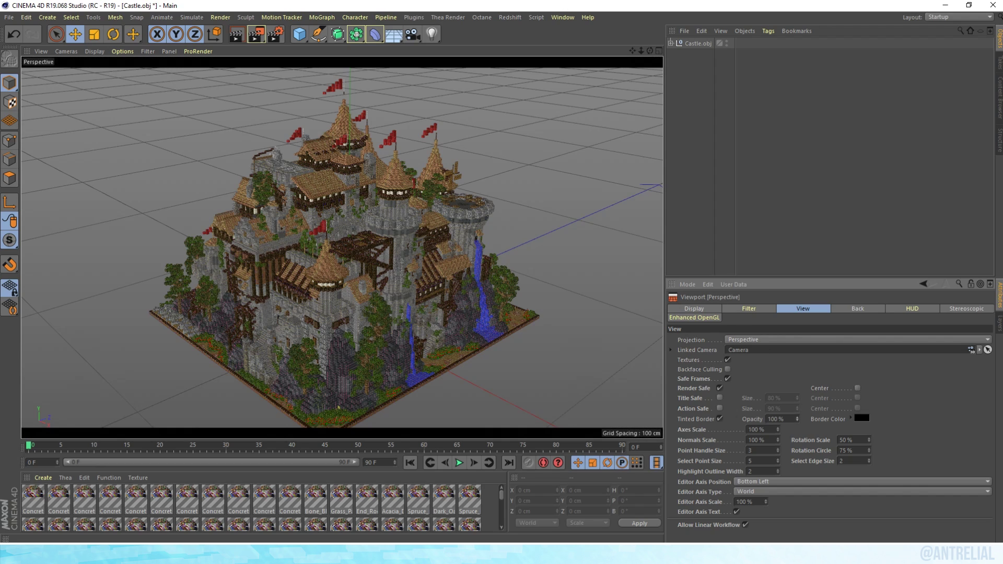
left_click(861, 417)
left_click(951, 435)
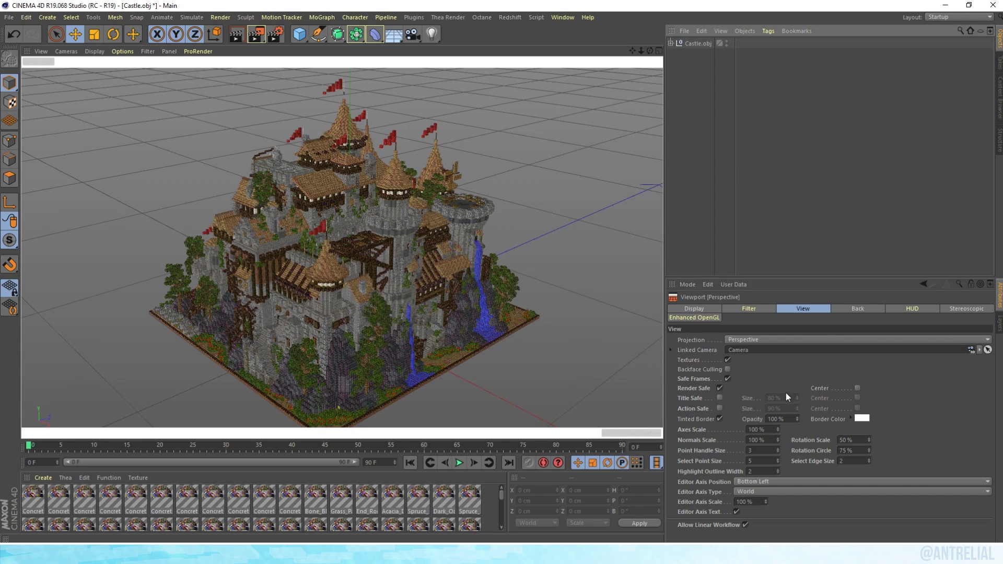
left_click(862, 417)
left_click(846, 454)
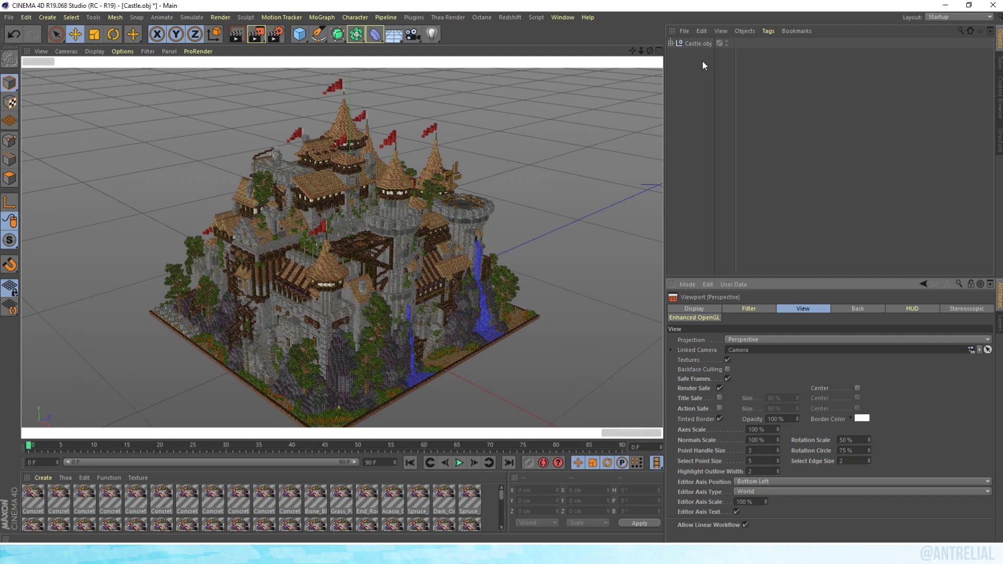
left_click(495, 501)
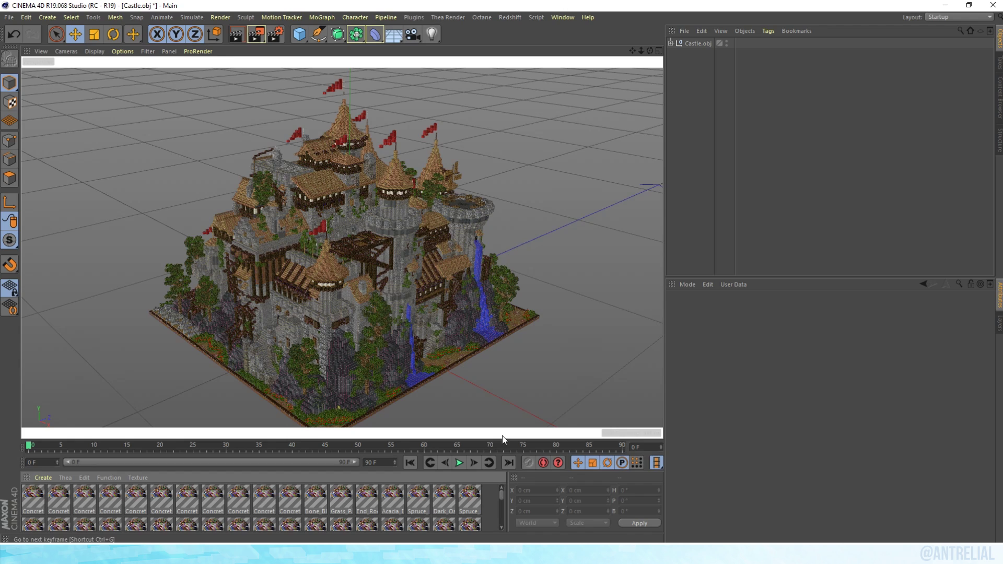
- Add a camera, look through it and orbit it to frame the whole castle from a lower angle on another side
left_click(413, 35)
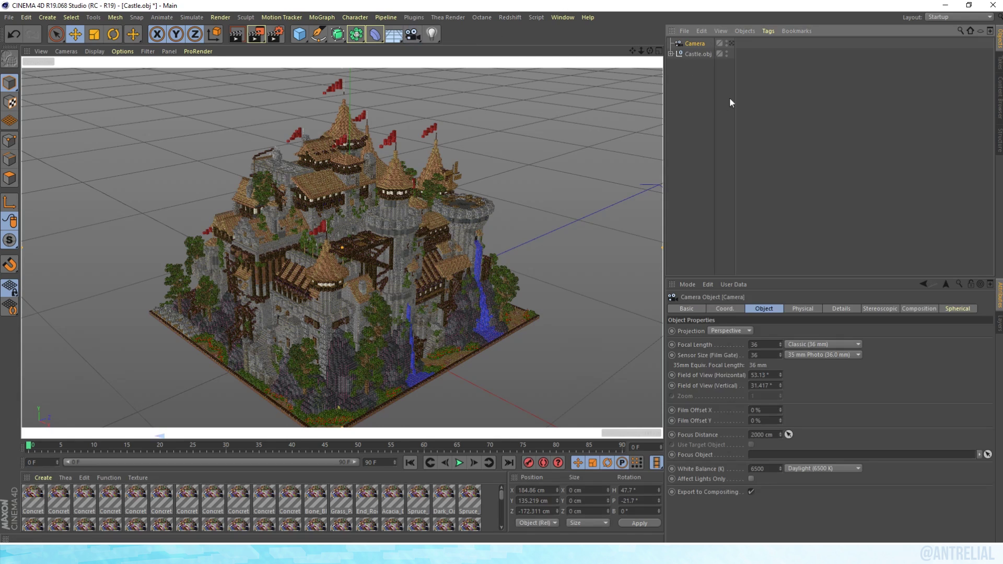
left_click(732, 44)
left_click_drag(650, 51, 716, 66)
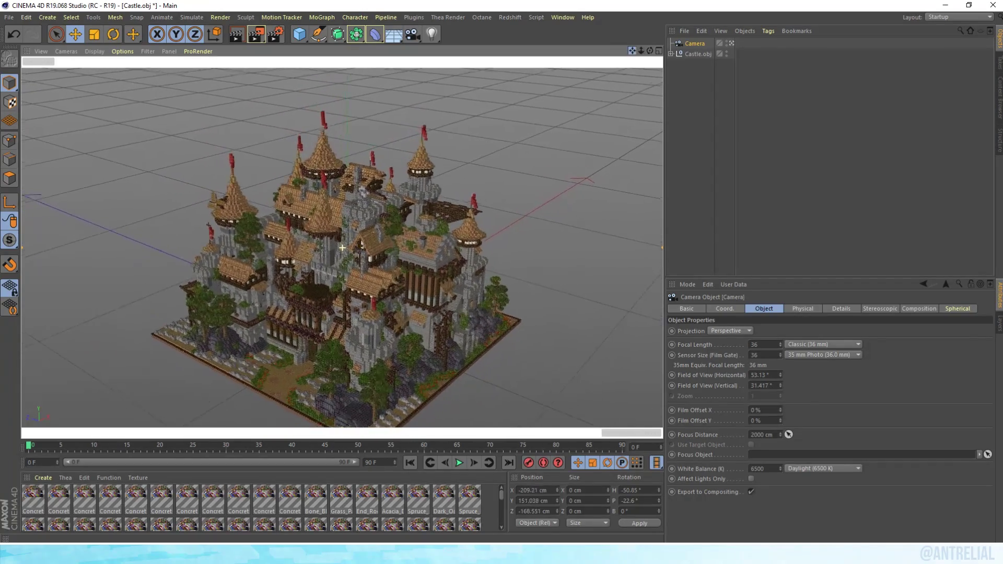
left_click_drag(650, 52, 630, 74)
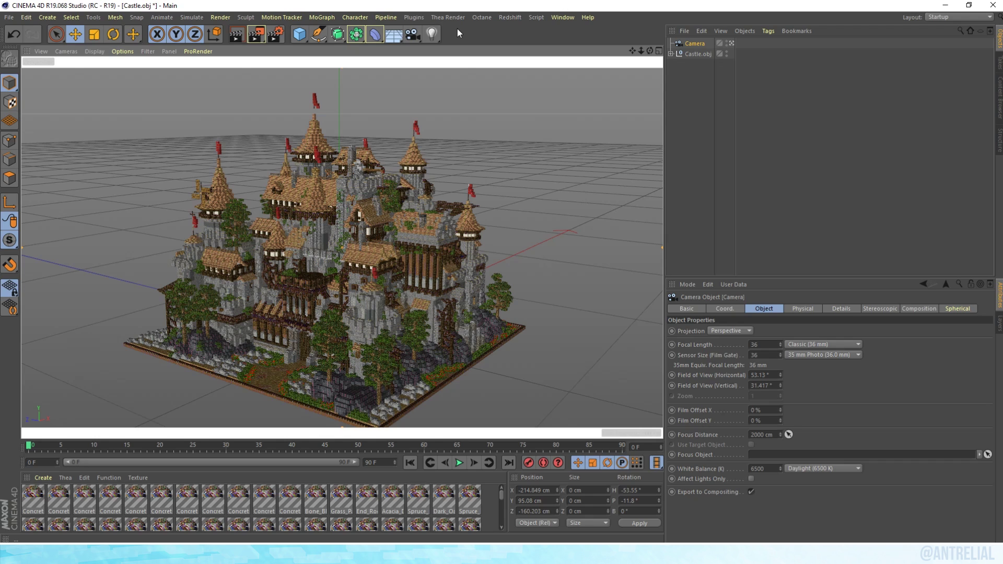
- Add an area light, leave the camera view and raise the light above the castle to about 129 cm in Y
left_click_drag(432, 34, 550, 62)
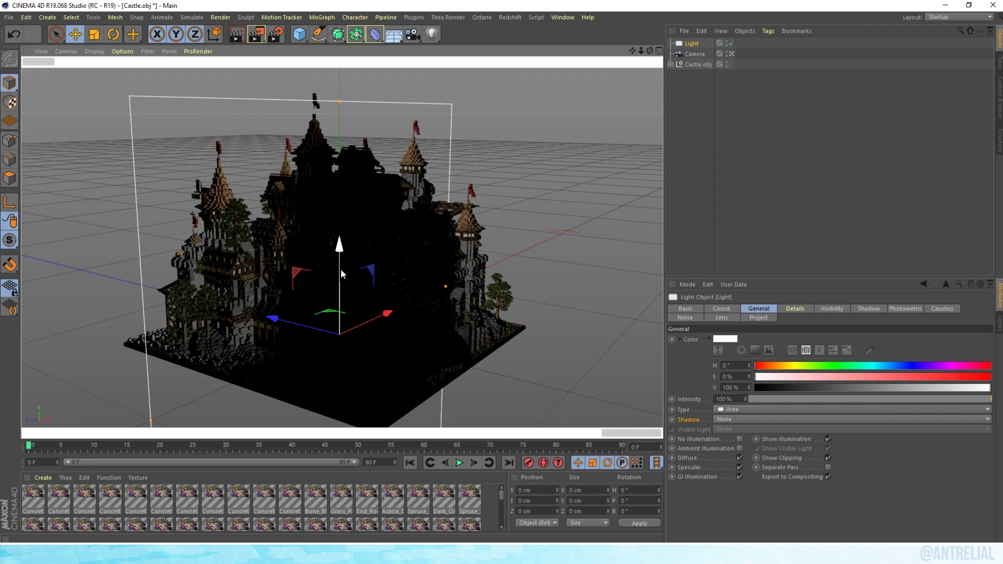
left_click(731, 54)
left_click_drag(407, 243, 342, 247, "alt")
left_click_drag(650, 51, 591, 24)
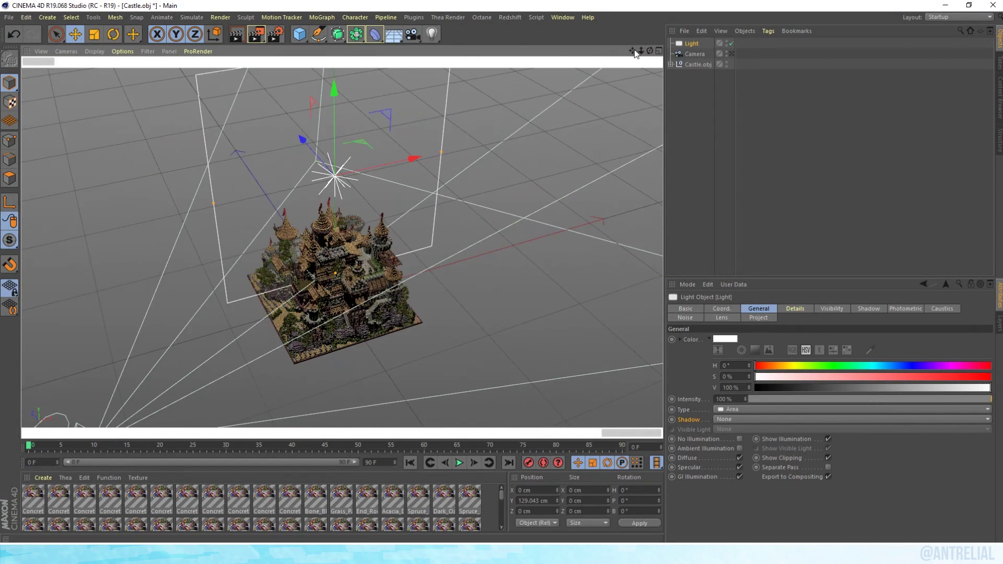
left_click_drag(633, 51, 647, 115)
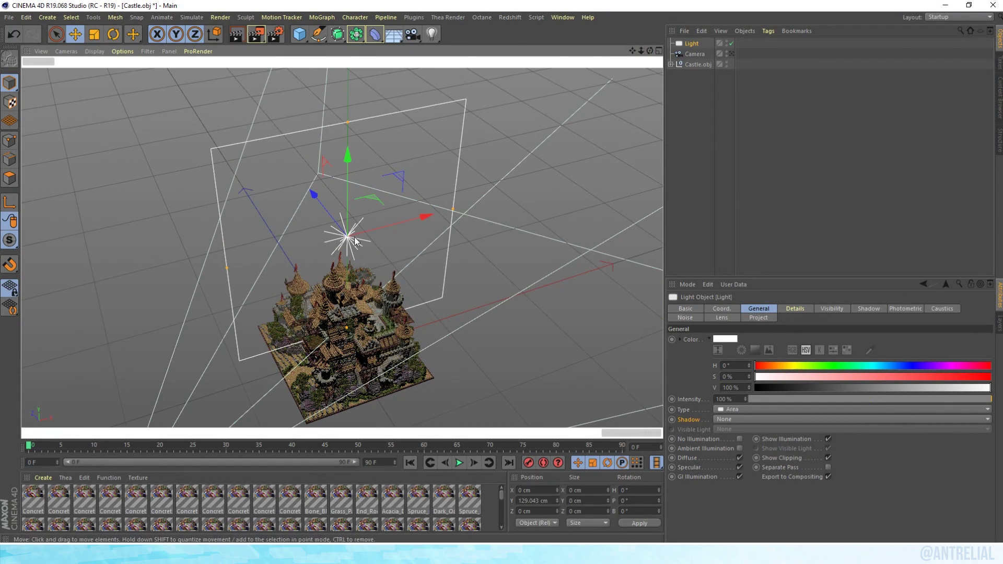
left_click_drag(650, 50, 588, 119)
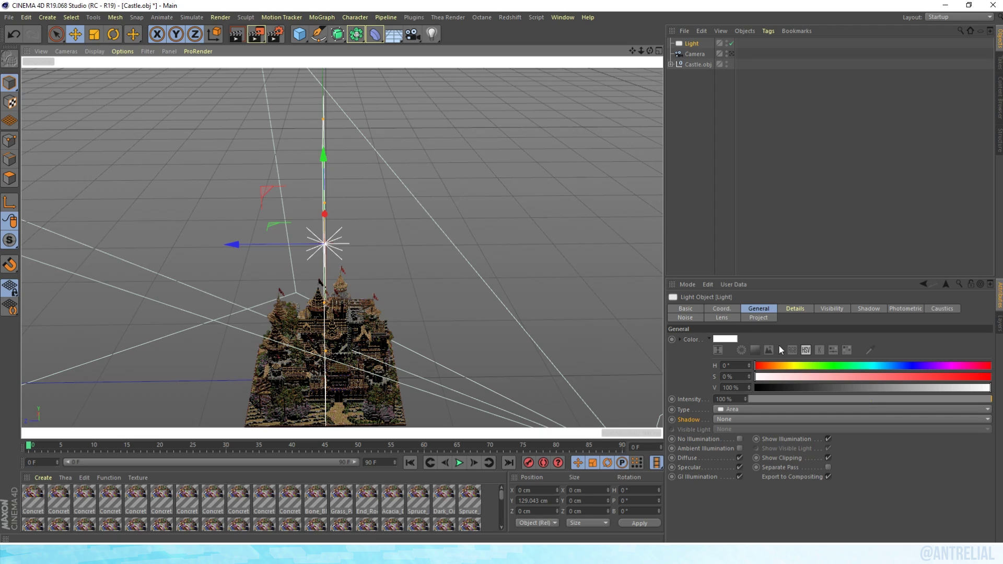
- Change the light's area shape to Sphere
left_click(808, 310)
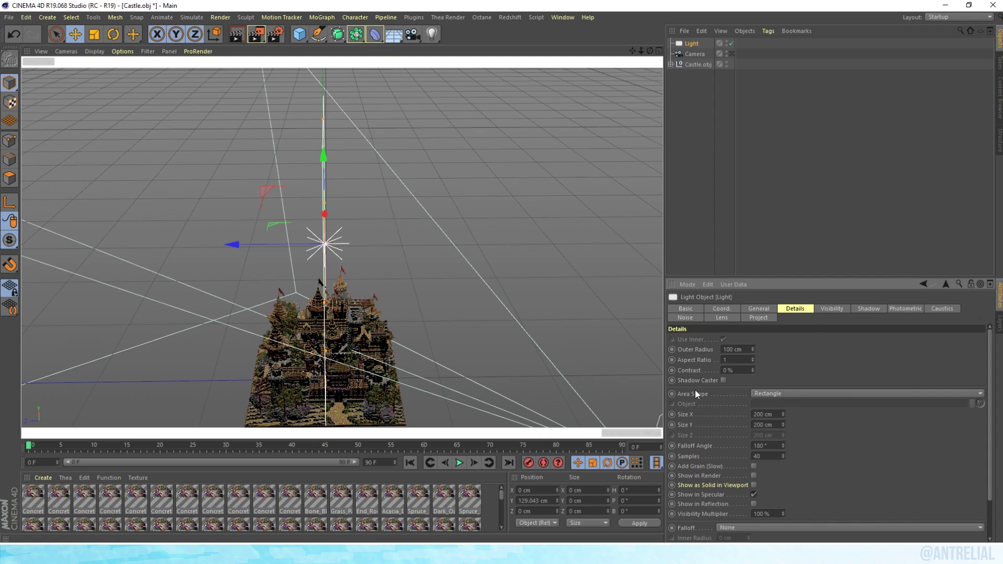
left_click(775, 396)
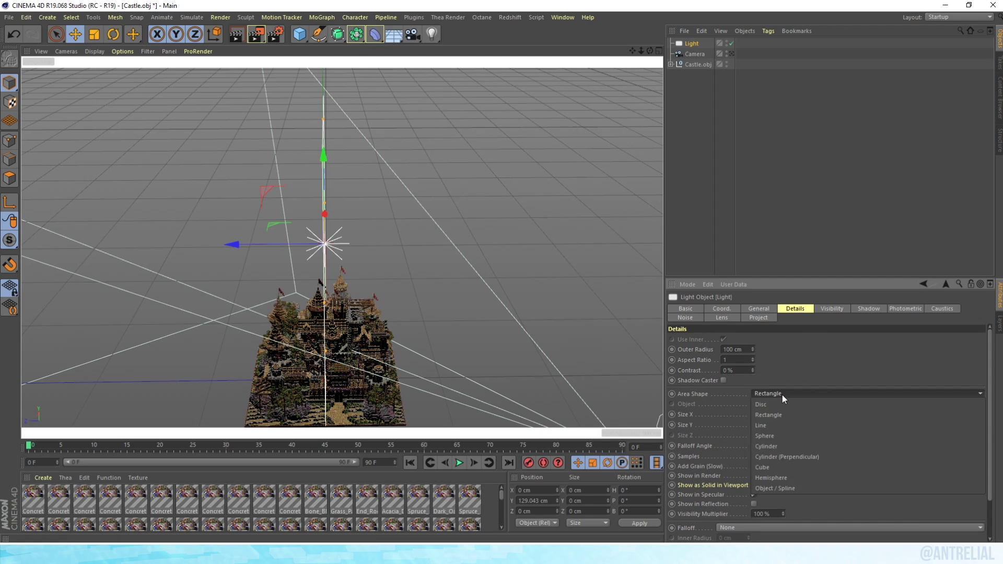
left_click(776, 437)
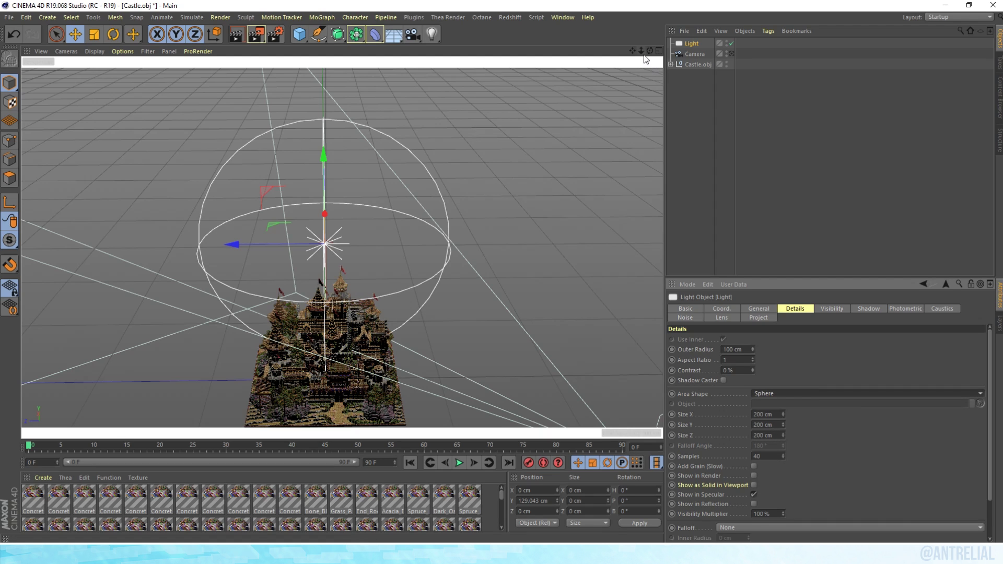
- Set the spherical light's X, Y and Z sizes to 15 cm each
left_click_drag(632, 51, 602, 47)
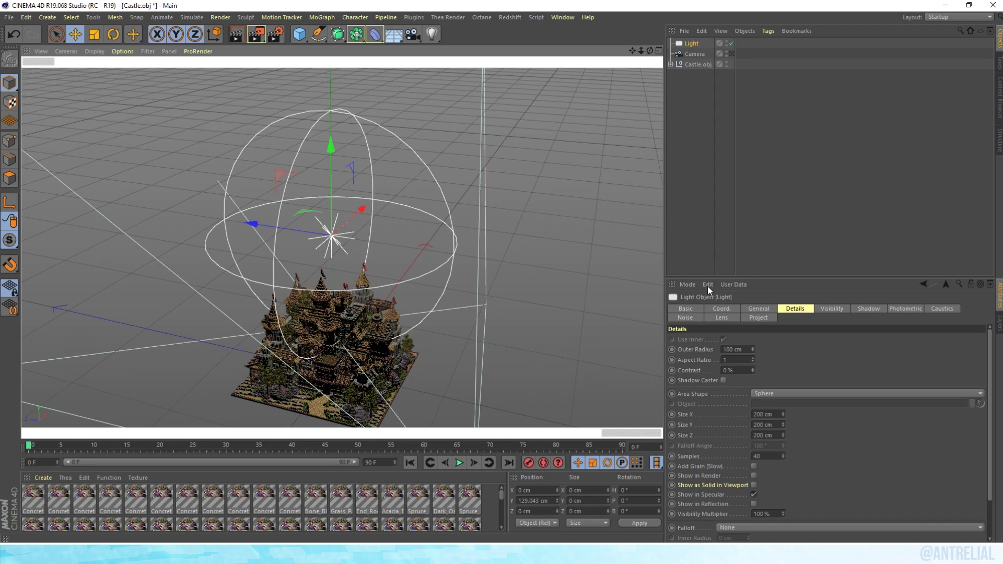
left_click(766, 414)
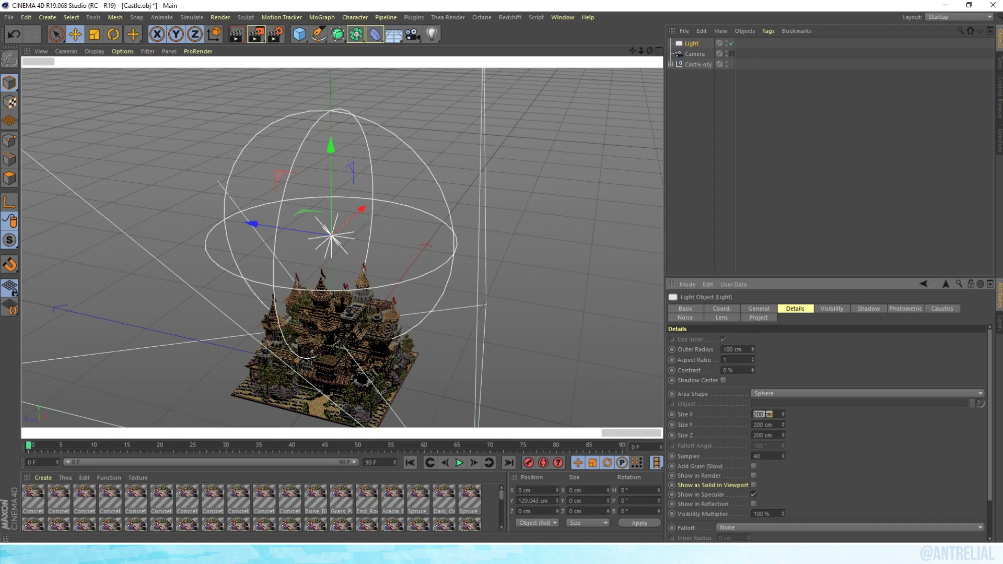
type("15")
key("Tab")
type("15")
key("Tab")
type("15")
key("Return")
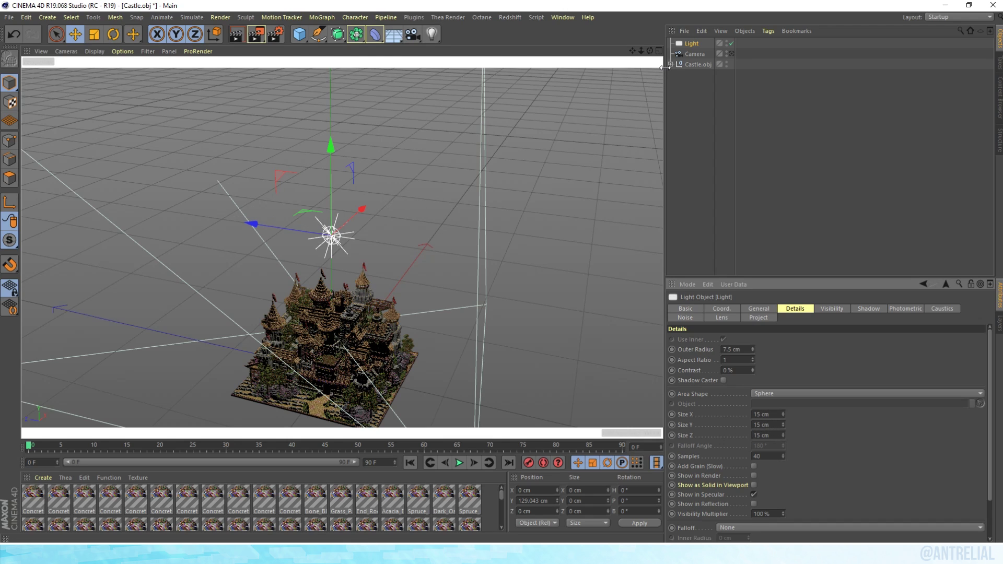
- Move the light to about X 71.5, Y 164, Z 76 cm beside the castle and switch back to the camera view
left_click_drag(632, 51, 670, 64)
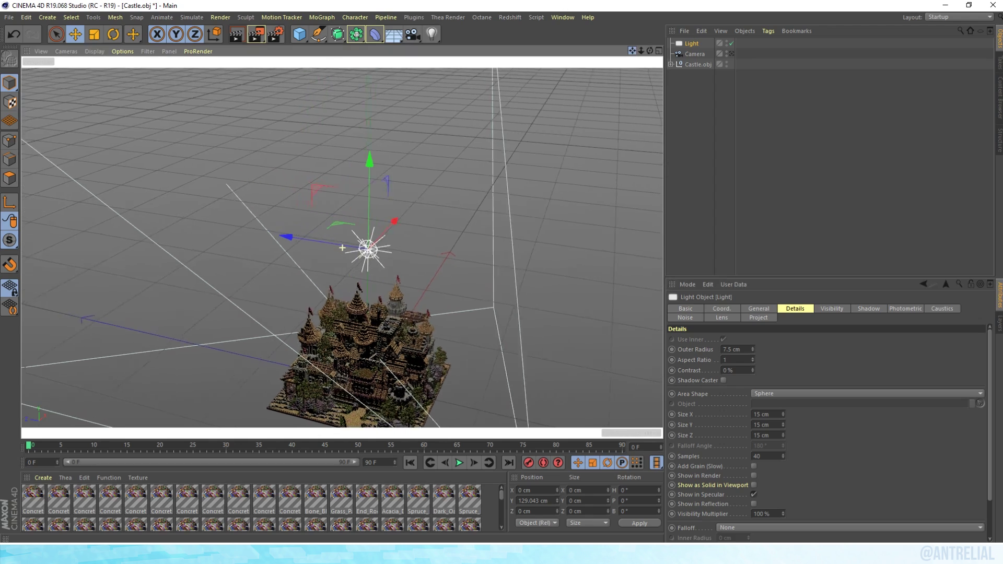
middle_click_drag(284, 277, 249, 261, "alt")
left_click_drag(285, 277, 198, 314, "alt")
left_click_drag(197, 227, 190, 194)
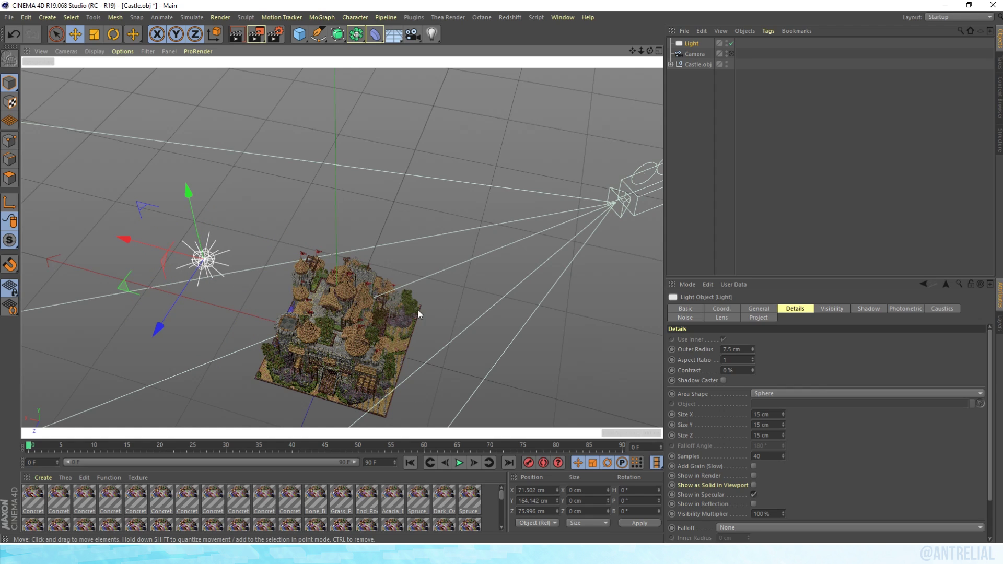
left_click(730, 53)
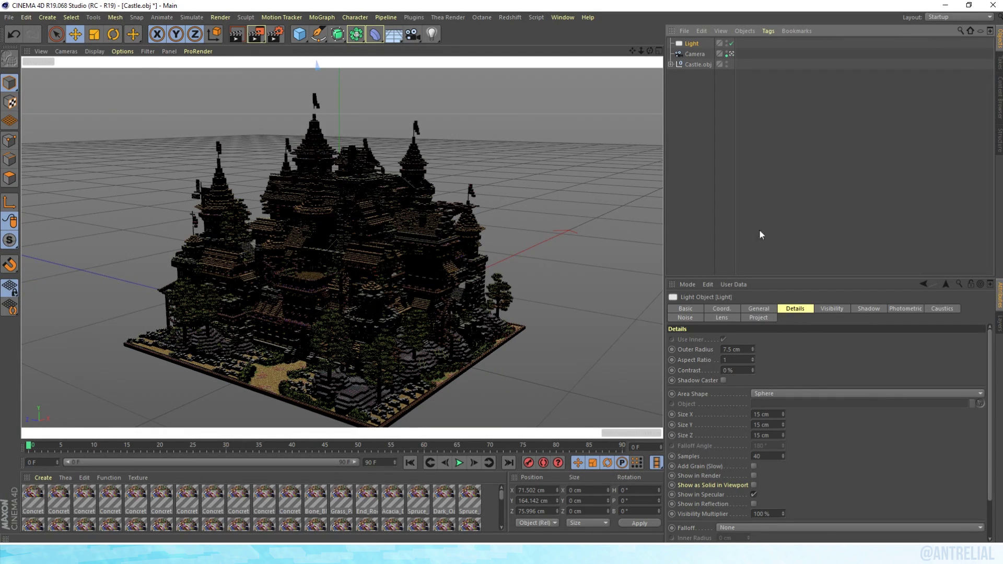
- Render a preview of the camera view to check the castle's lighting, and reselect the light
left_click(759, 308)
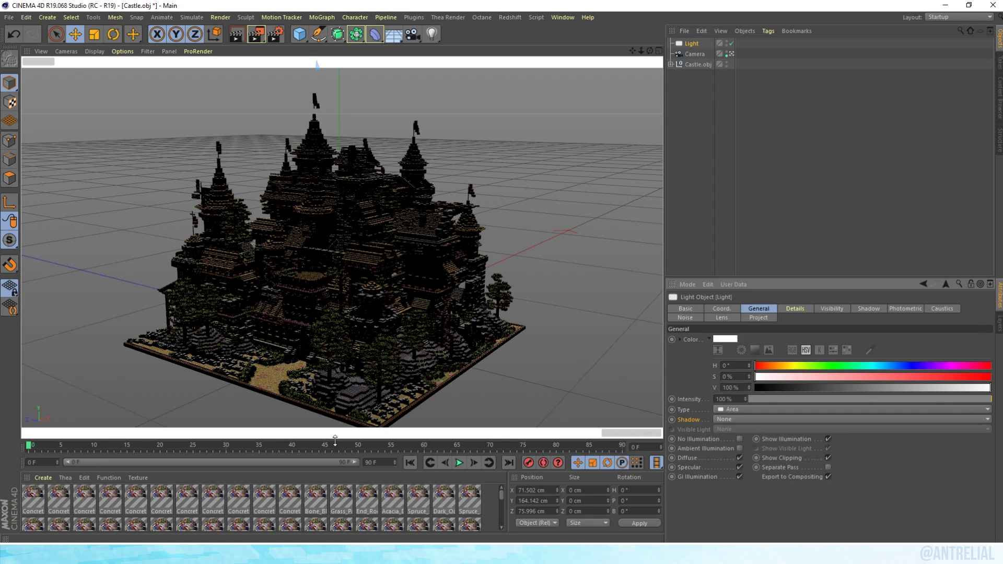
left_click_drag(334, 442, 334, 423)
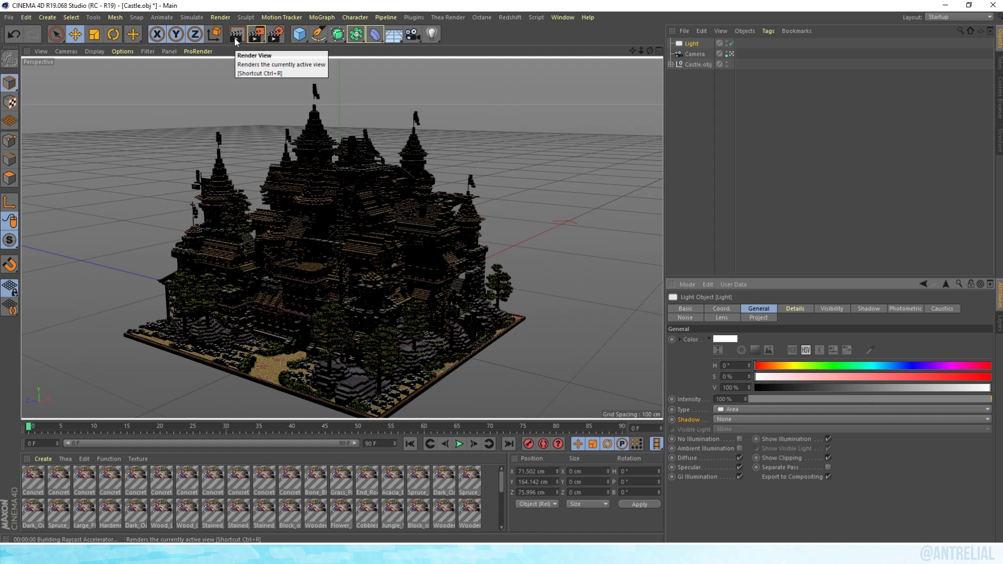
left_click(236, 38)
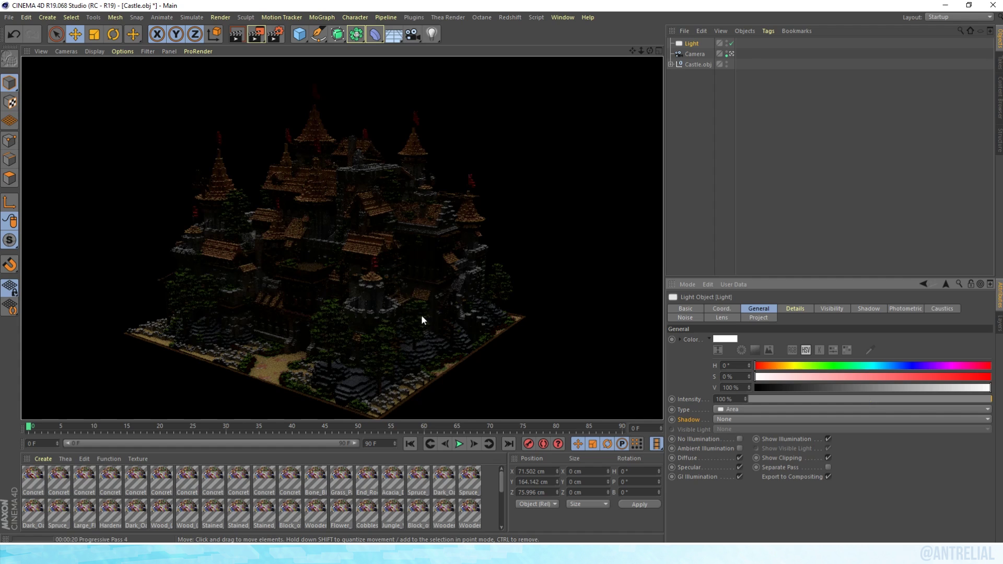
left_click(692, 45)
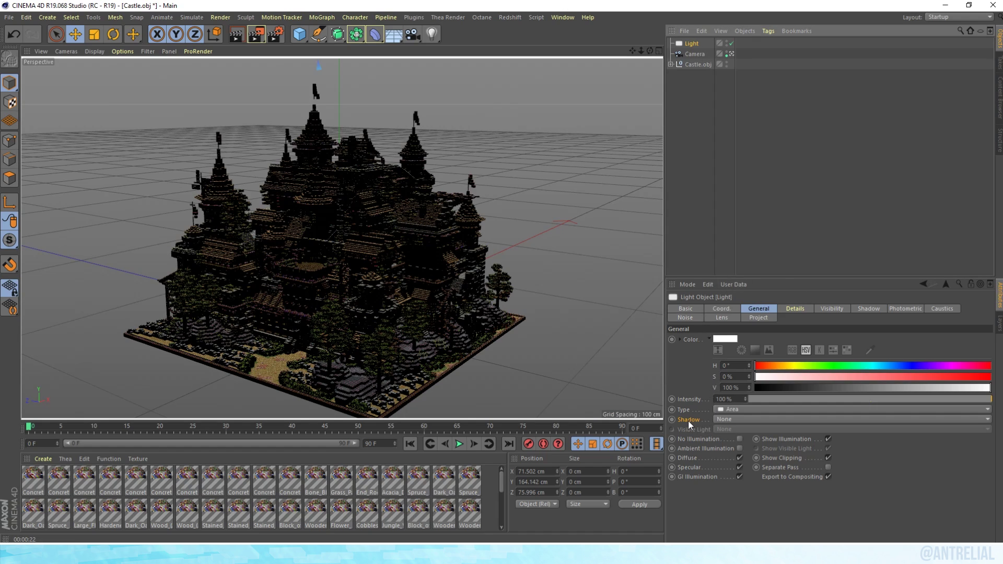
- Set the light's shadow type to Area and its intensity to 150%
left_click(723, 419)
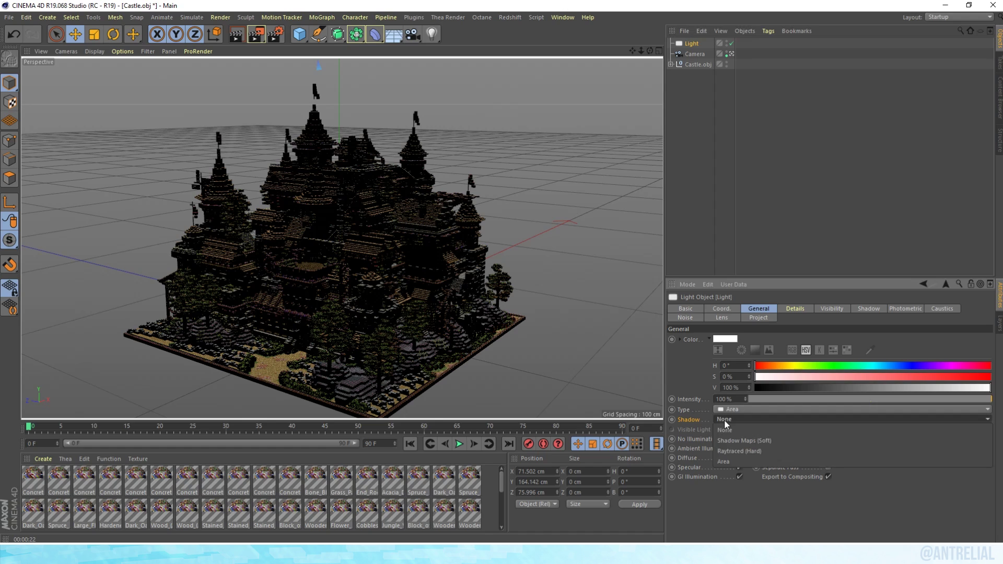
left_click(696, 43)
left_click(721, 419)
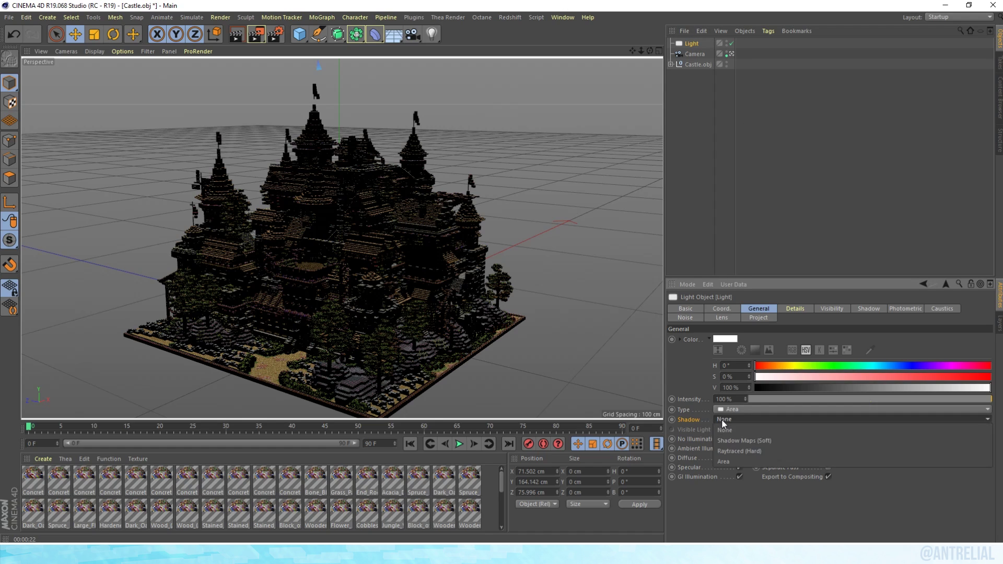
left_click(730, 460)
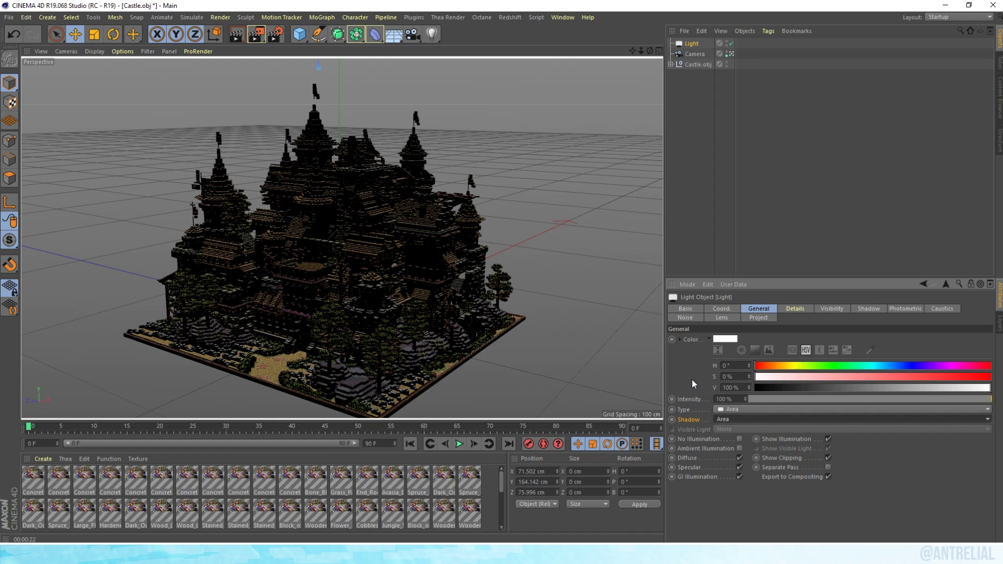
left_click(721, 398)
type("150")
key("Return")
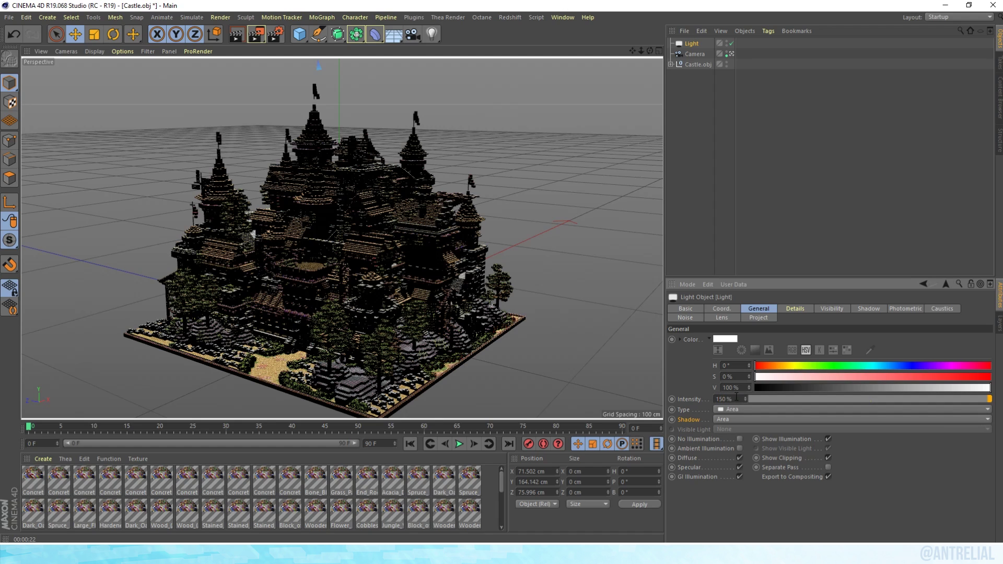
- Tint the light a warm off-white with hue 35° and saturation 10%
left_click(776, 378)
mouse_move(777, 365)
left_mouse_down()
mouse_move(787, 369)
mouse_move(778, 366)
left_mouse_up()
left_click(778, 378)
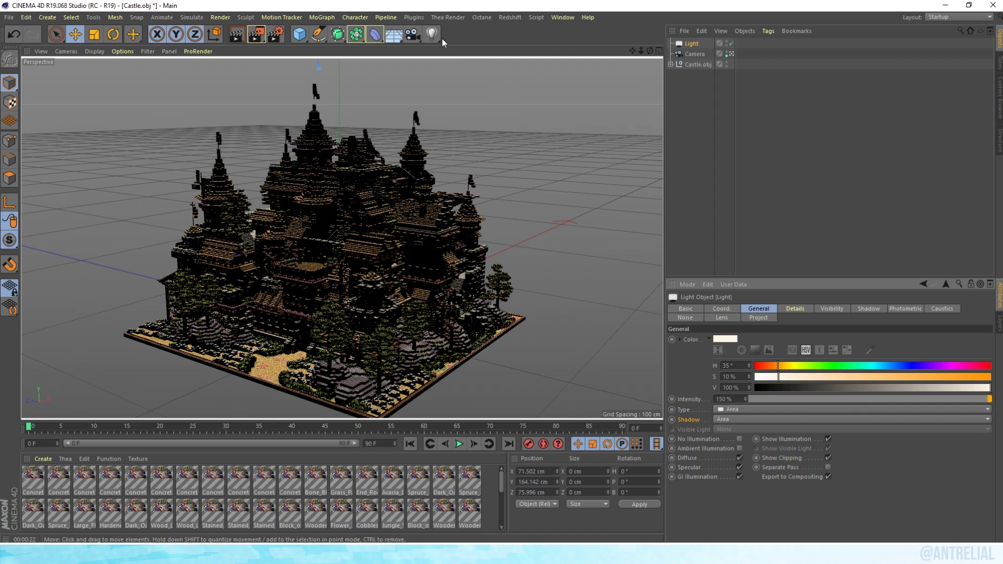
- Add a Sky object and create a new material with its Reflectance channel disabled
left_click_drag(397, 36, 433, 65)
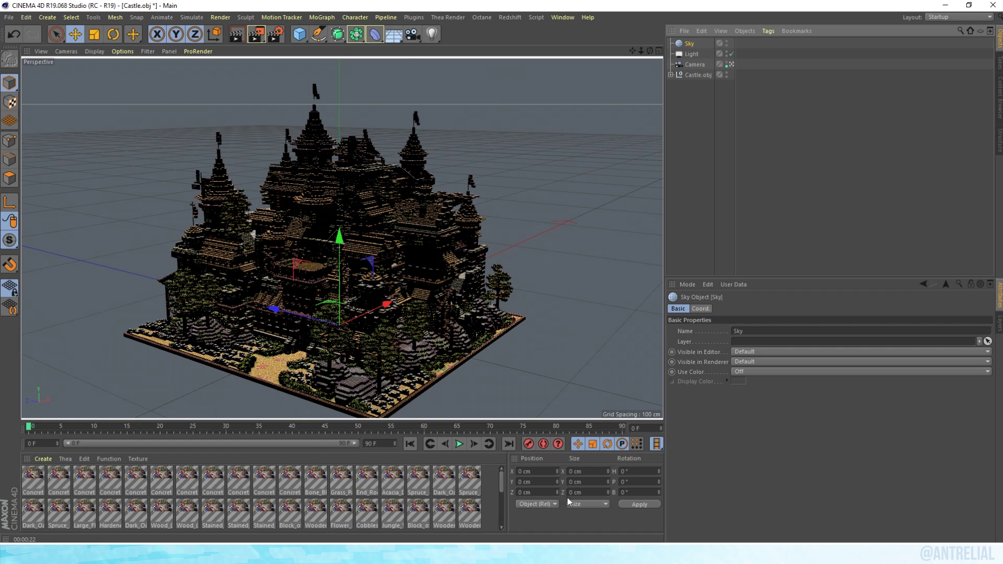
left_click(43, 459)
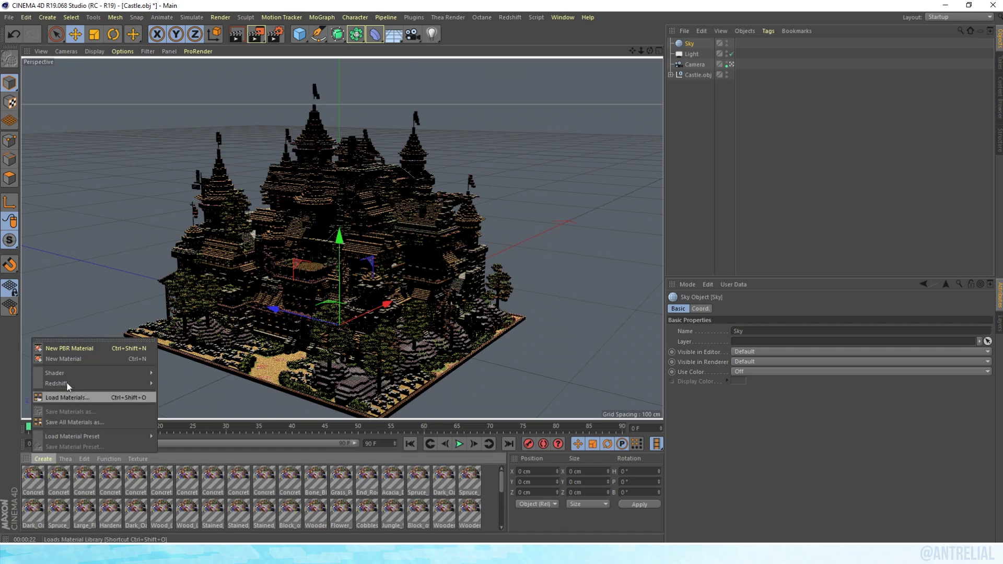
left_click(49, 358)
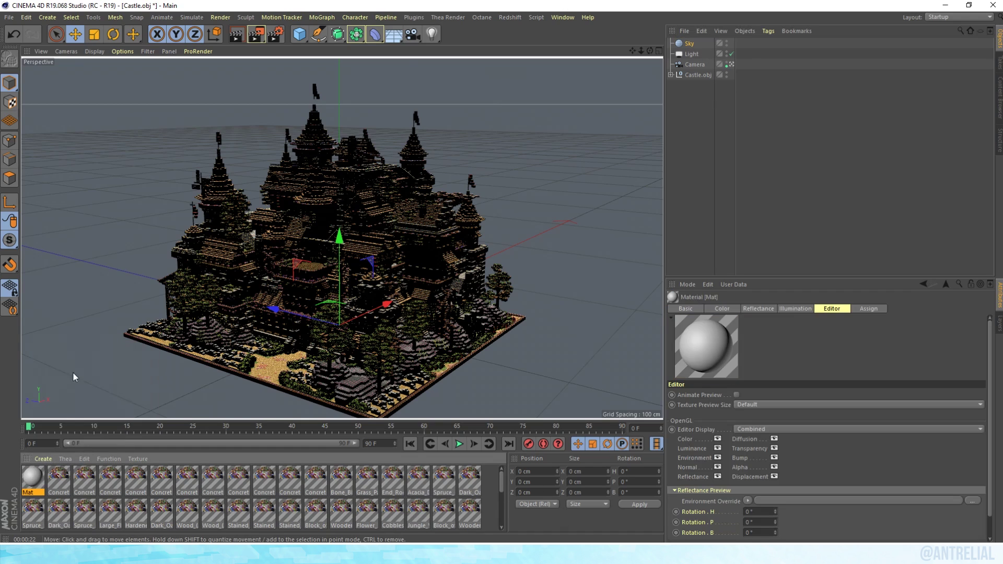
double_click(30, 473)
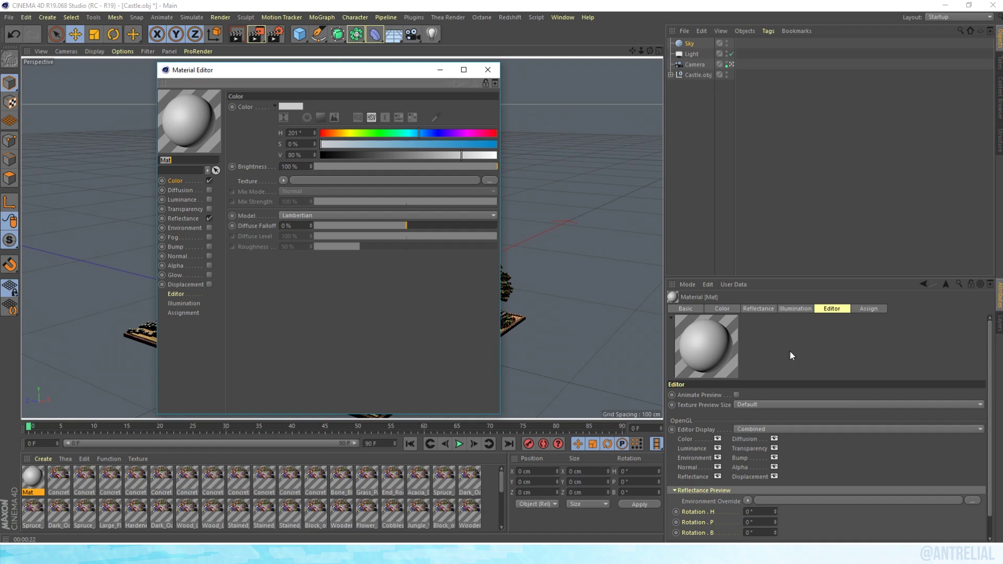
left_click(209, 218)
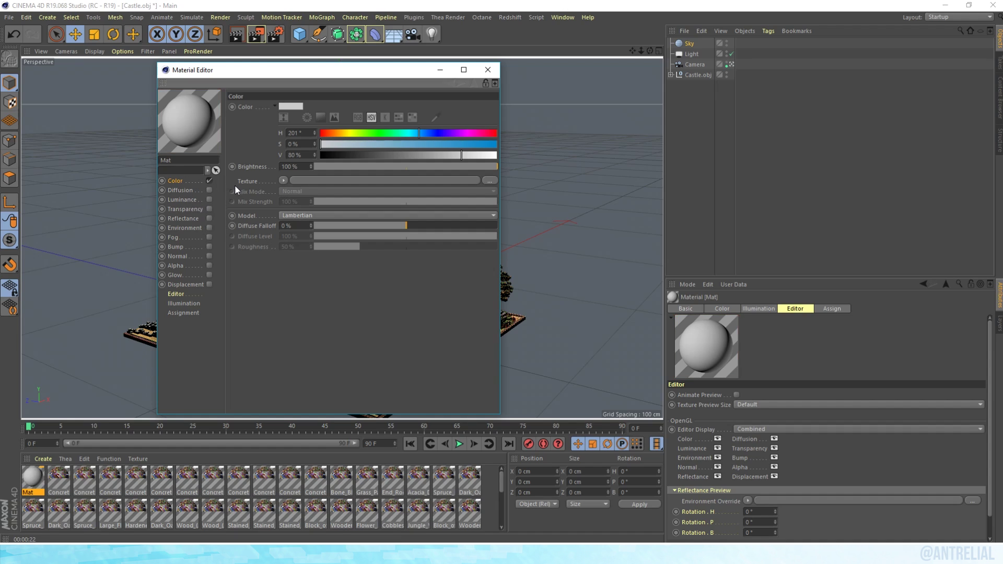
- Load a Gradient shader as the new material's color texture and set the gradient type to 2D - V
left_click(284, 179)
left_click(298, 304)
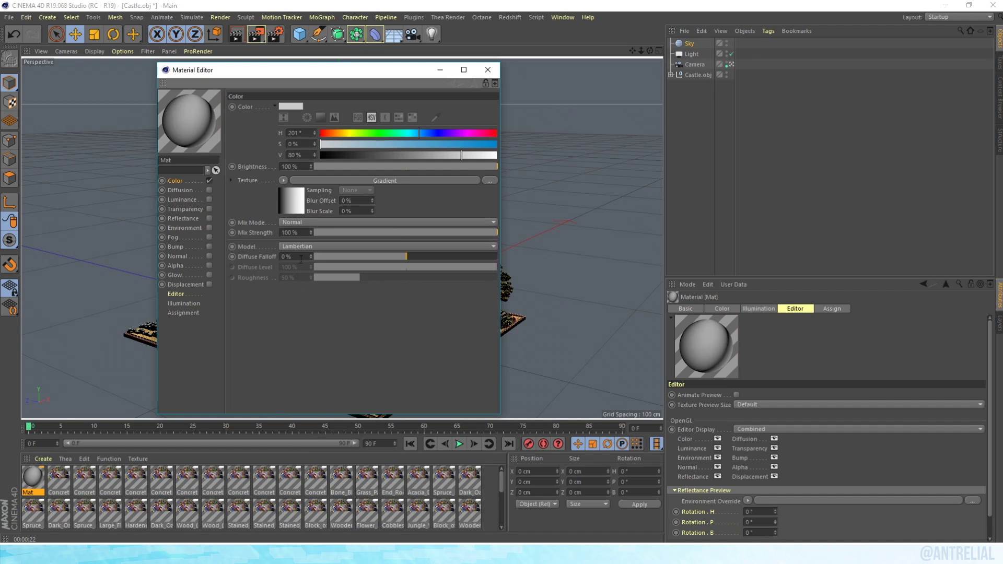
left_click(319, 180)
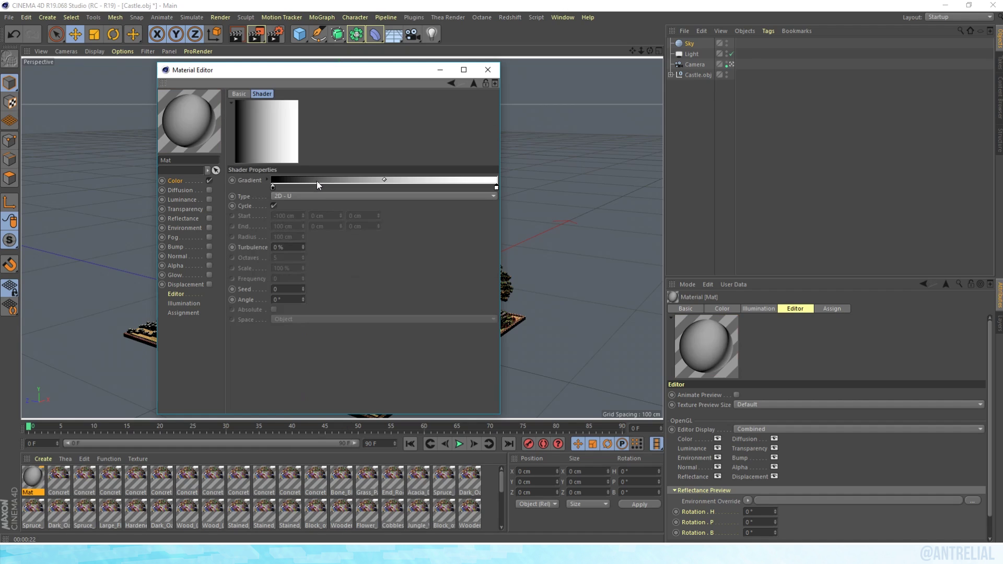
left_click(295, 197)
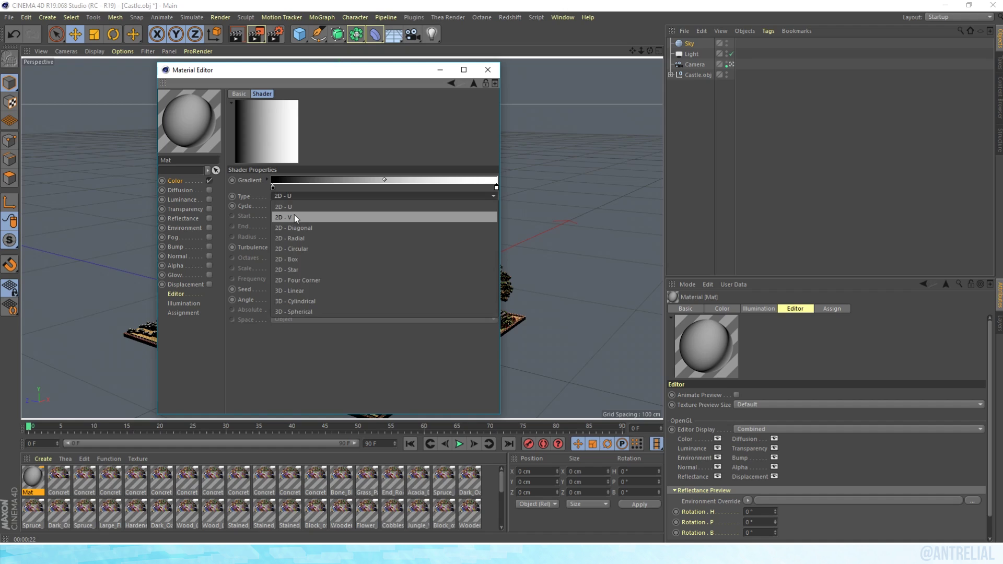
left_click(294, 215)
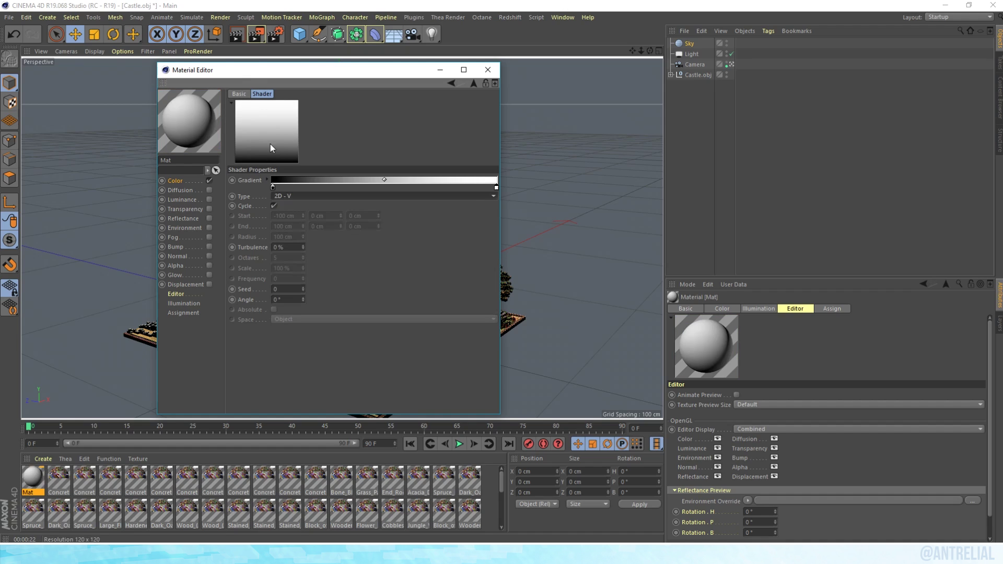
- Change the gradient's black knot to dark blue with H 218°, S 47% and V 20%
double_click(272, 186)
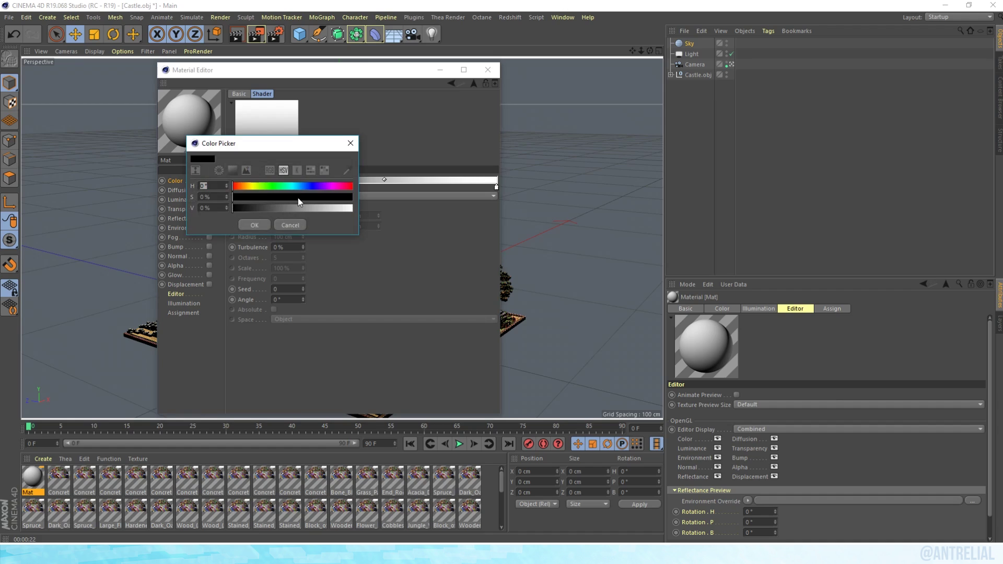
double_click(204, 186)
type("218")
double_click(211, 196)
type("47")
double_click(215, 208)
type("20")
left_click(260, 224)
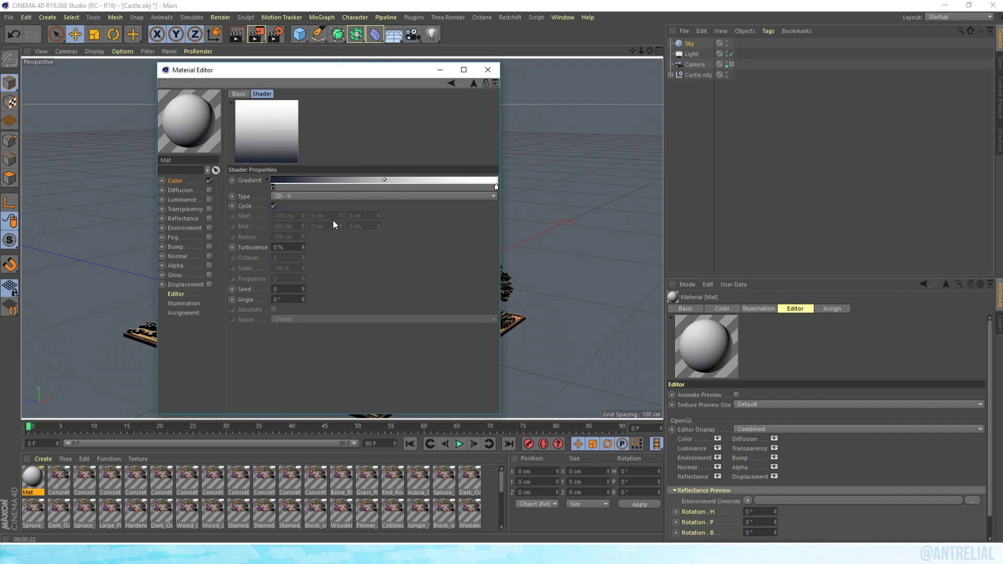
- Change the gradient's white knot to light blue with H 205°, S 27% and V 70%, and close the material editor
double_click(497, 186)
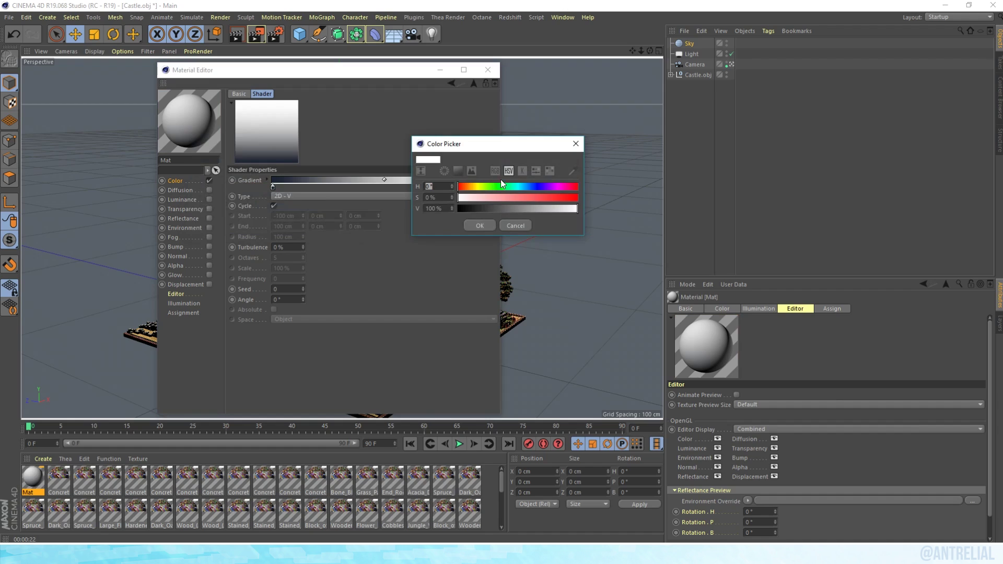
type("205")
left_click(436, 197)
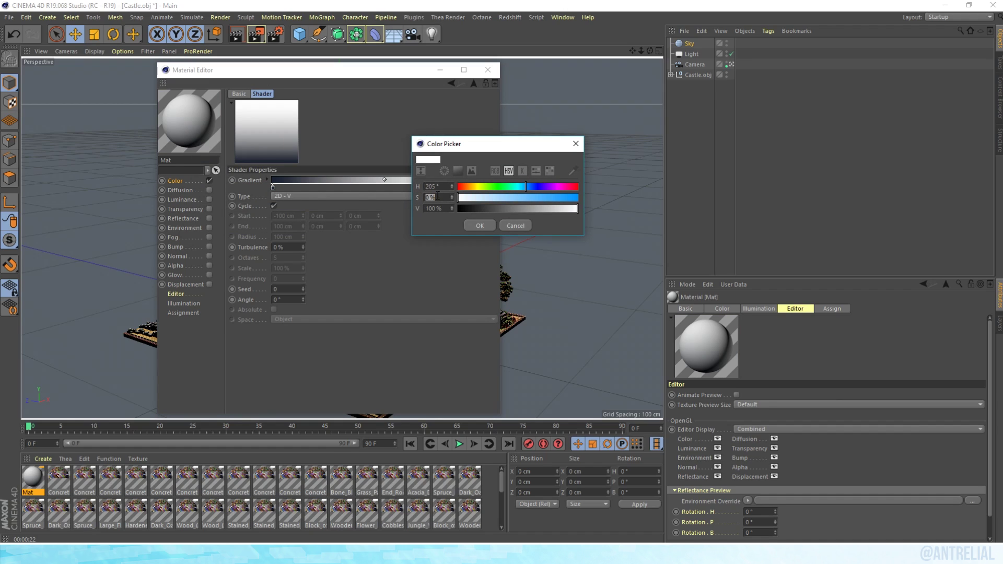
type("27")
left_click(445, 206)
type("70")
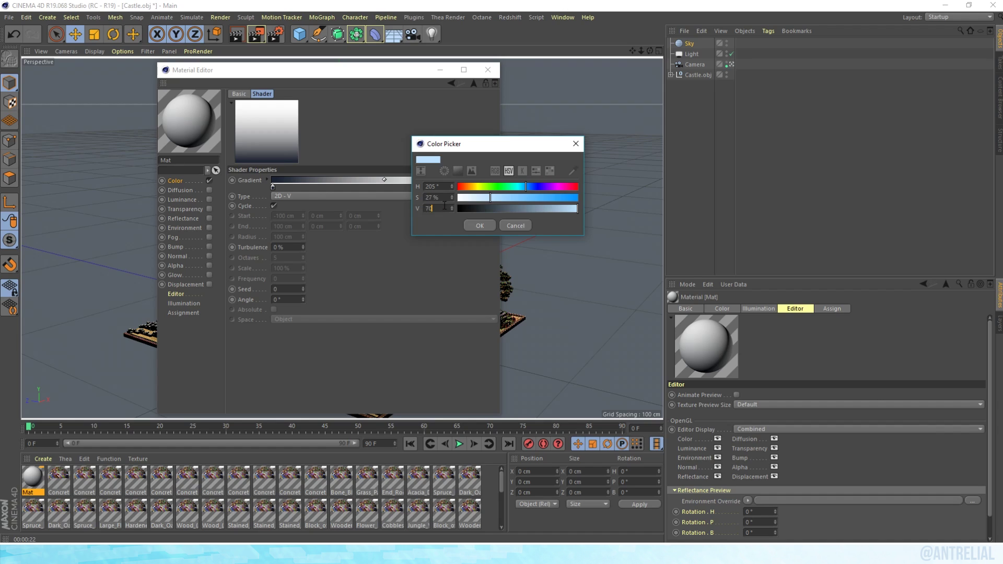
key("Return")
left_click(476, 225)
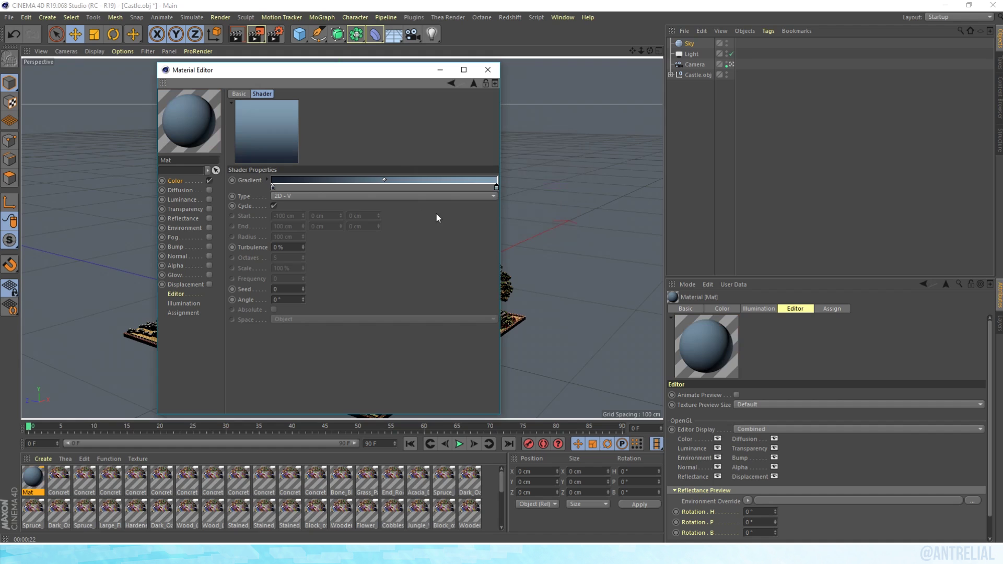
left_click(482, 73)
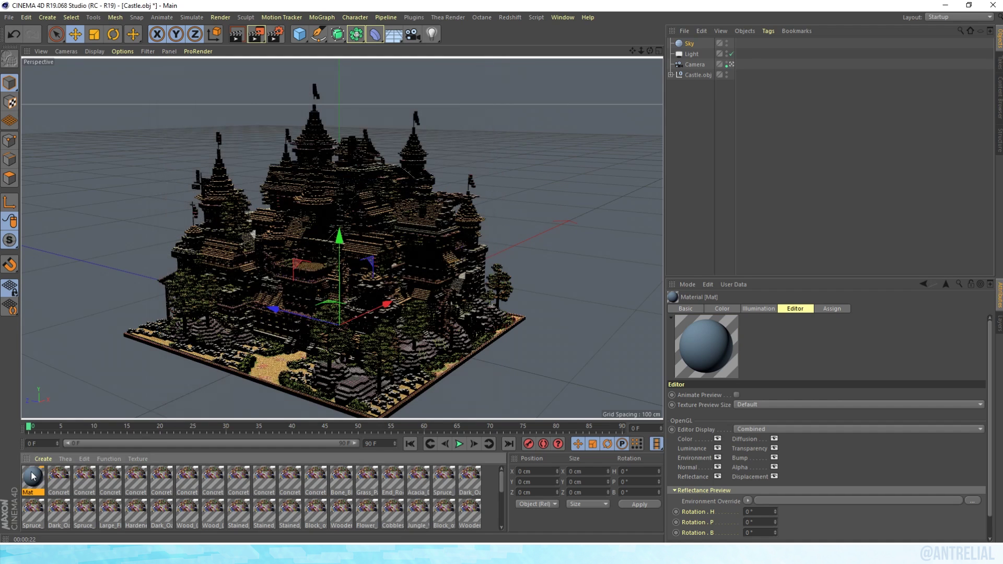
- Apply the blue gradient material to the Sky object and render a preview of the camera view
left_click_drag(365, 402, 689, 46)
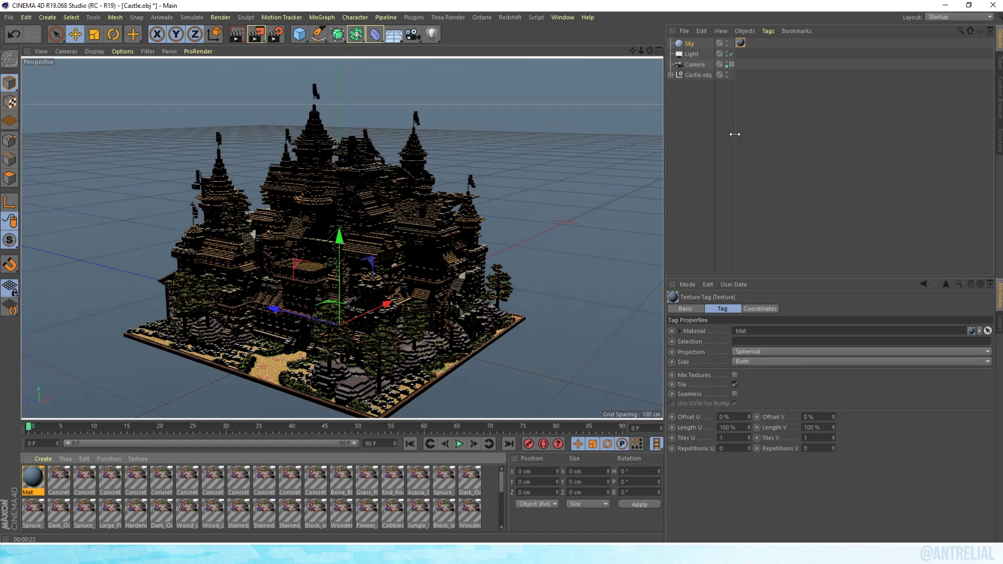
left_click(236, 35)
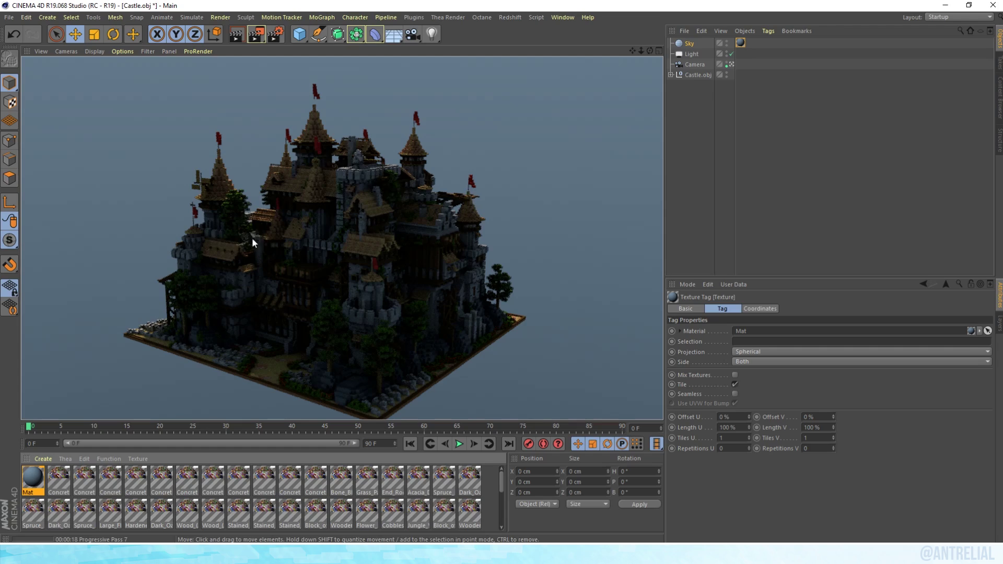
- Move the light to about X 19.6, Y 164, Z 16.8 cm from outside the camera view, and re-render the camera view
left_click(697, 64)
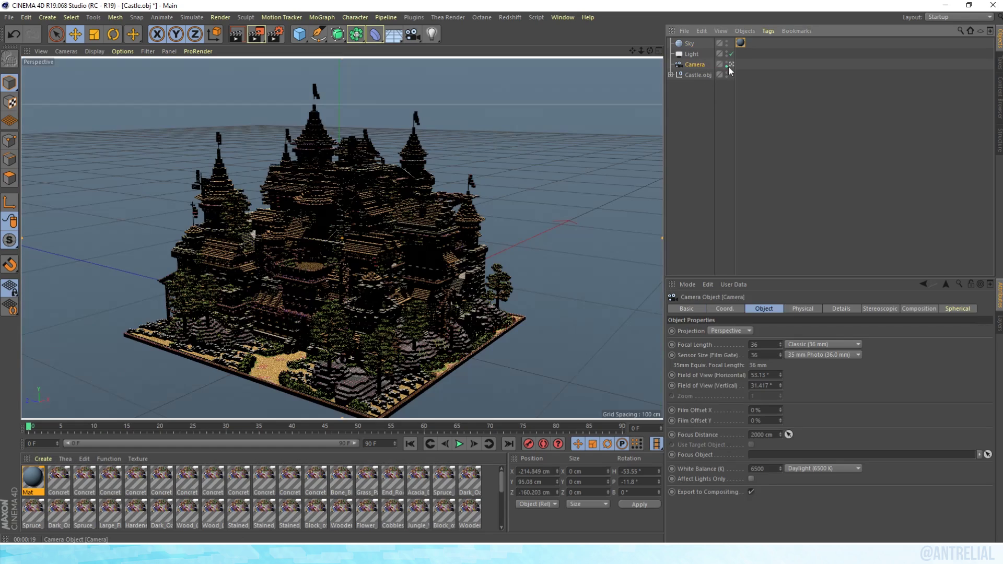
left_click(731, 64)
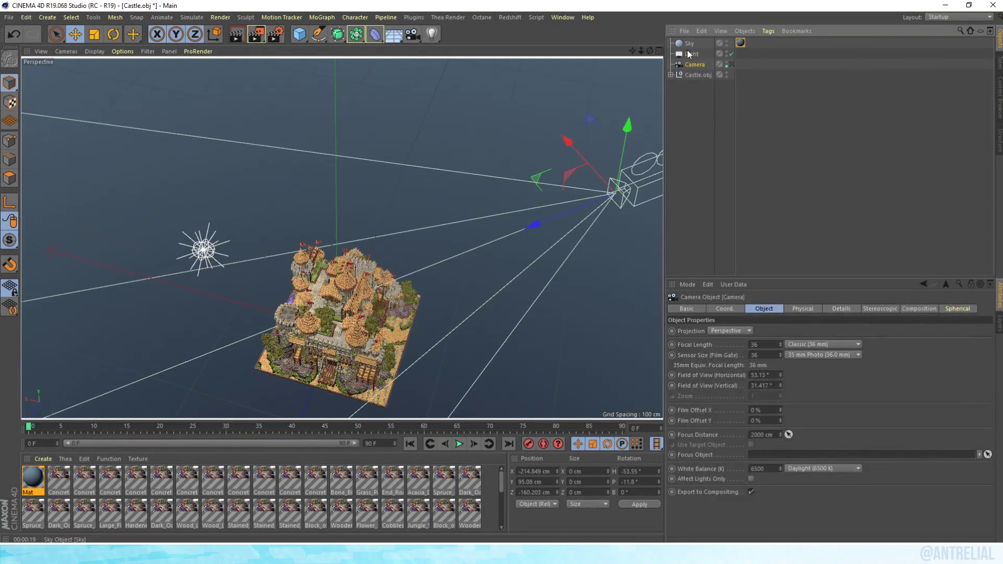
left_click(689, 53)
mouse_move(649, 51)
left_mouse_down()
mouse_move(631, 24)
mouse_move(635, 38)
left_mouse_up()
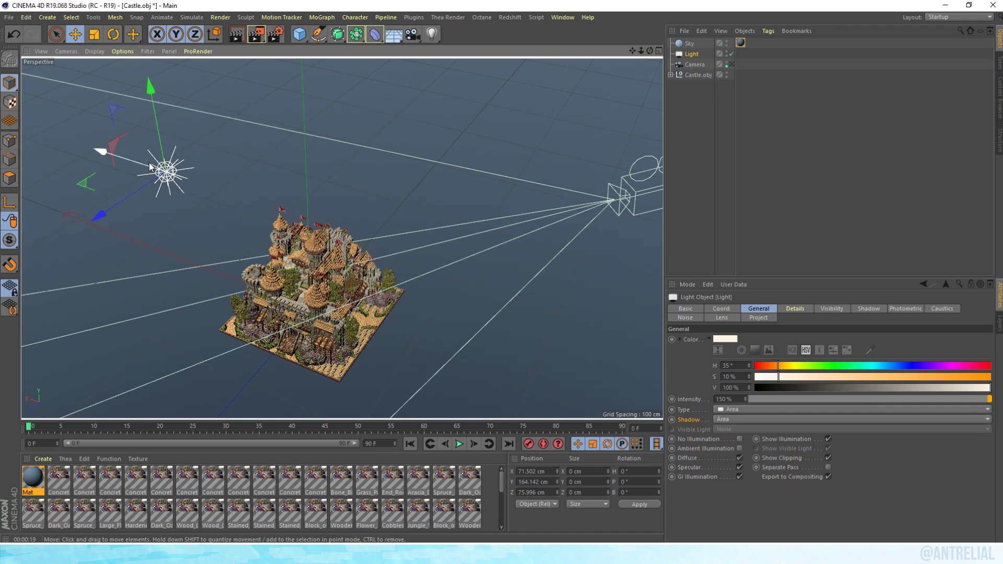
left_click_drag(136, 190, 233, 156)
left_click(731, 64)
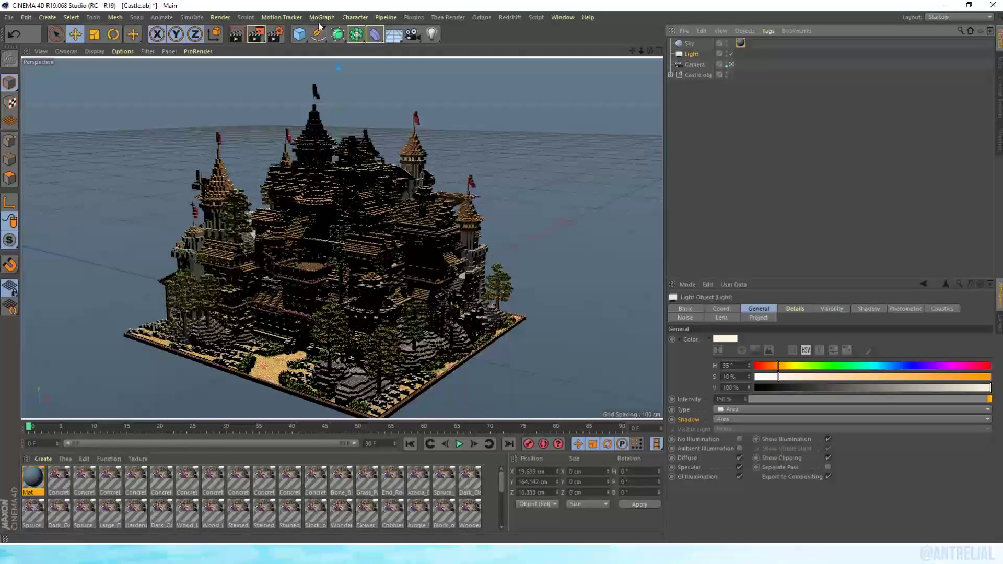
left_click(237, 34)
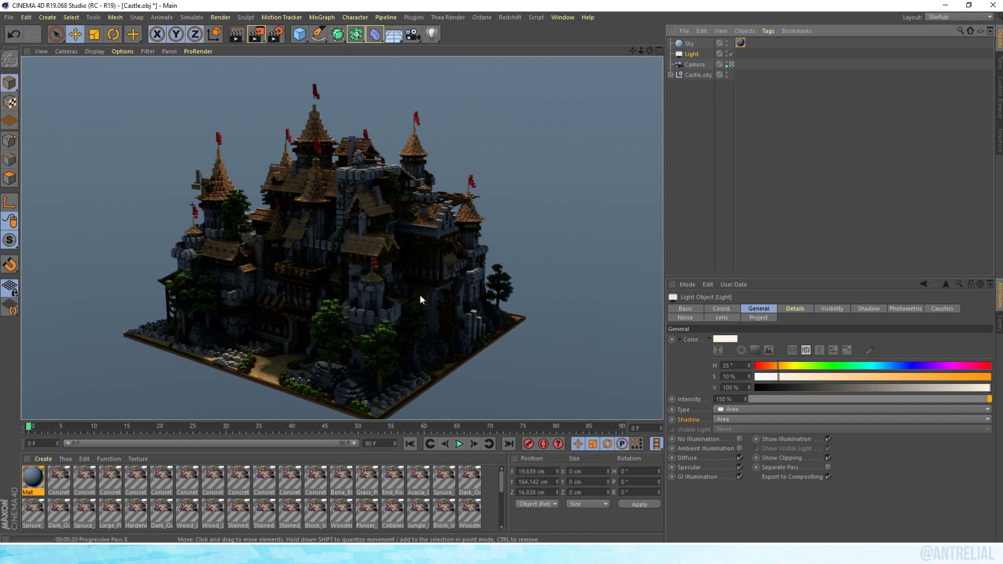
- Check the depth of field option in the Physical renderer's basic render settings
left_click(697, 74)
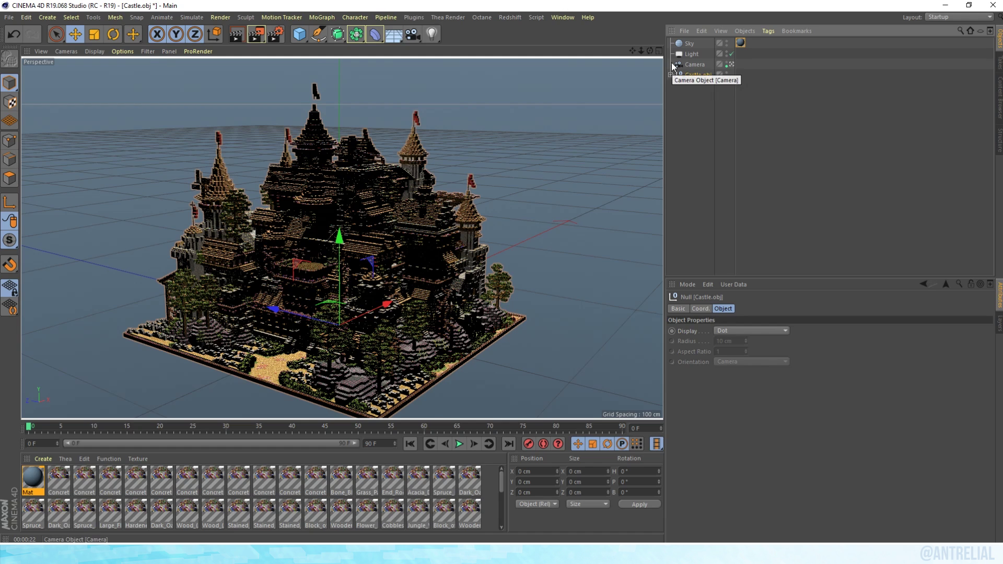
left_click(282, 33)
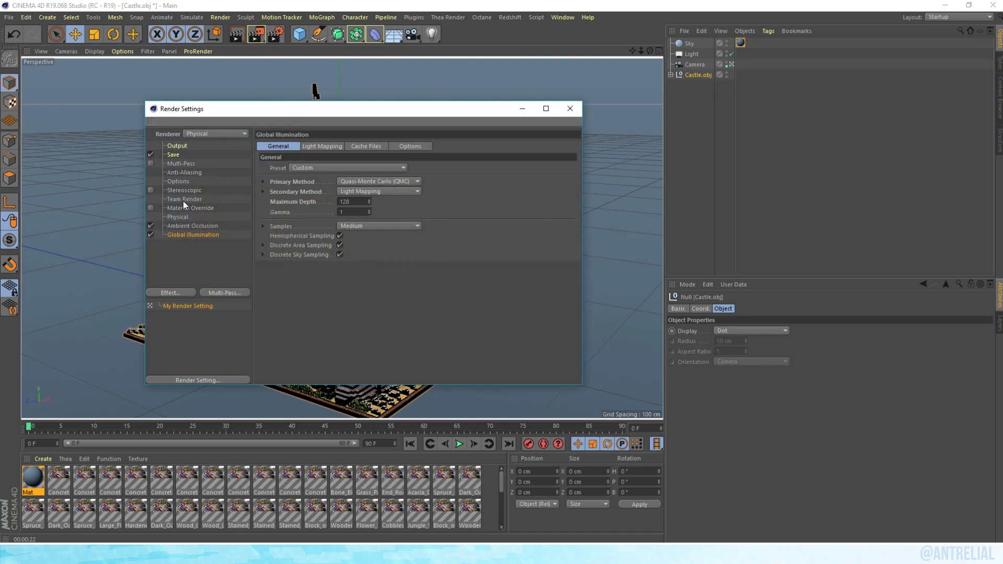
left_click(183, 216)
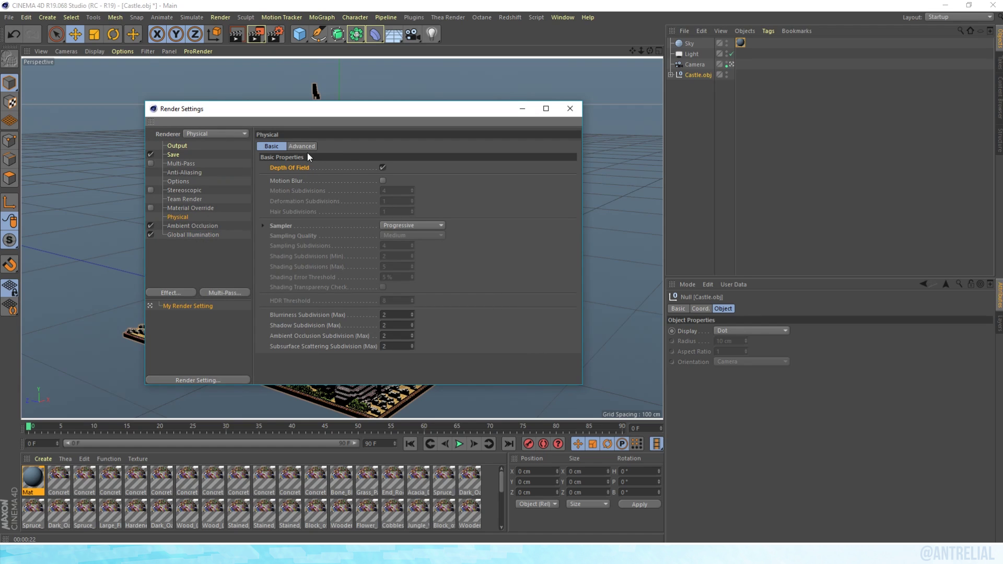
left_click(570, 109)
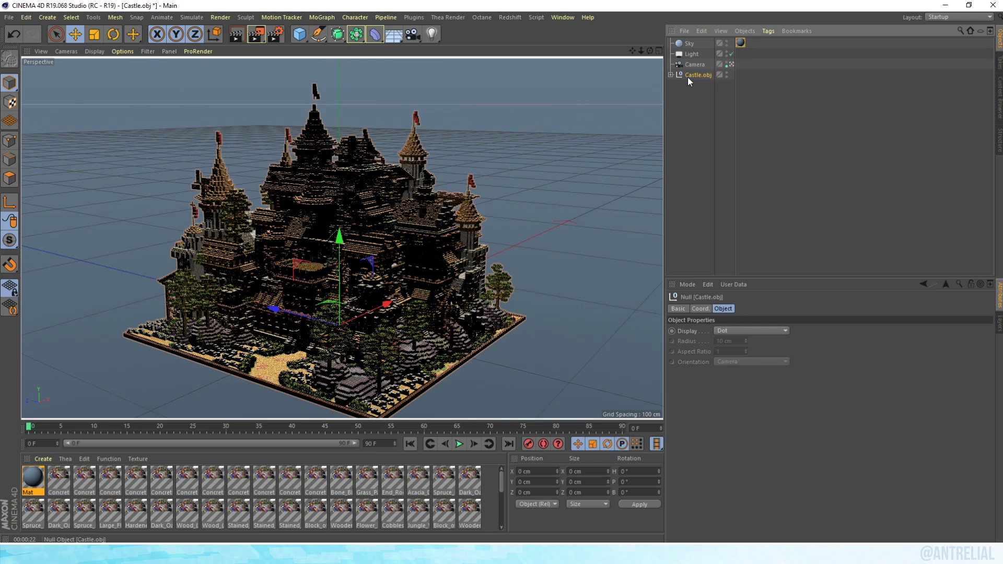
- Set the camera's focus distance by picking a point on the castle's facade
left_click(693, 64)
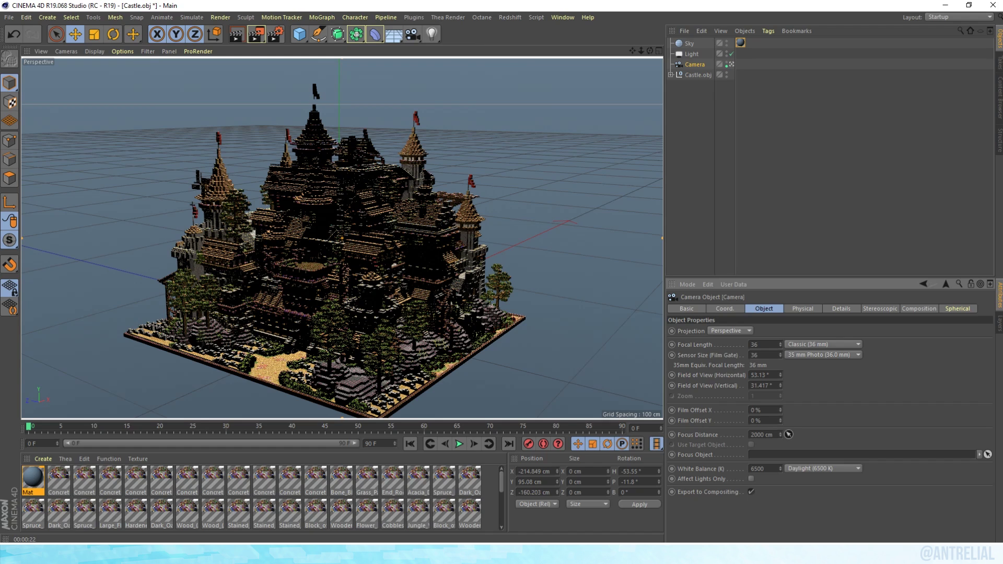
left_click(297, 283)
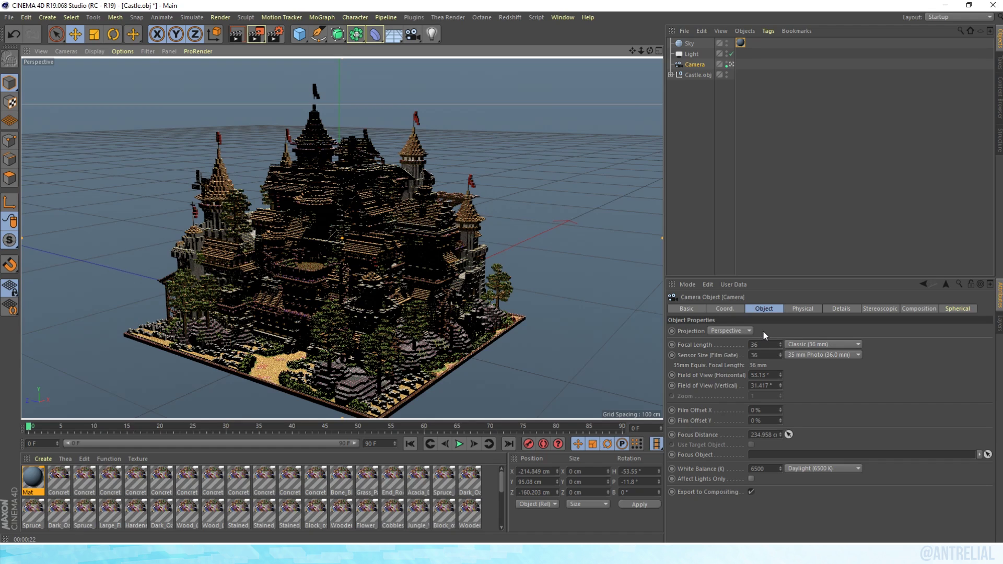
- Set the camera's physical f-stop to 1 and render a preview of the camera view
left_click(796, 308)
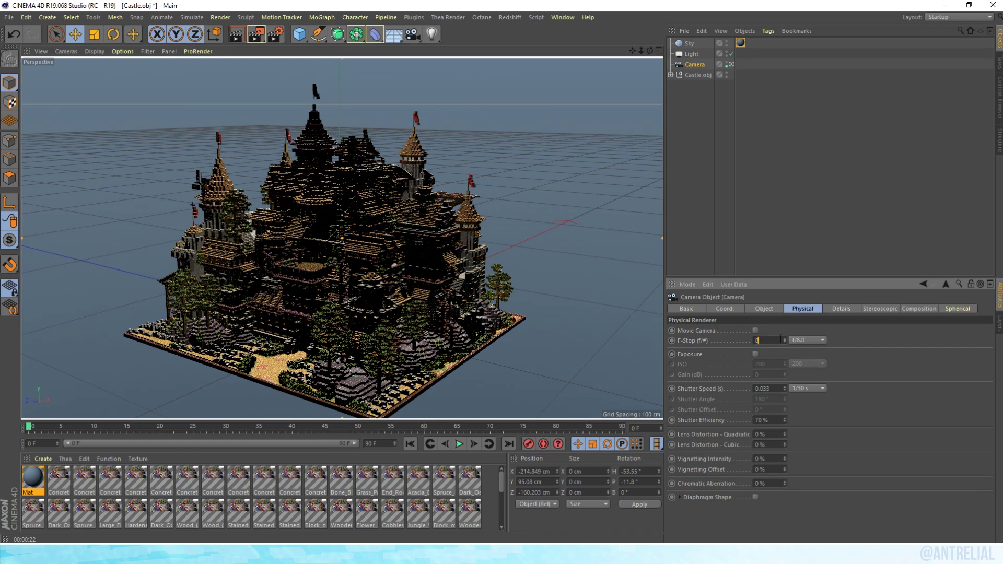
double_click(773, 339)
type("1")
key("Return")
left_click(238, 36)
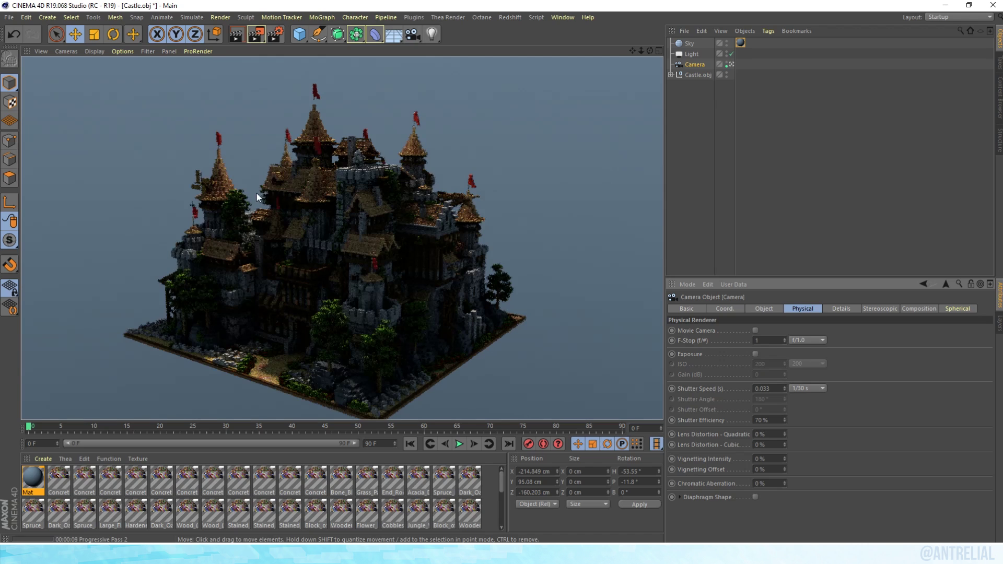
- Try an f-stop of 0.1 on the camera to preview a stronger depth of field blur
left_click(772, 340)
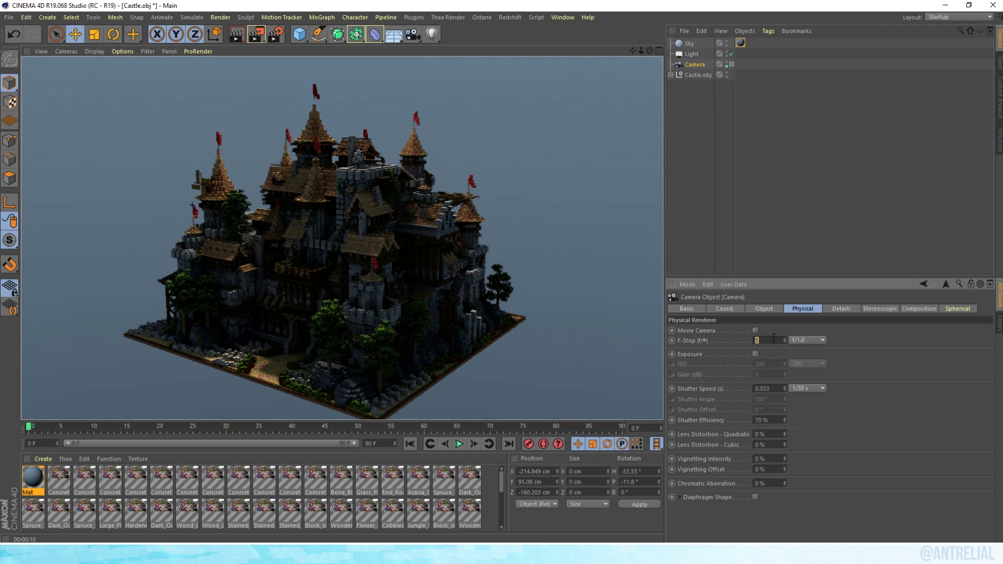
type("0.1")
key("Return")
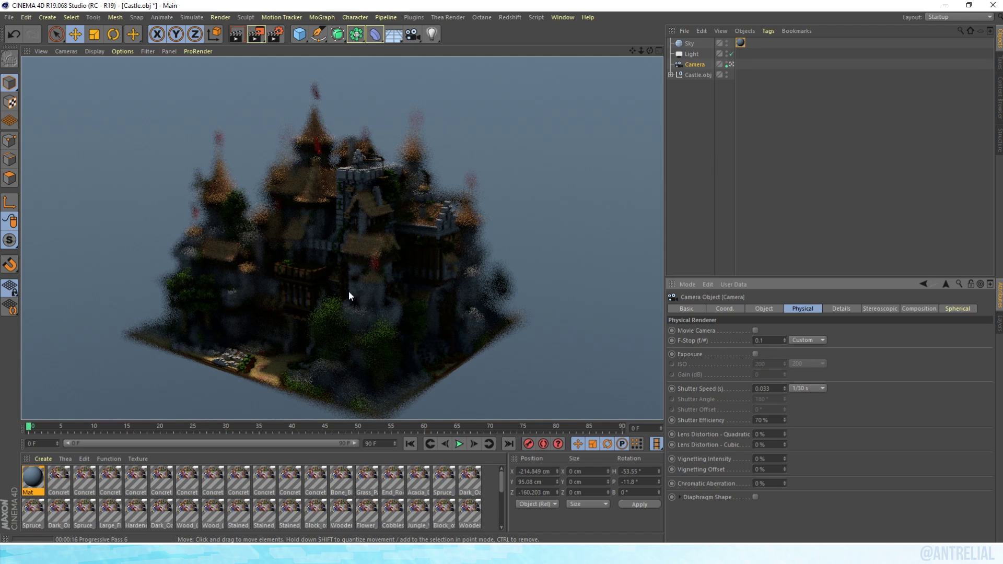
- Set the camera's f-stop back to 1 and deselect the camera
left_click(767, 340)
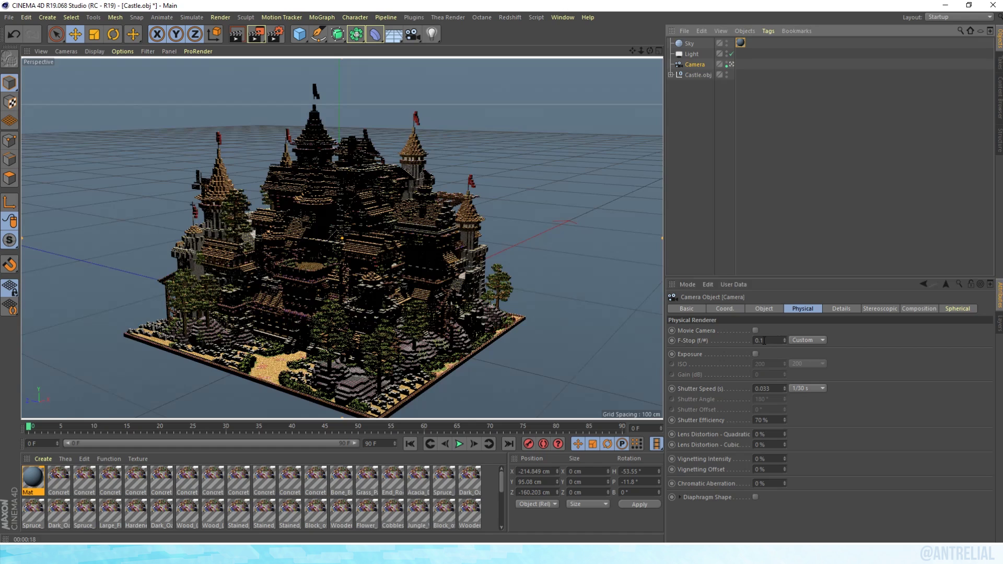
type("1")
key("Return")
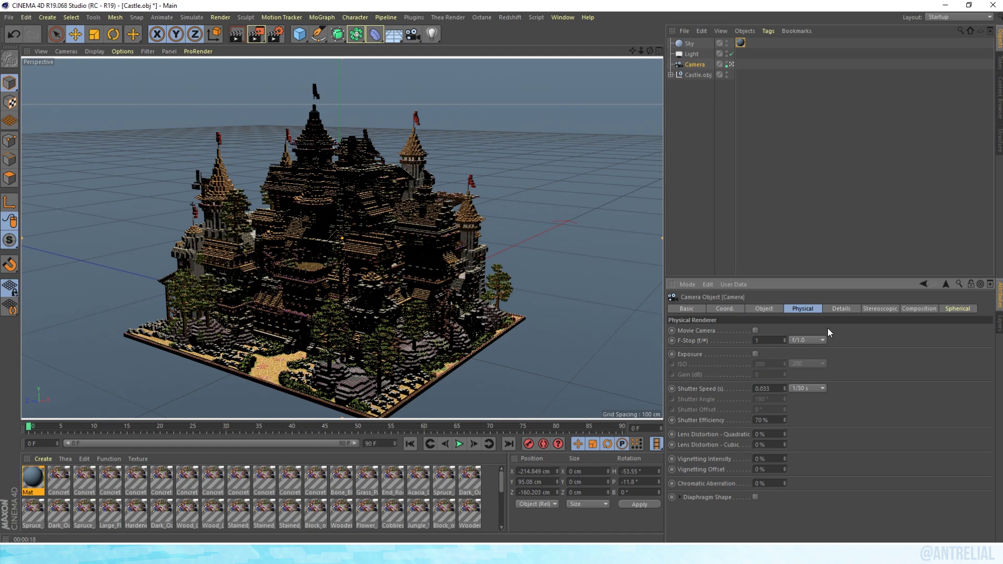
left_click(699, 234)
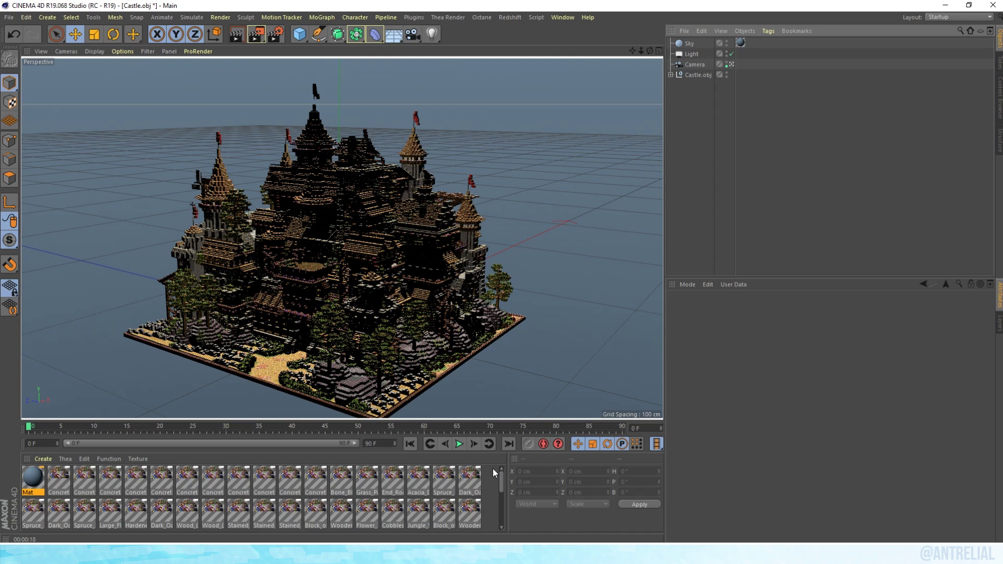
- Set the Global Illumination gamma to 1.5 in the render settings and close them
left_click(275, 35)
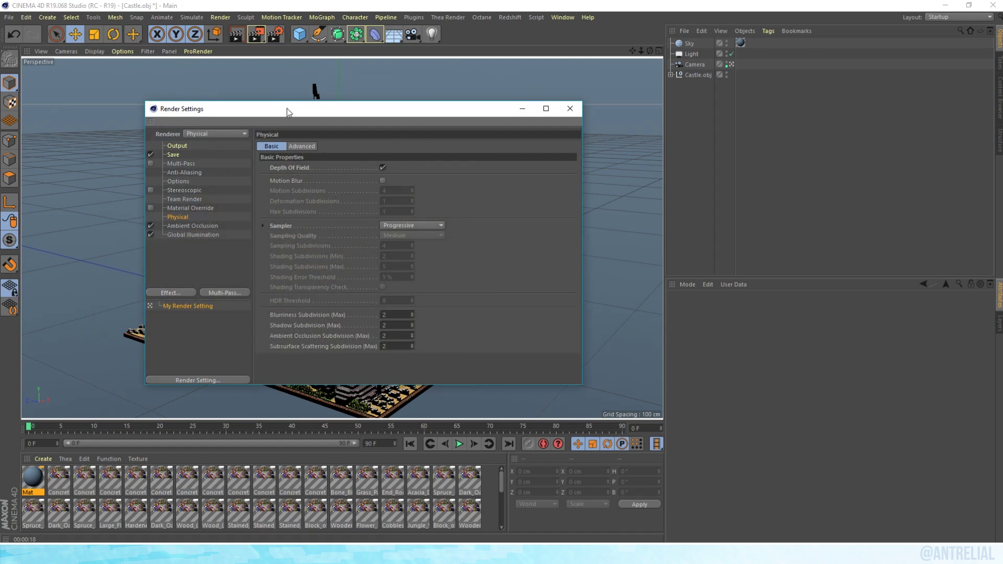
left_click_drag(292, 109, 281, 102)
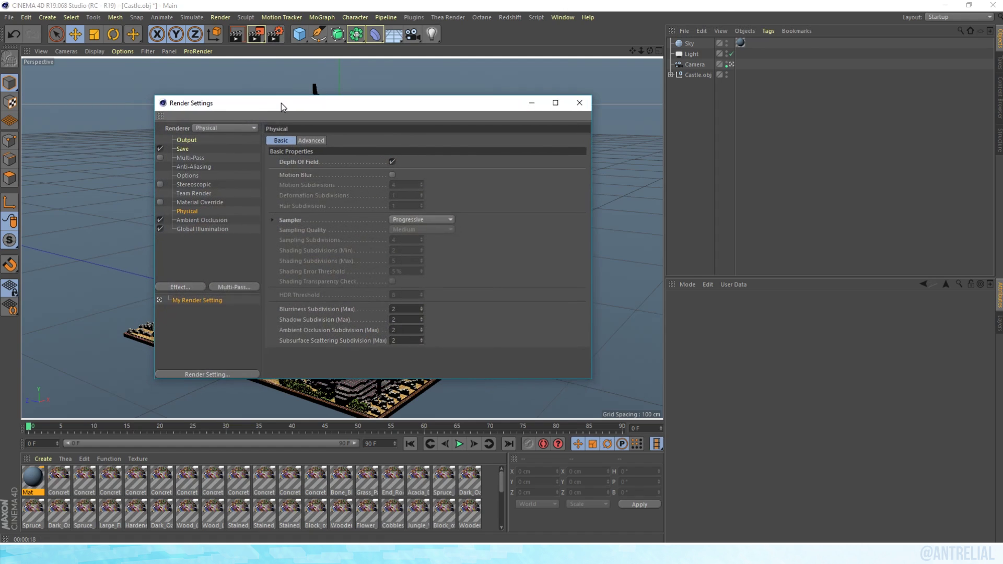
left_click(192, 229)
double_click(365, 206)
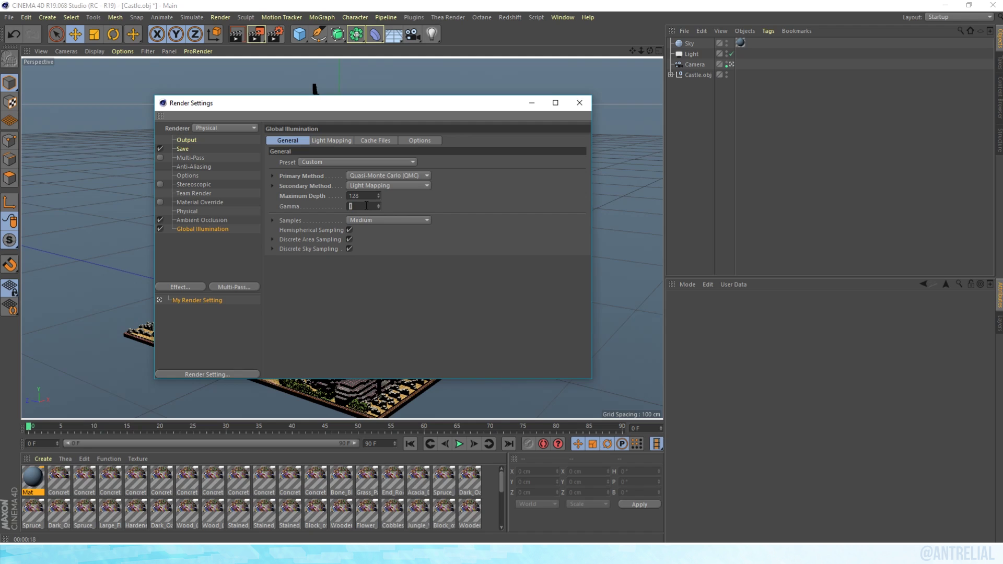
type("1.5")
key("Return")
left_click(580, 103)
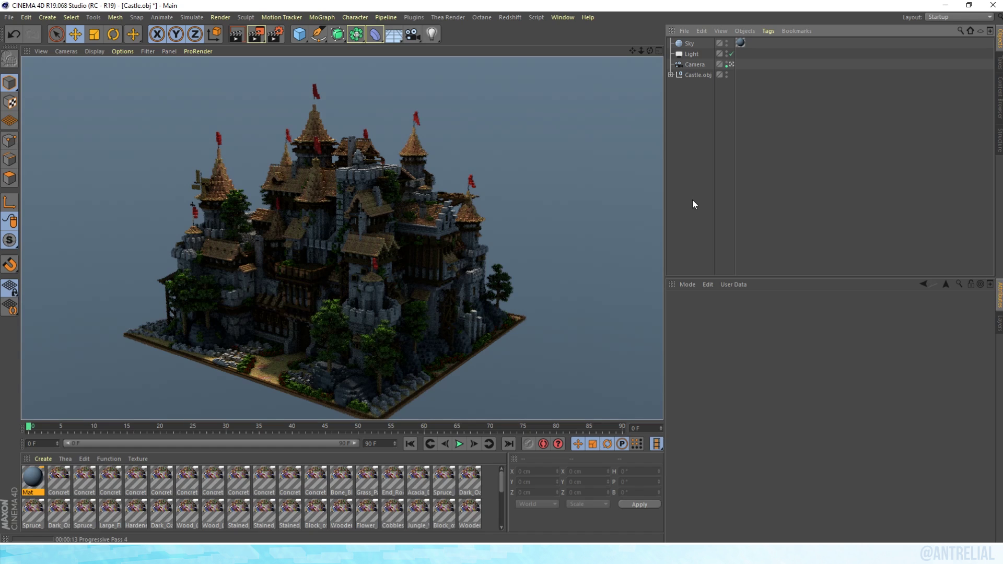
- Raise the area light's intensity to 200% and re-render the camera view
left_click(691, 54)
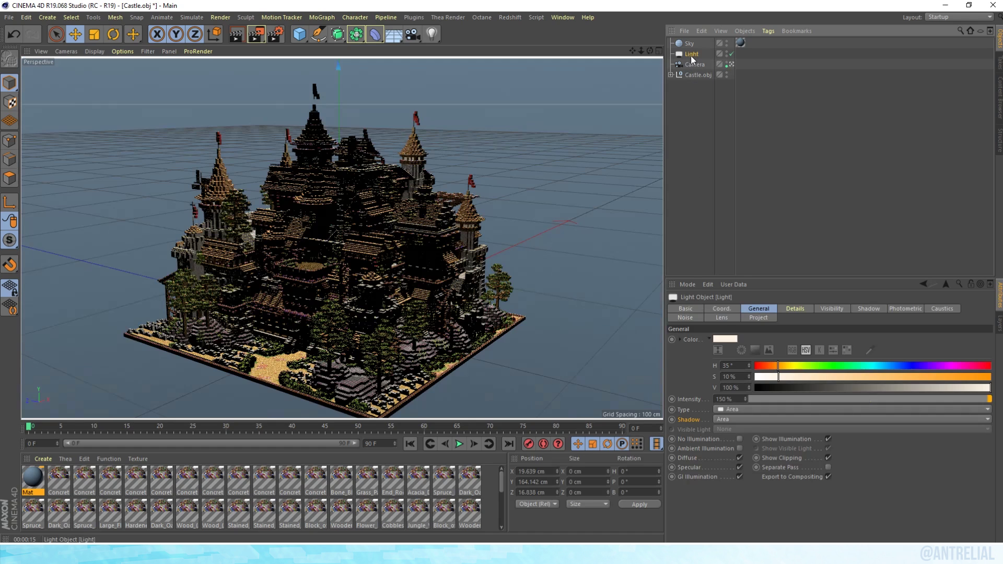
type("200")
key("Return")
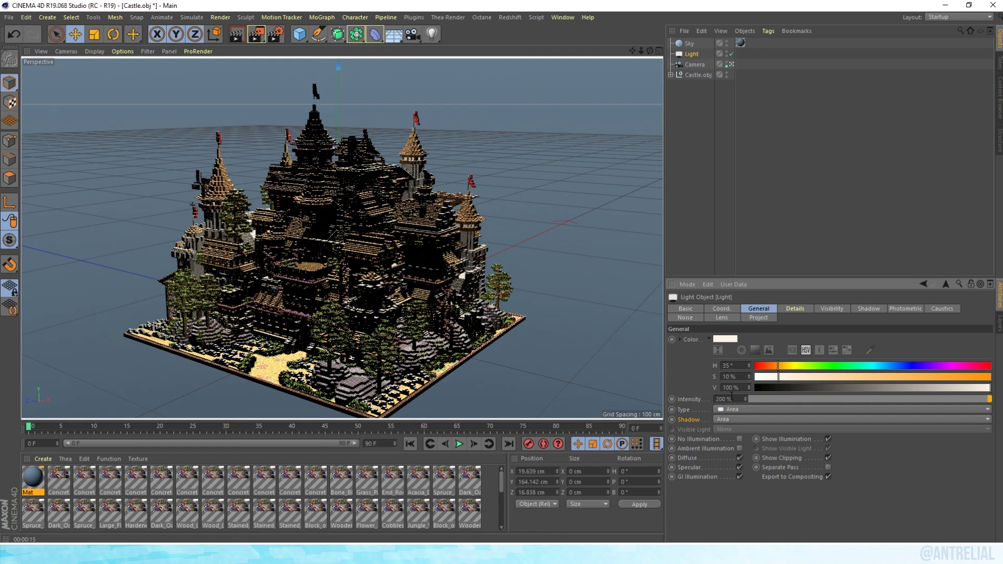
left_click(237, 35)
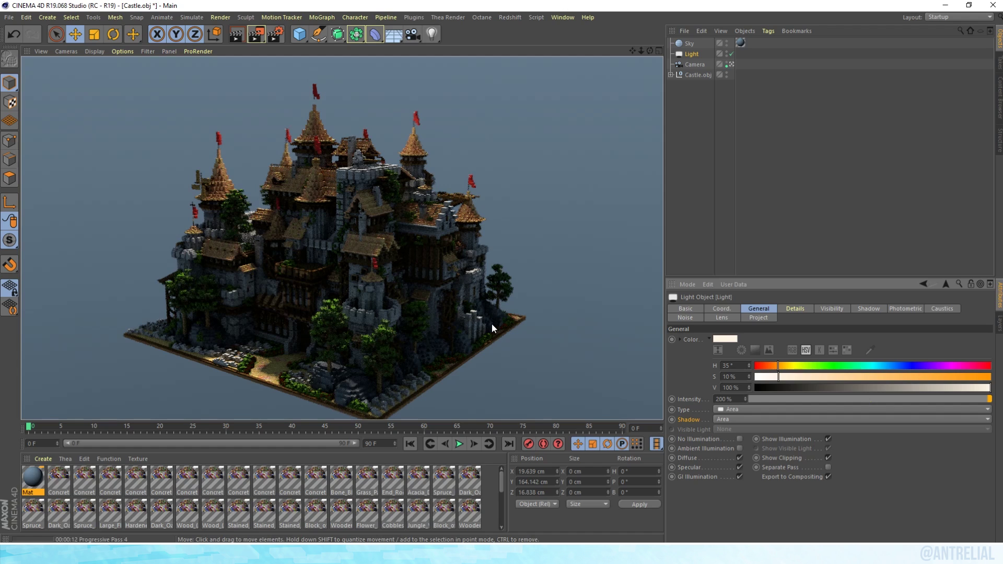
left_click(753, 189)
- Lock the aspect ratio of the render output and set its width to 1920 pixels
left_click(278, 38)
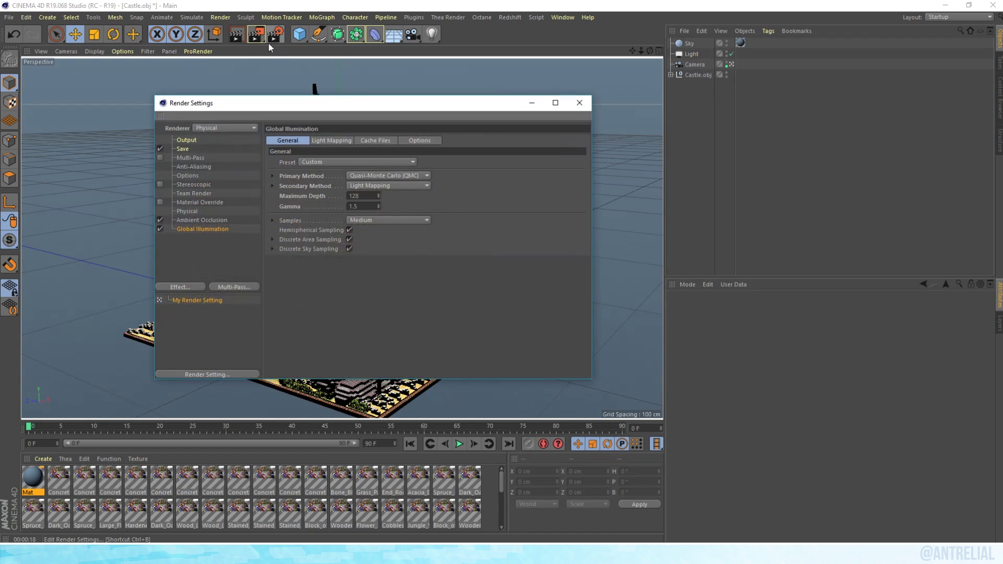
left_click(188, 140)
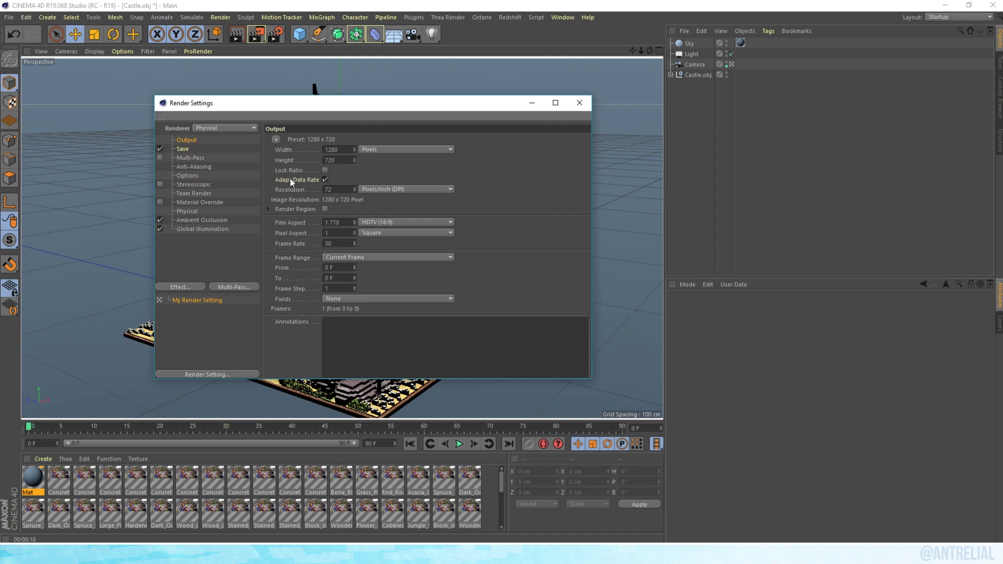
left_click(326, 170)
double_click(340, 151)
type("1920")
key("Return")
- Set the render's save path to the castle project folder, copied from File Explorer, with the file name render
left_click(185, 150)
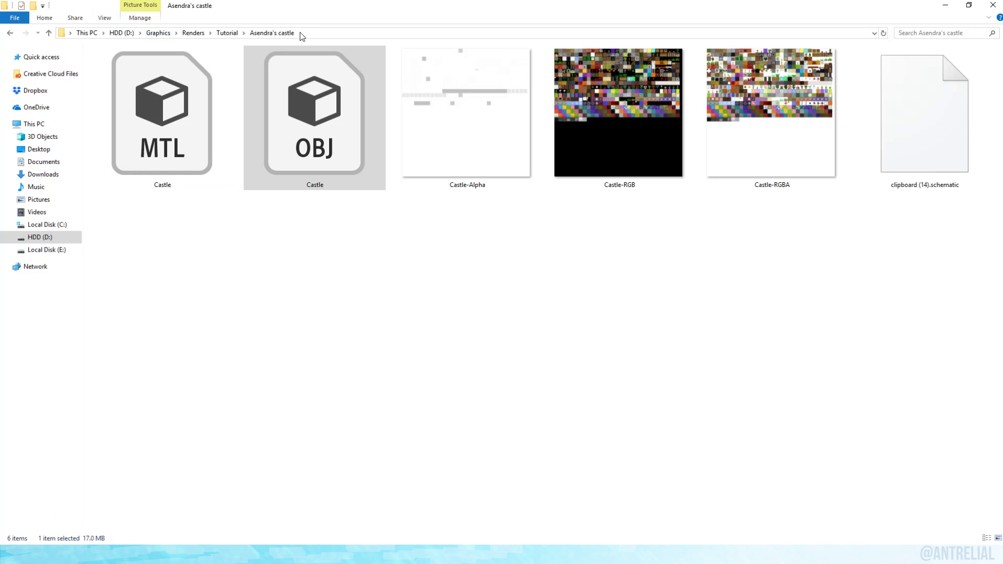
left_click(303, 33)
key("ctrl+c")
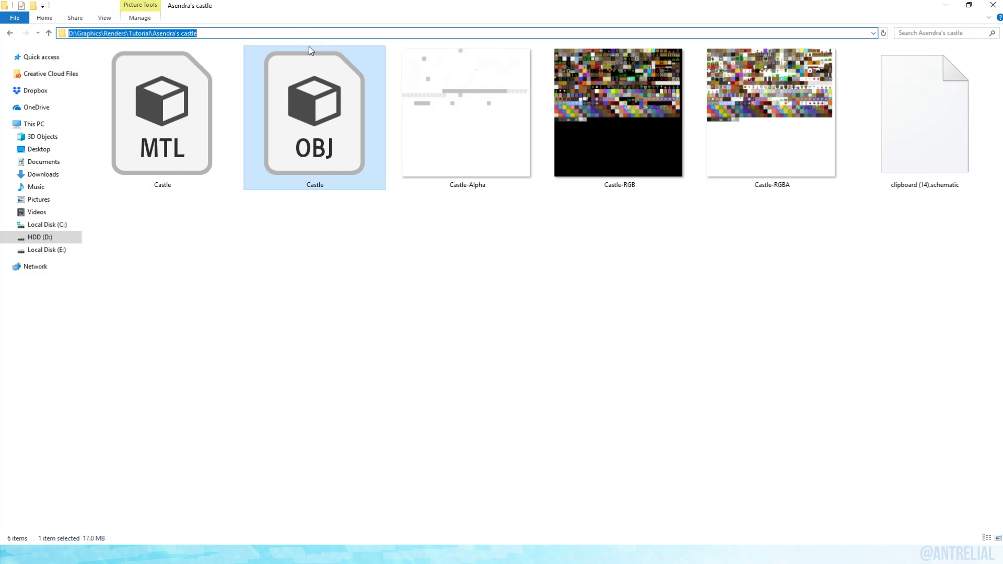
left_click(371, 553)
left_click(396, 507)
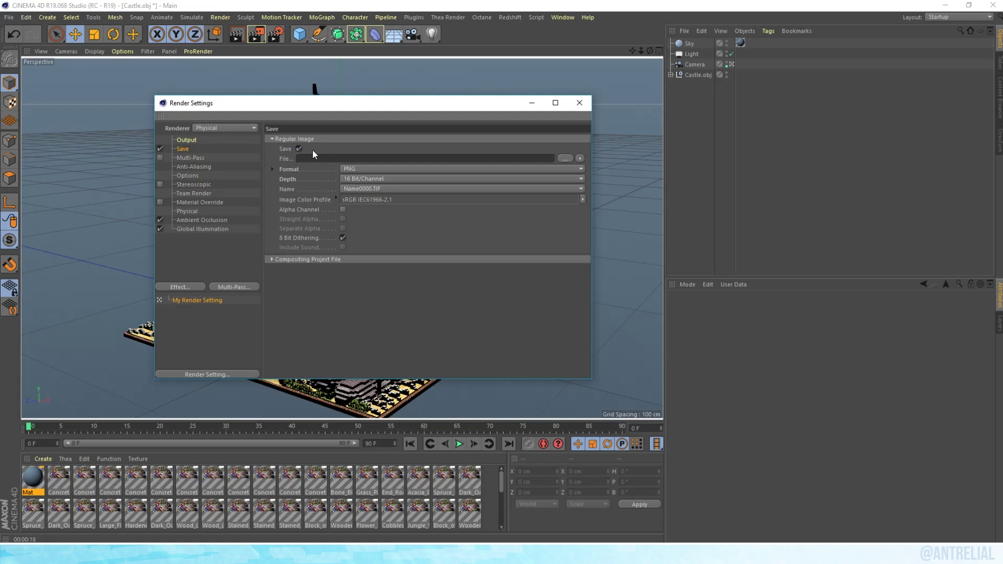
key("ctrl+v")
type("\\rende")
- Enable the alpha channel for the saved render image
mouse_move(350, 96)
left_mouse_down()
mouse_move(376, 131)
mouse_move(493, 181)
mouse_move(521, 227)
left_mouse_up()
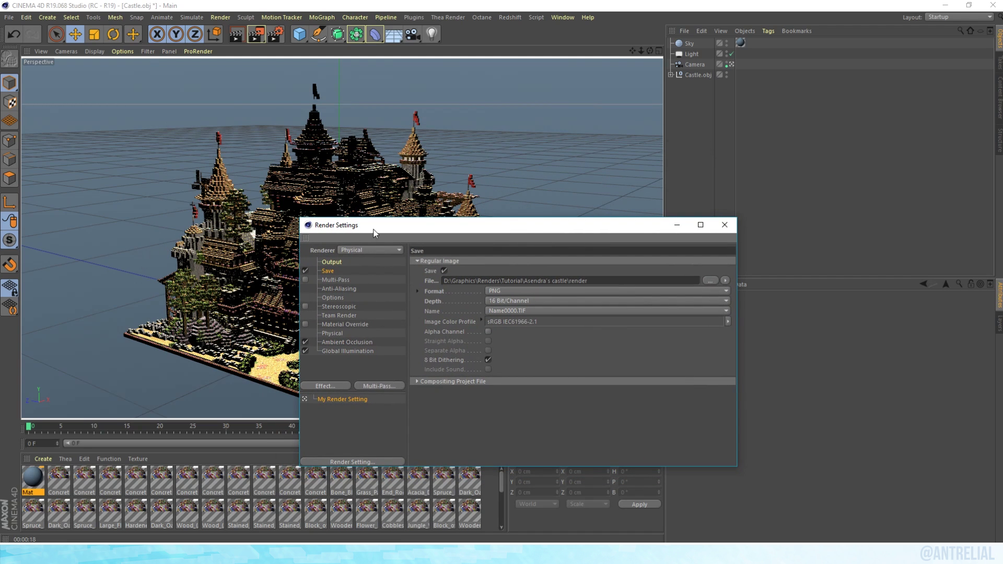
left_click_drag(402, 228, 340, 149)
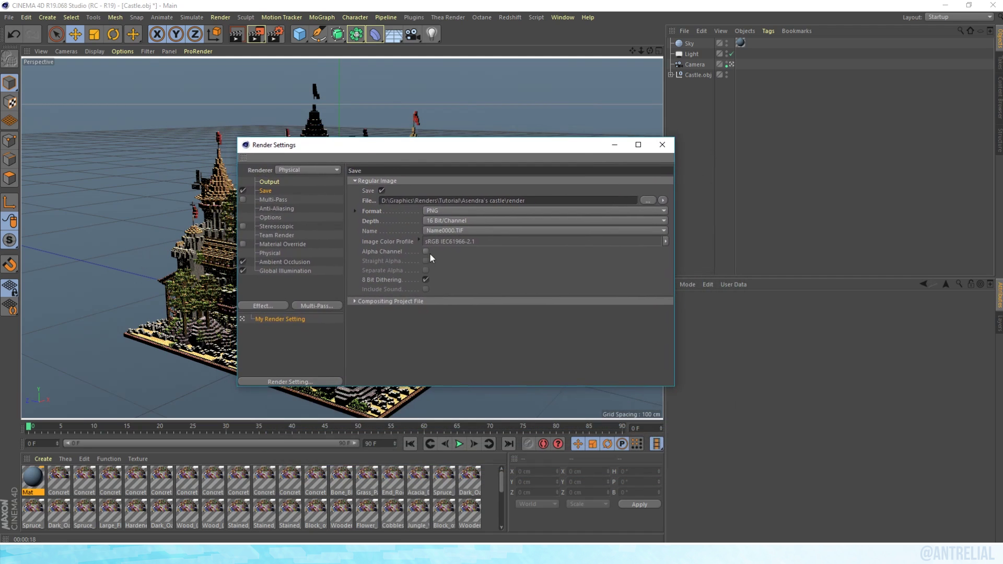
left_click(426, 251)
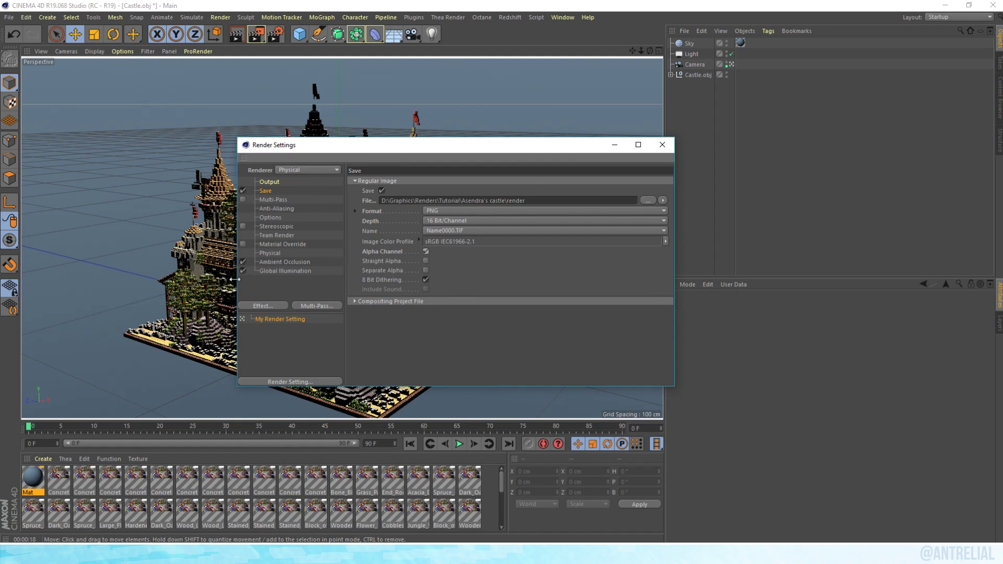
- Switch the Physical renderer's sampler to Adaptive, set Blurriness Subdivision (Max) to 4, and close the render settings
left_click(269, 253)
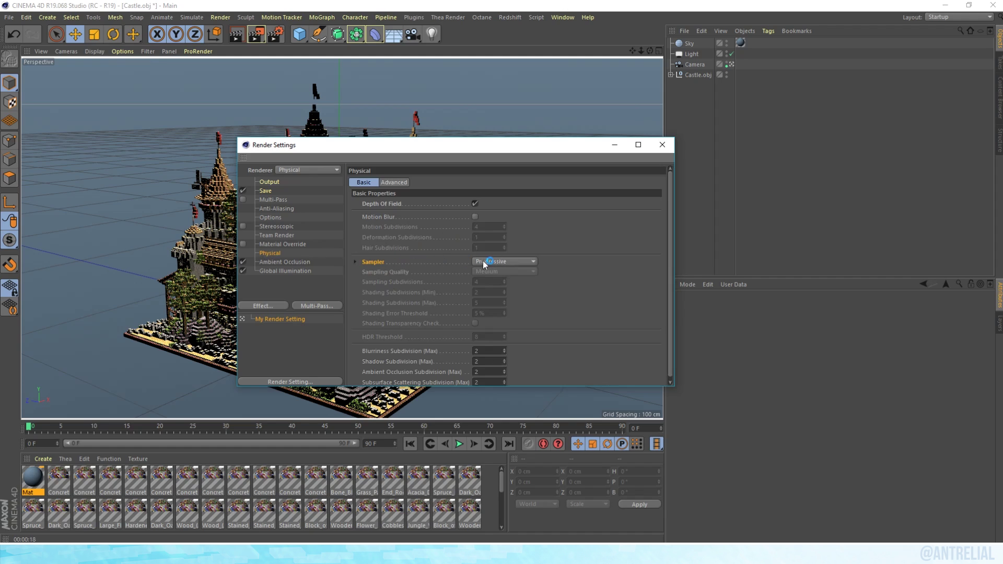
left_click(496, 262)
left_click(514, 283)
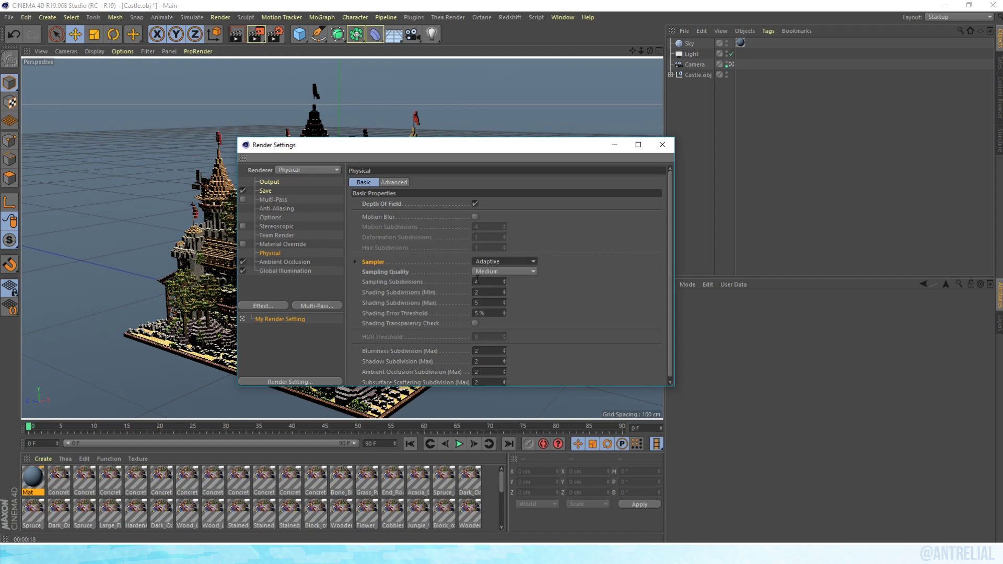
left_click_drag(243, 137, 256, 73)
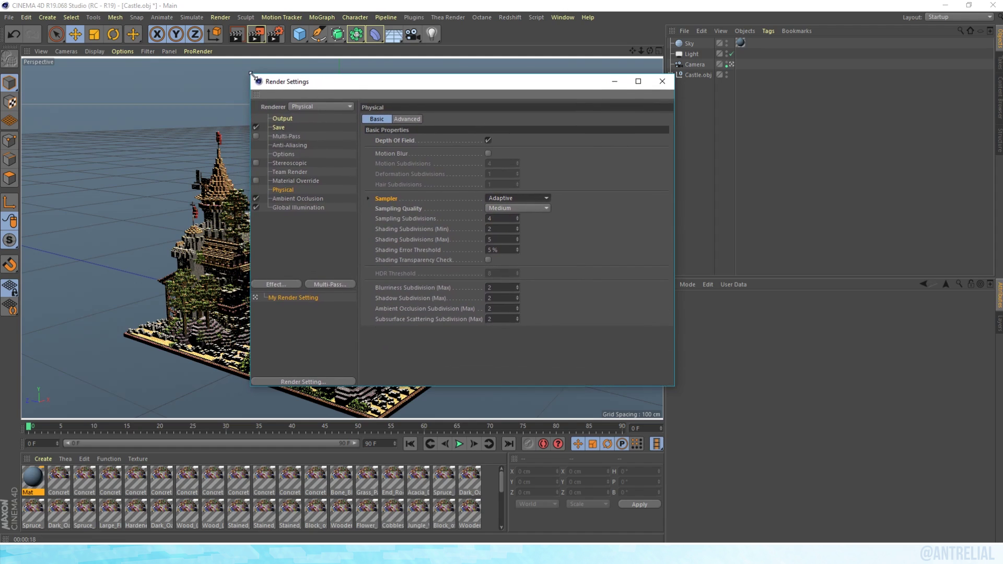
left_click(501, 287)
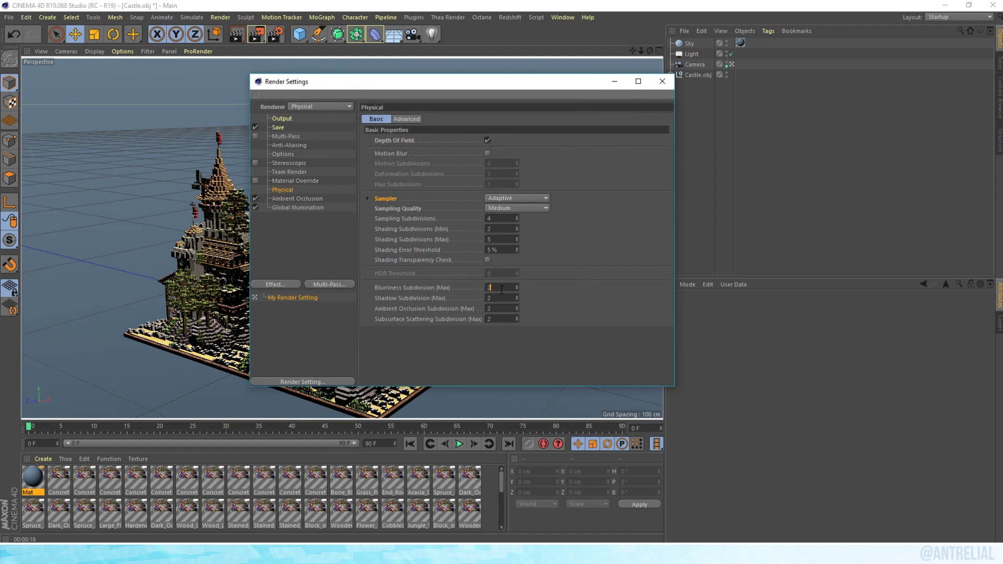
type("4")
key("Return")
left_click(291, 207)
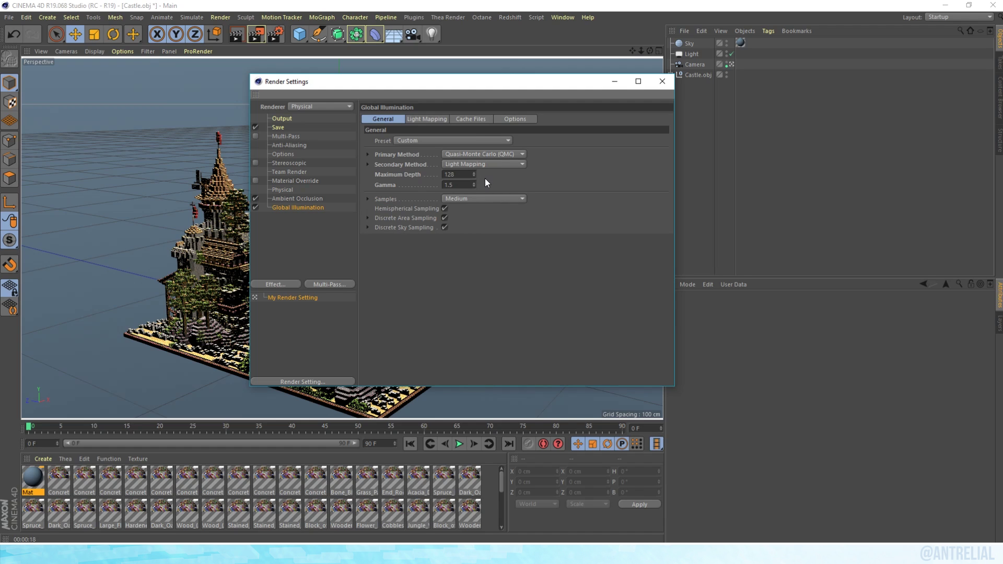
left_click(660, 82)
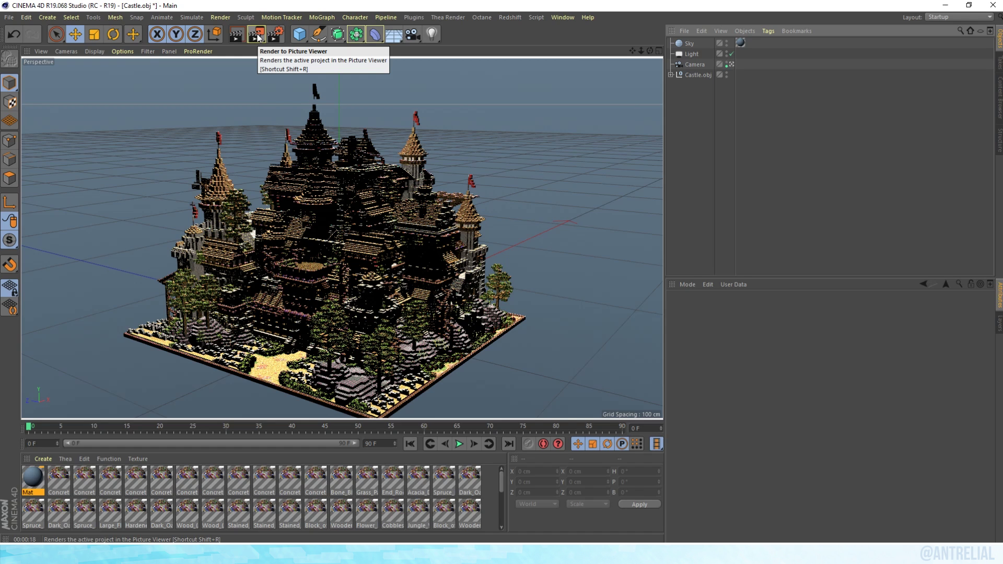
- Render the scene to the Picture Viewer, enlarge the viewer and inspect the castle while it renders
left_click(260, 35)
left_click_drag(370, 107, 414, 72)
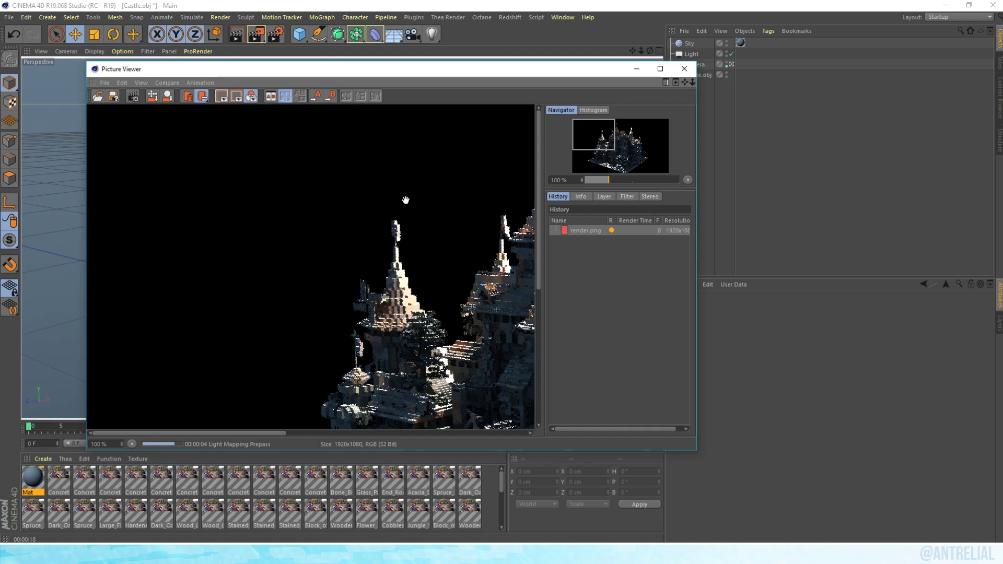
left_click_drag(703, 449, 810, 478)
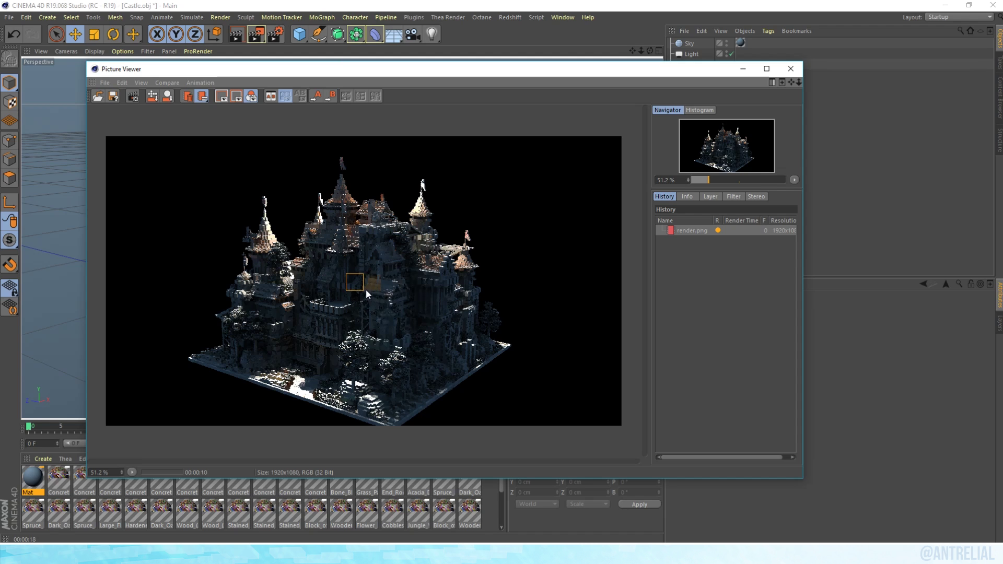
scroll(355, 265, "up", 3)
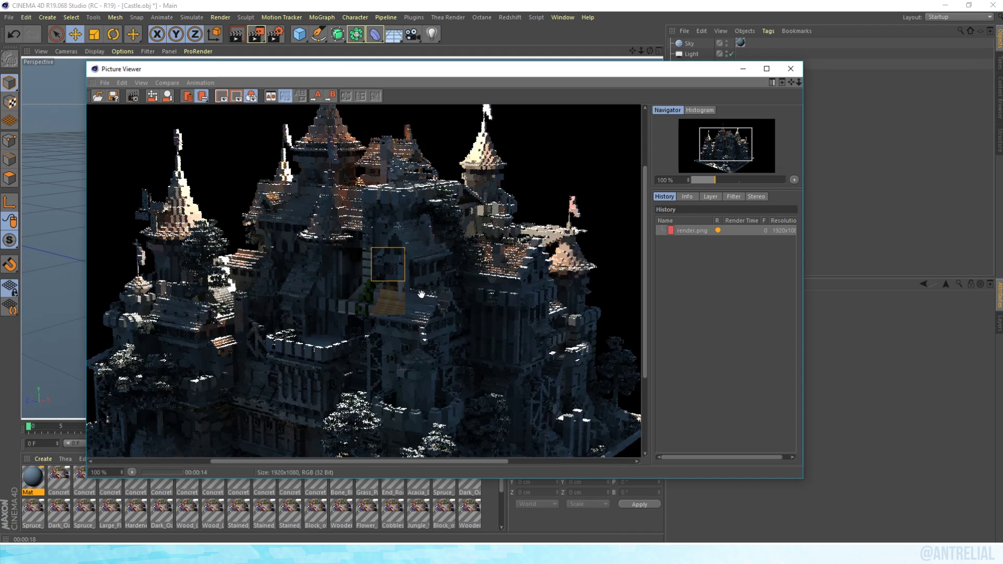
scroll(410, 279, "up", 4)
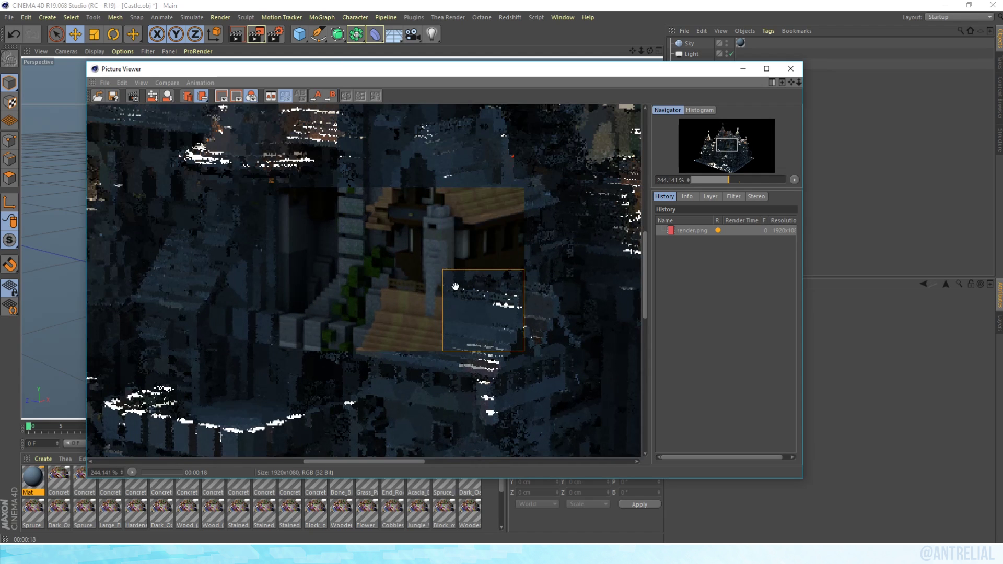
scroll(389, 264, "down", 4)
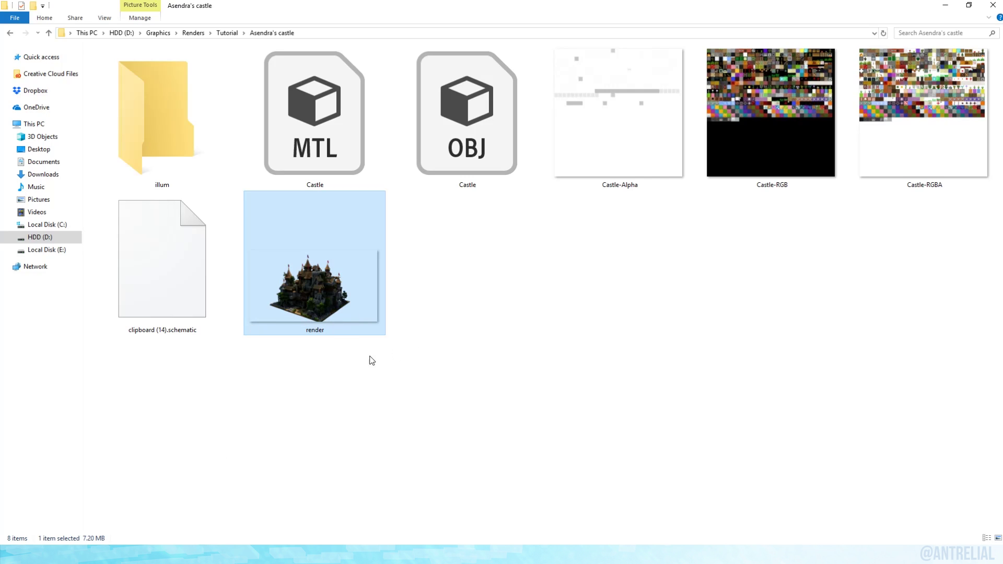
- Open the finished render image from the castle project folder in File Explorer
double_click(301, 286)
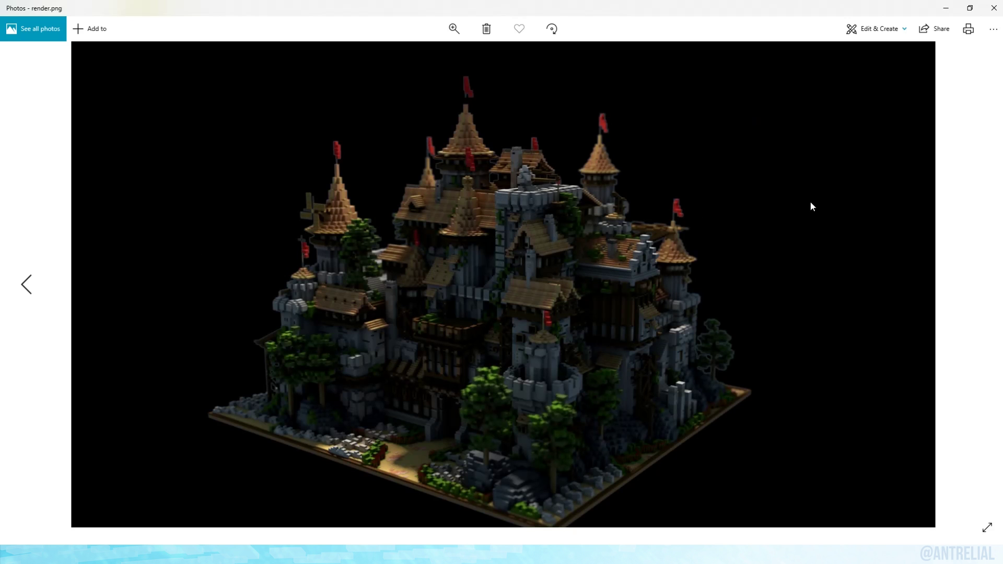